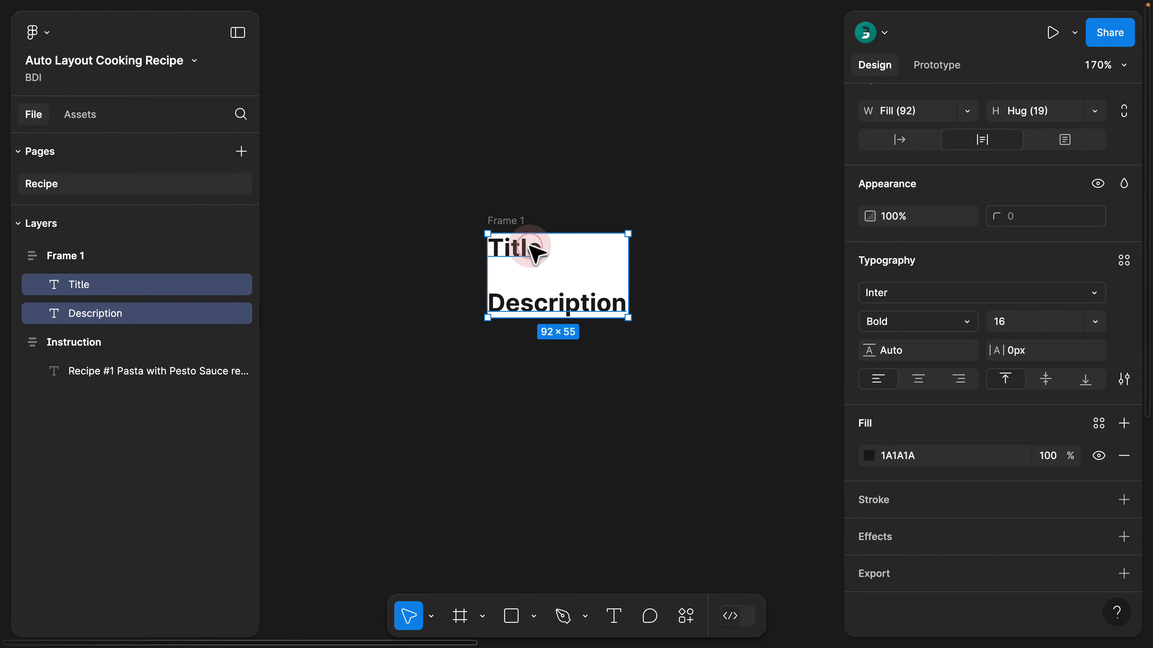
Step: Set the Description text to font size 14 with Medium weight
left_click(576, 310)
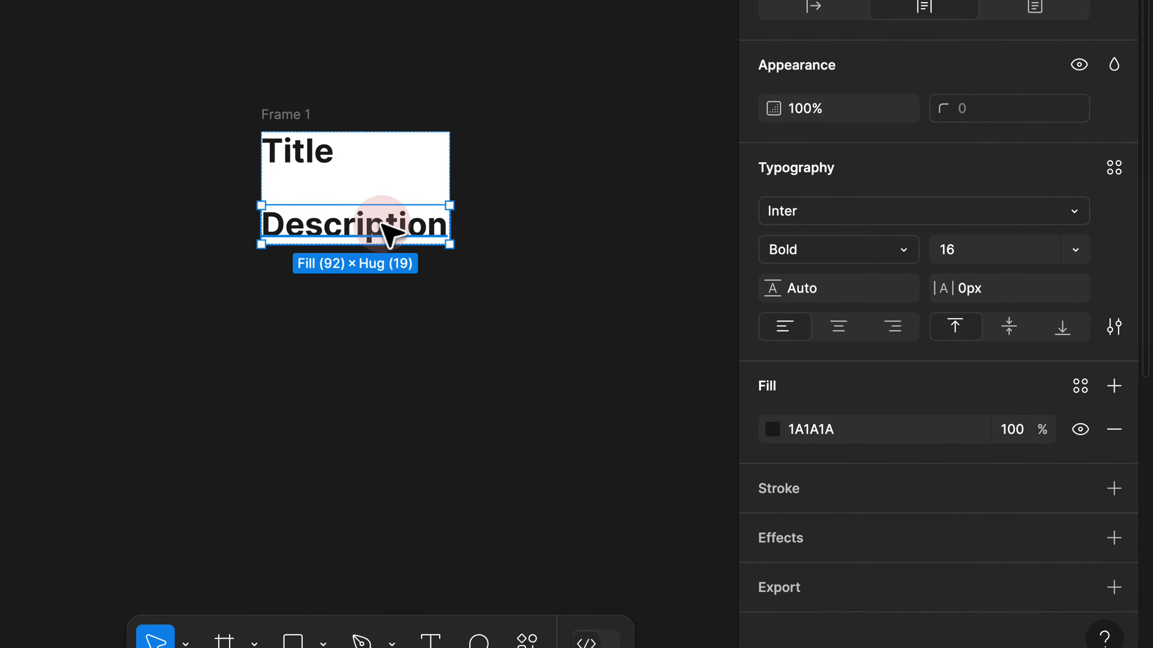
left_click(1061, 221)
left_click(973, 157)
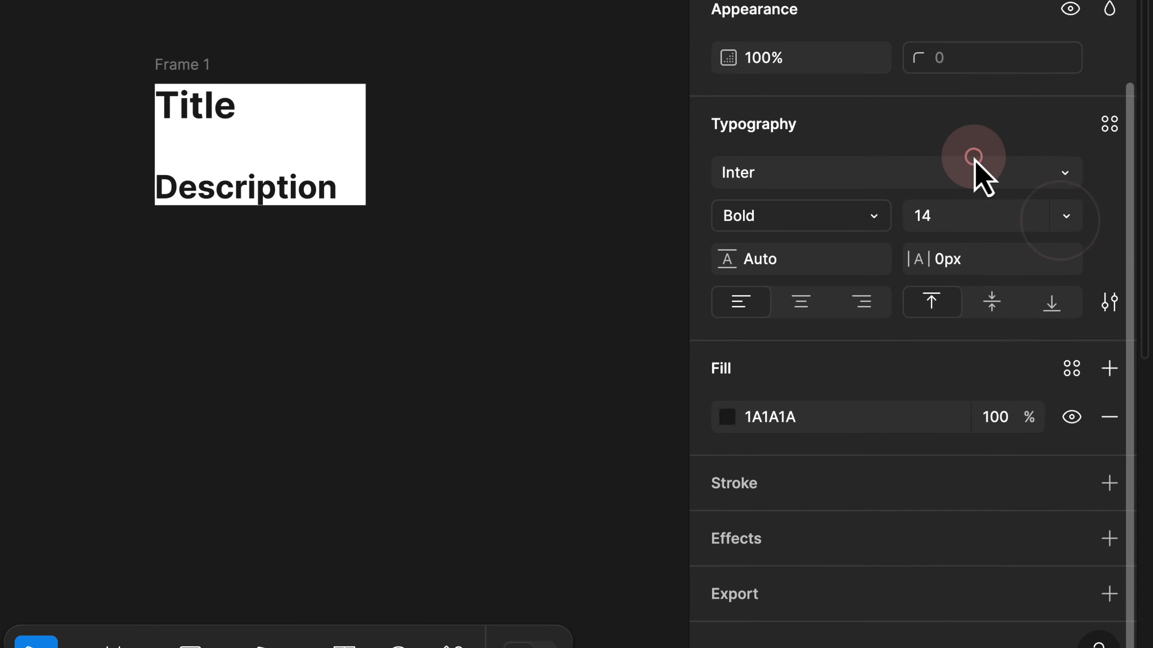
left_click(858, 219)
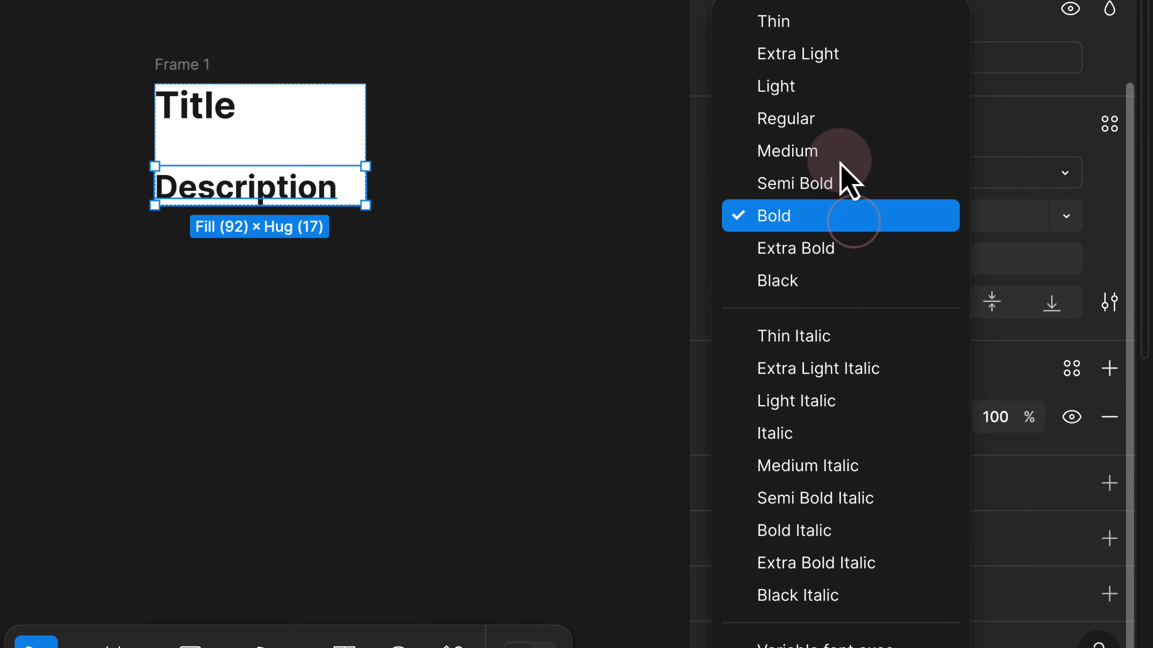
left_click(832, 136)
Step: Lighten the Description text's fill colour to an HSL lightness of 40
left_click(727, 429)
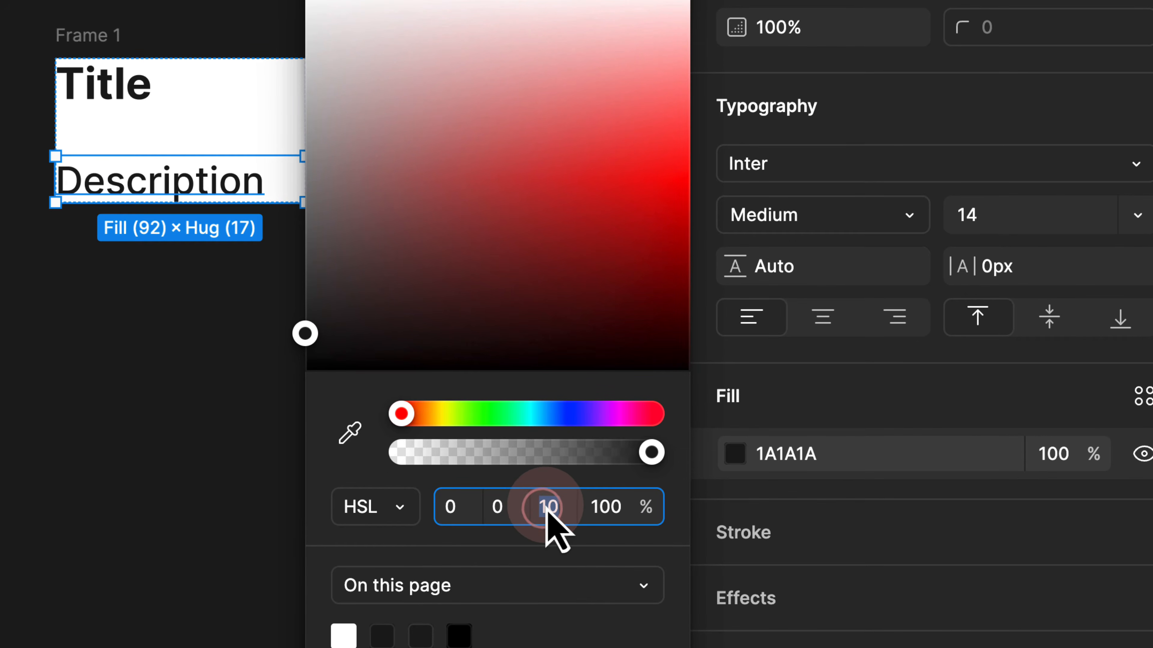
type("40")
key("Escape")
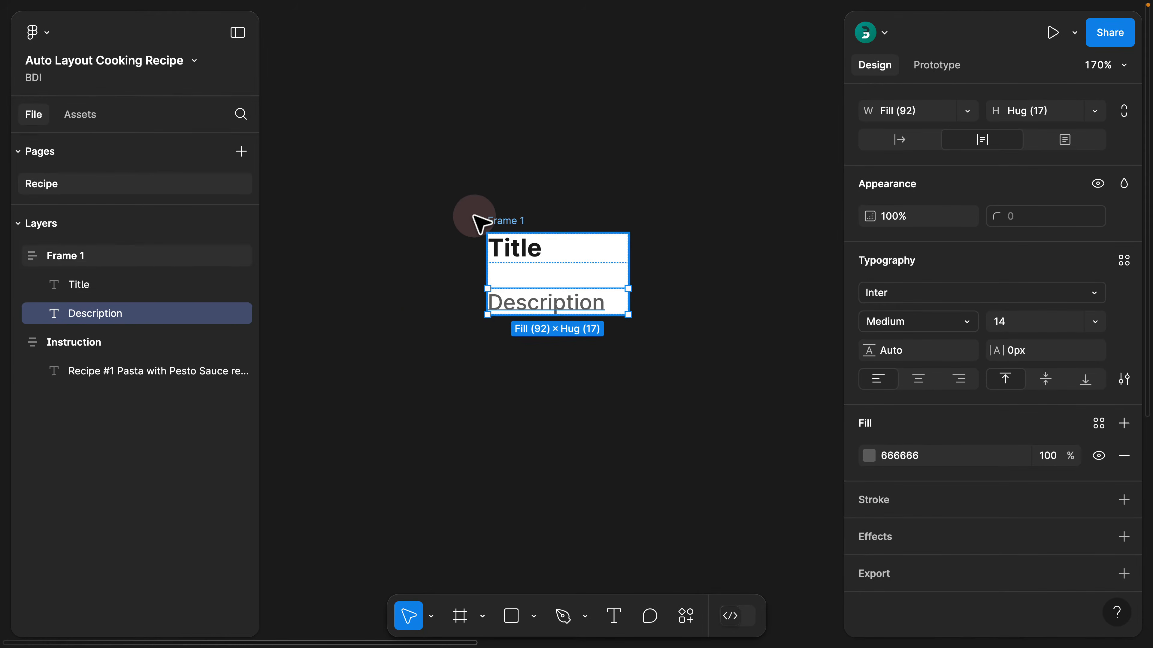
Step: Rename the frame containing the Title and Description as Card
left_click(526, 248)
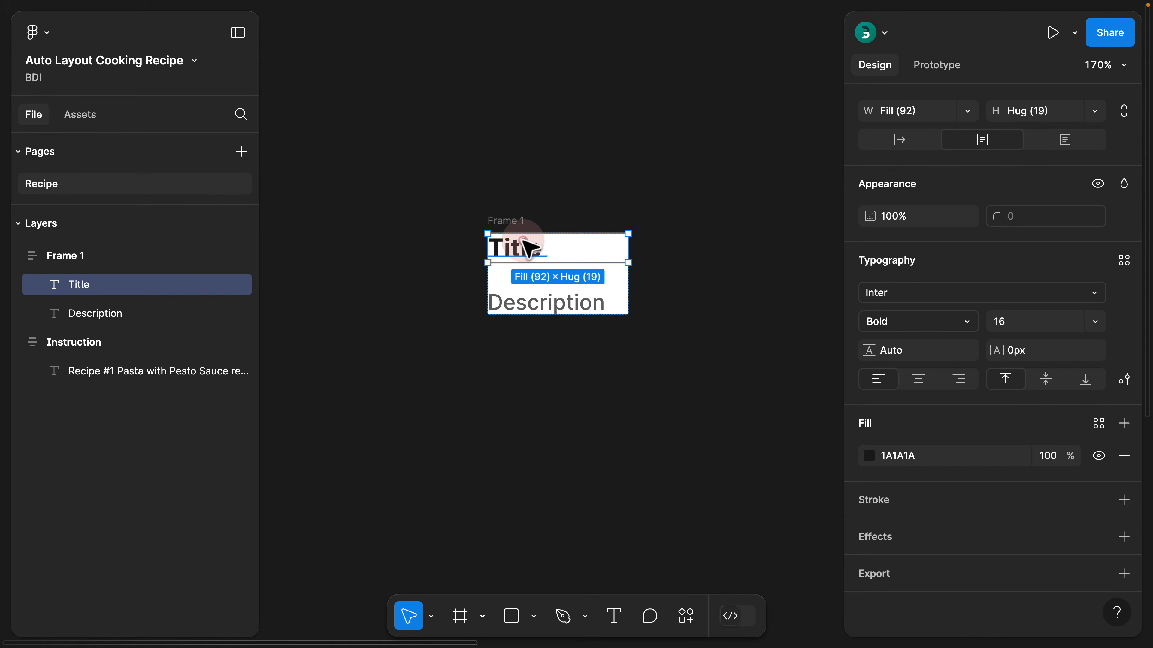
left_click(532, 294)
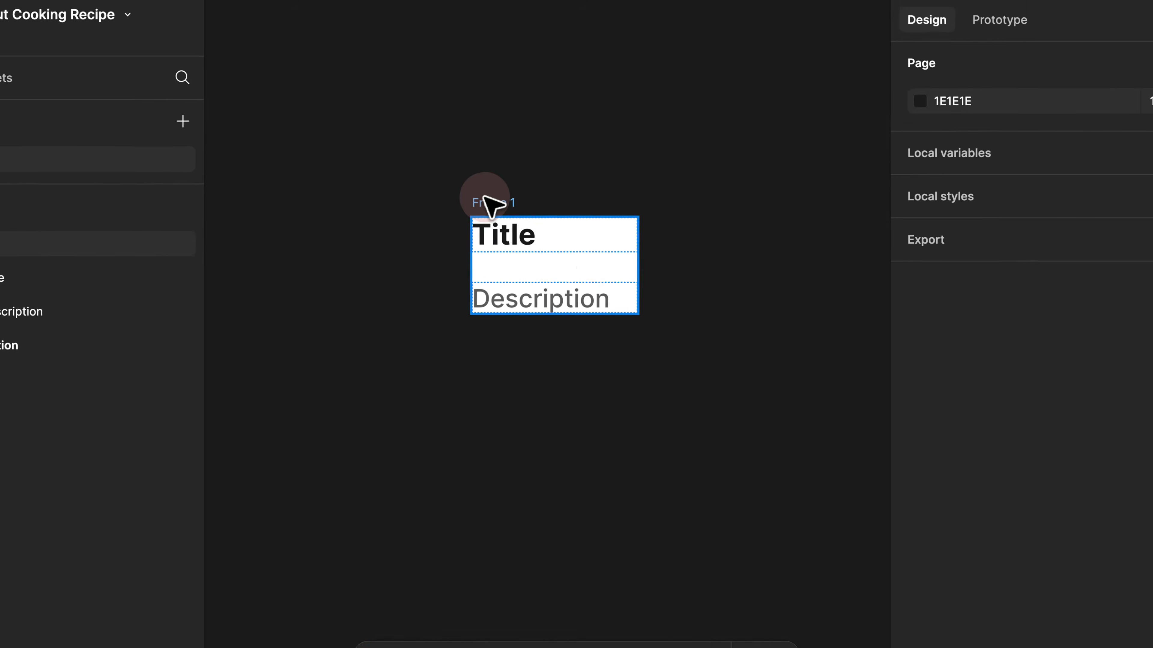
double_click(499, 219)
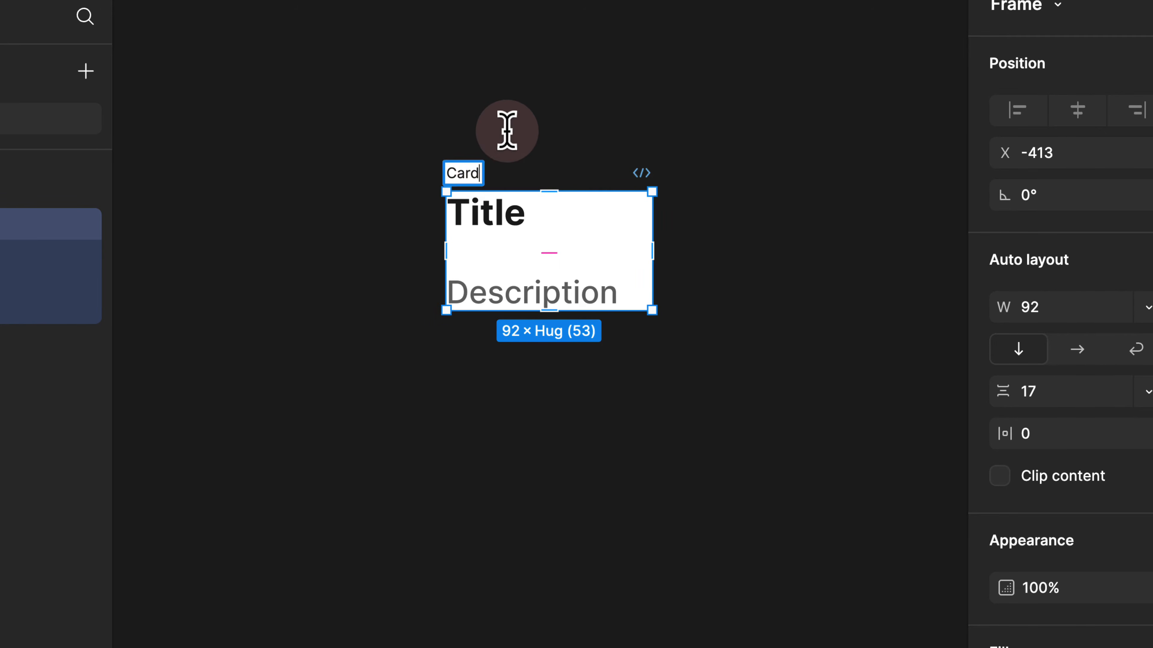
left_click(545, 107)
Step: Give the Card frame a uniform auto layout padding of 24 on all sides
left_click(468, 170)
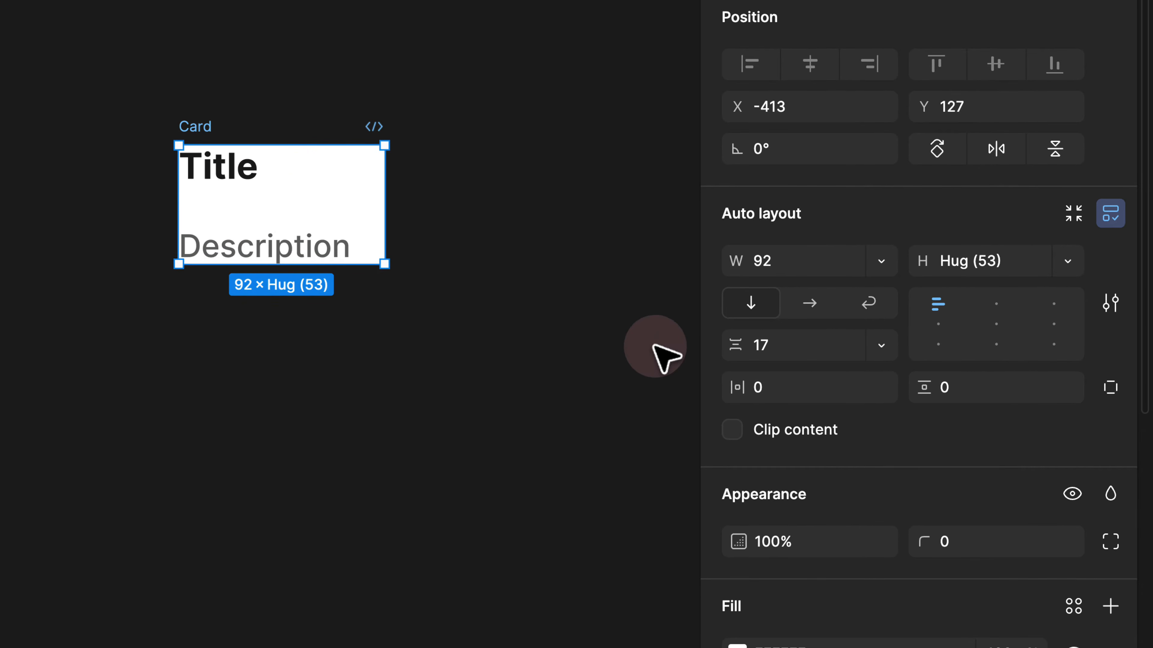
key("super")
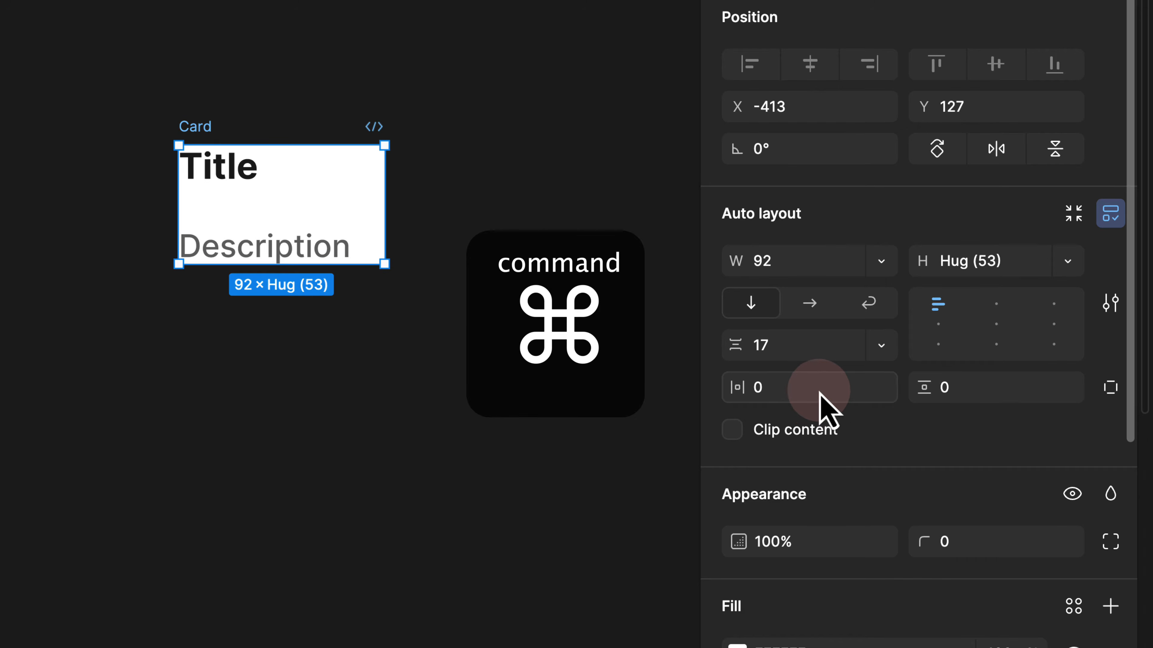
left_click(761, 389, "super")
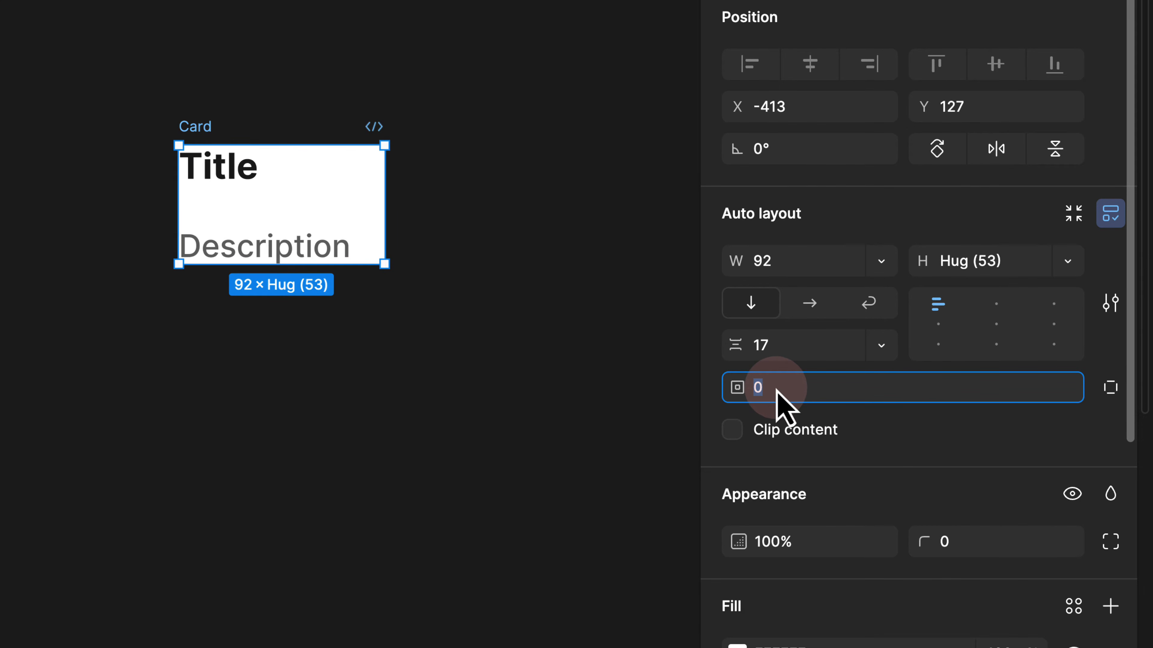
key("Return")
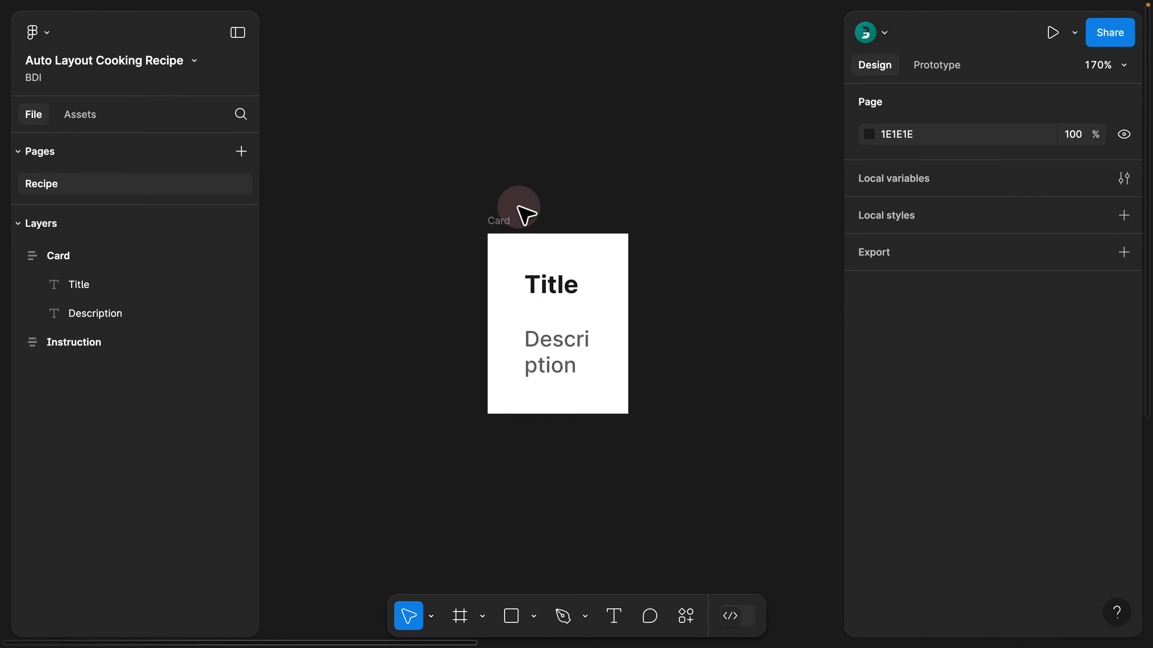
Step: Widen the Card frame to about 164, and narrow it back to about 140
left_click(503, 219)
left_click_drag(628, 261, 738, 256)
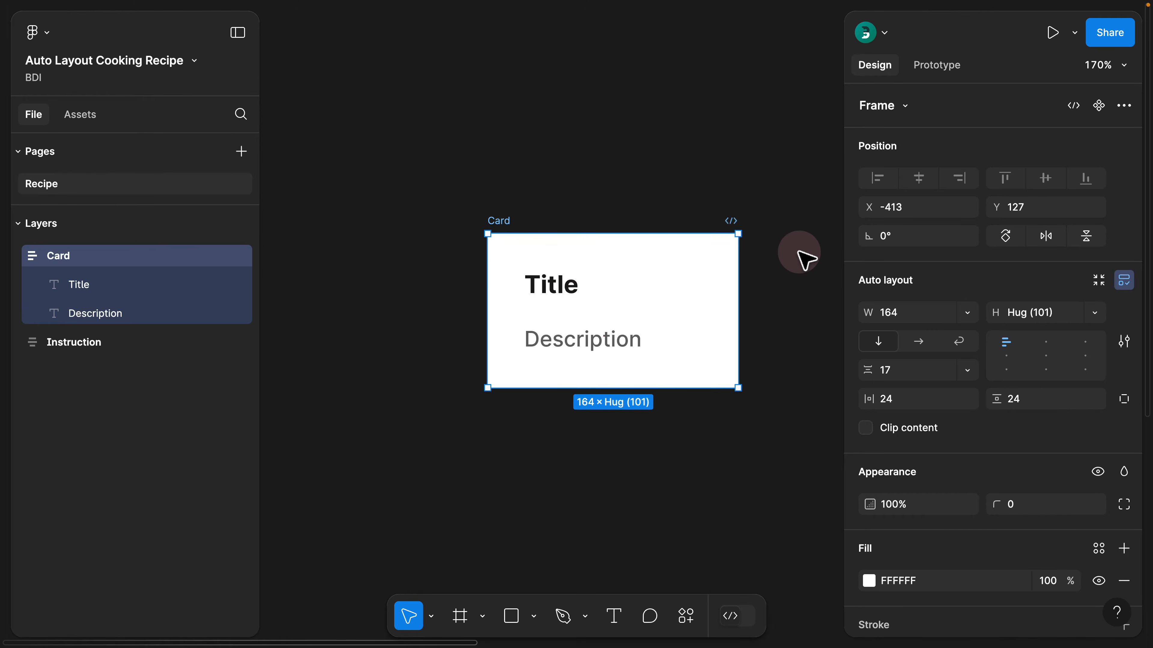
left_click_drag(738, 343, 702, 255)
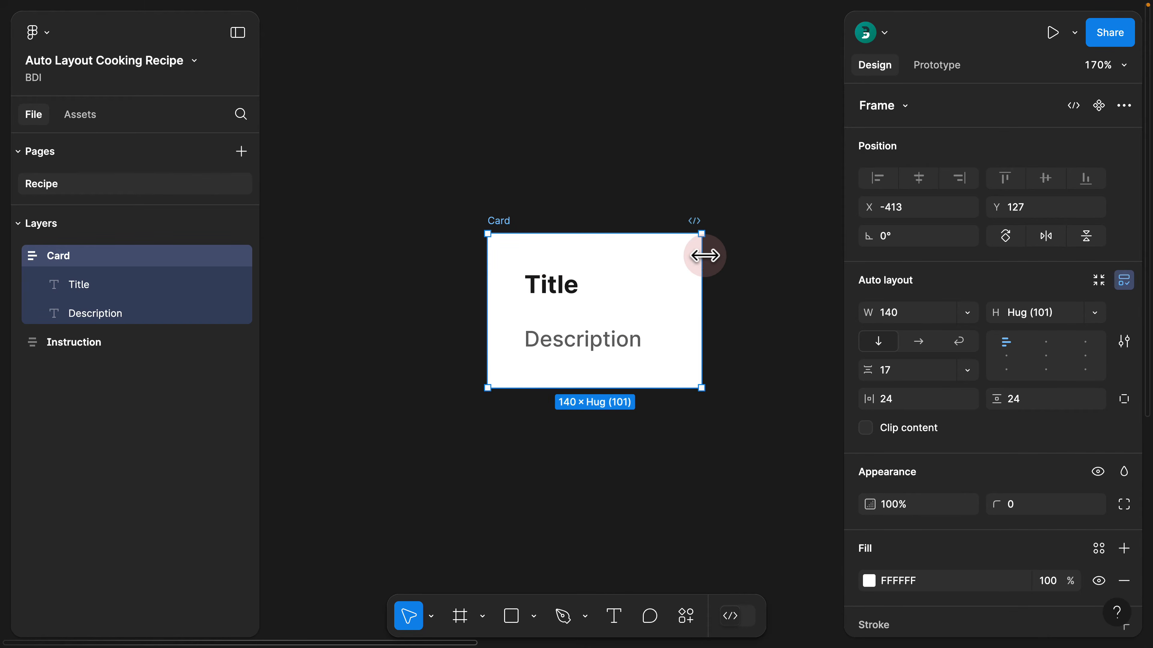
Step: Make the Title and Description texts fill the width of the Card frame
left_click(548, 287)
left_click(579, 341, "shift")
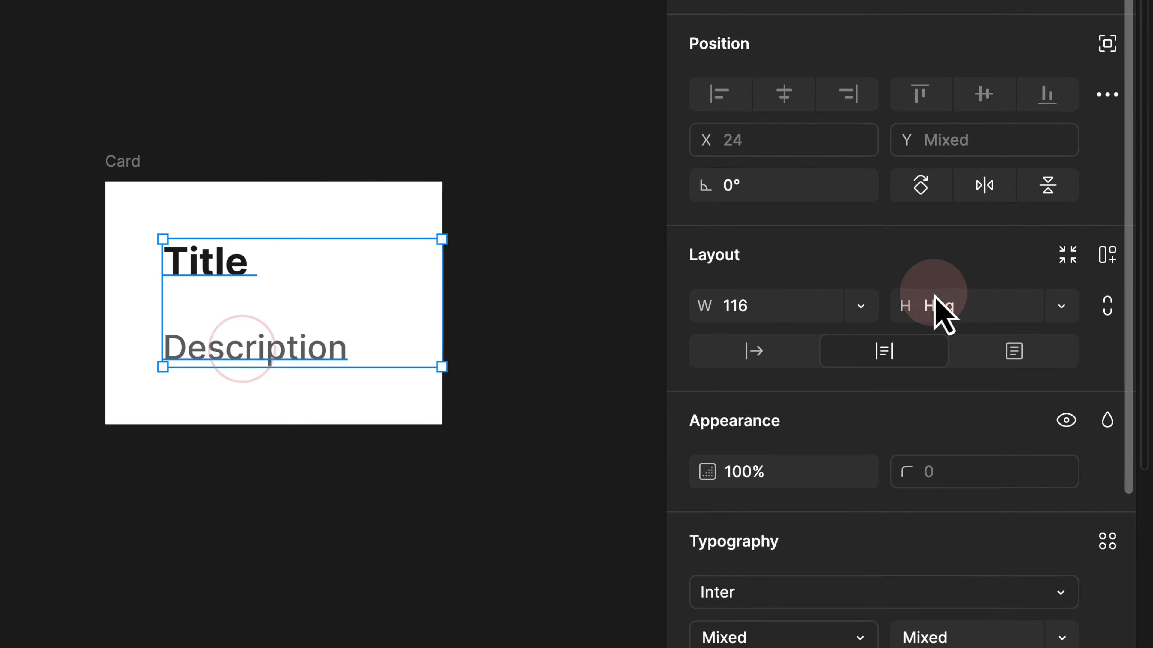
left_click(956, 312)
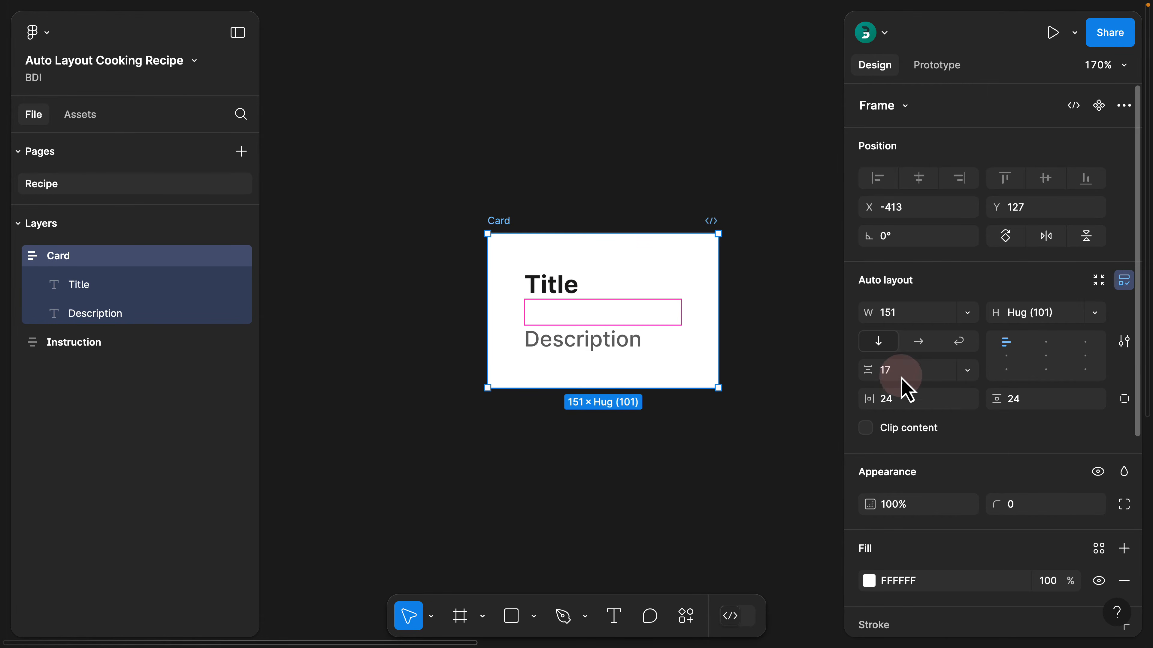
Step: Set the vertical gap between the Card's items to 8
left_click(901, 377)
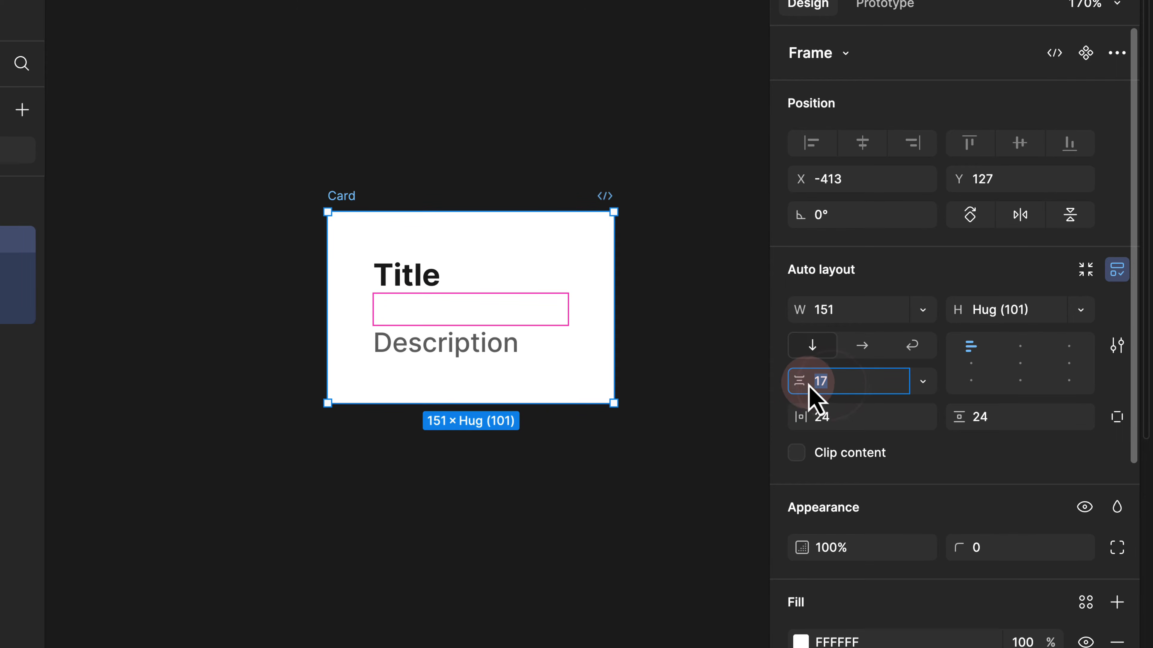
type("8")
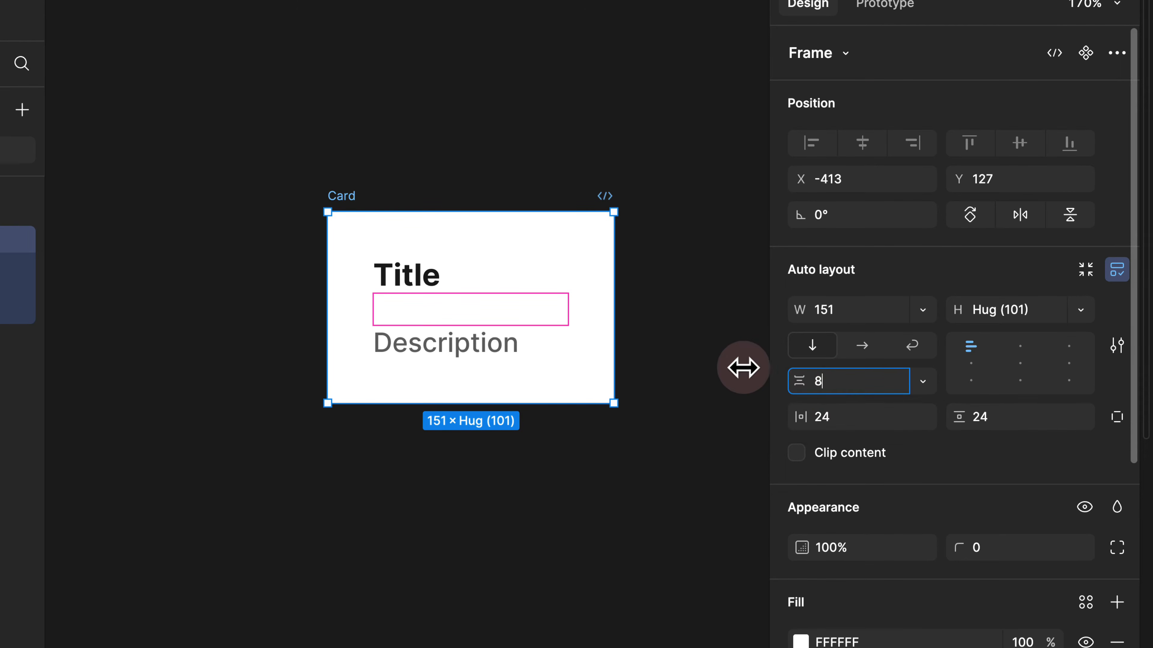
key("Return")
Step: Round the Card frame's corners with a radius of 8
scroll(897, 340, "down", 5)
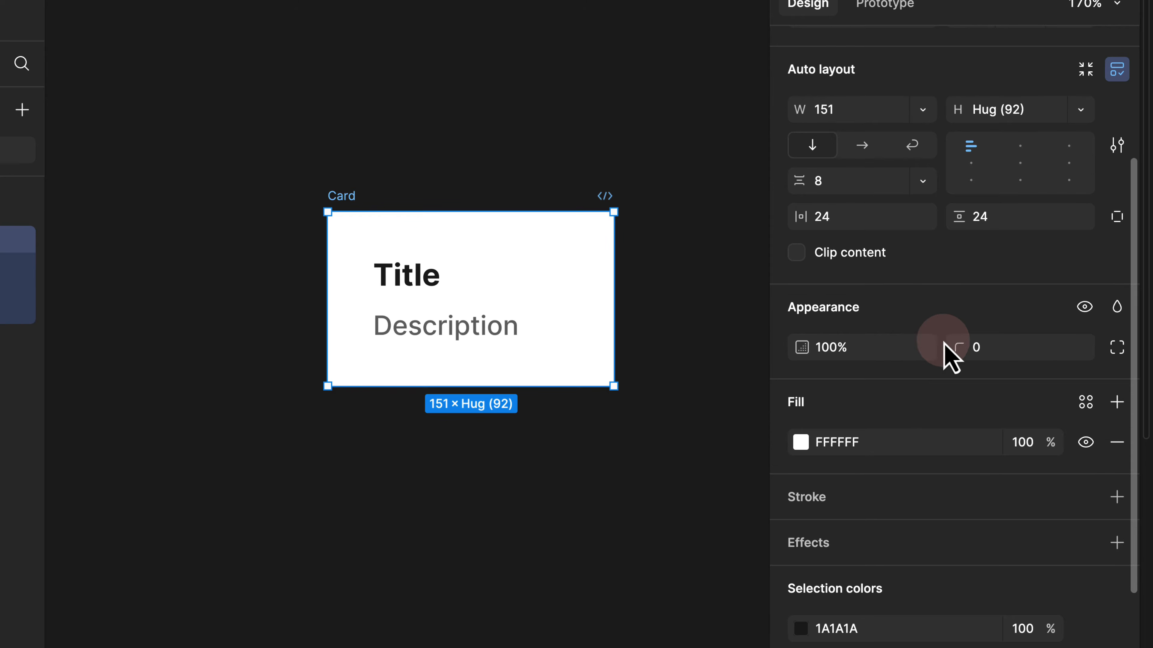
left_click(991, 356)
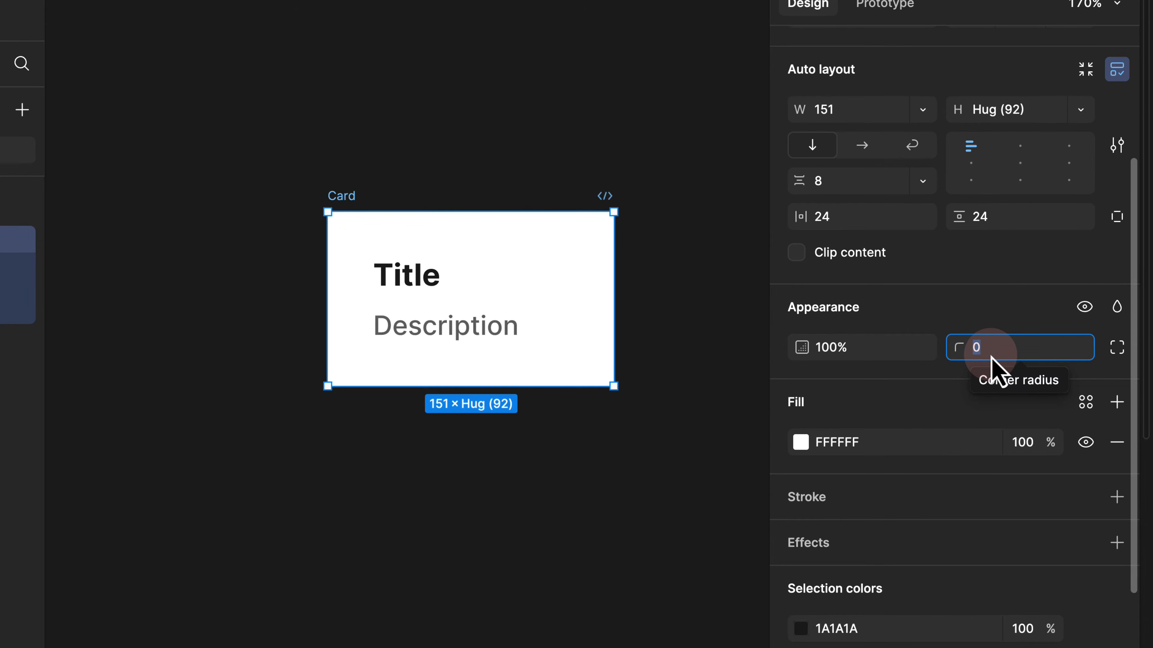
type("8")
key("Return")
left_click(631, 181)
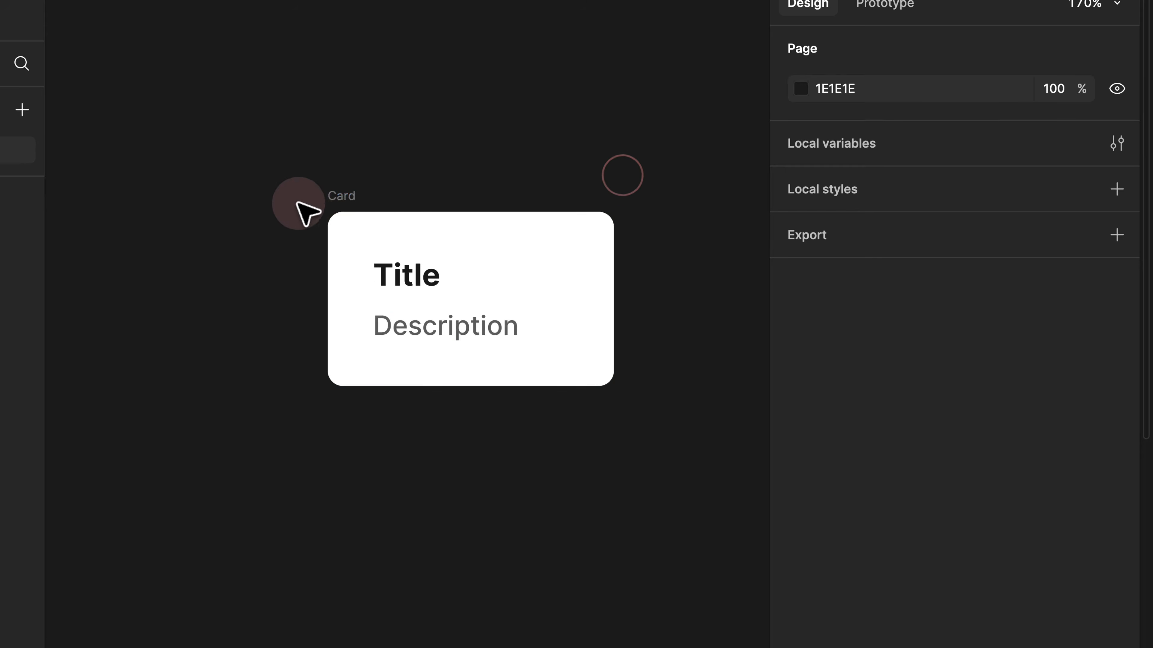
Step: Move the Card frame to about X -474, Y 121 and widen it to 160
left_click(313, 199)
left_click_drag(380, 211, 344, 210)
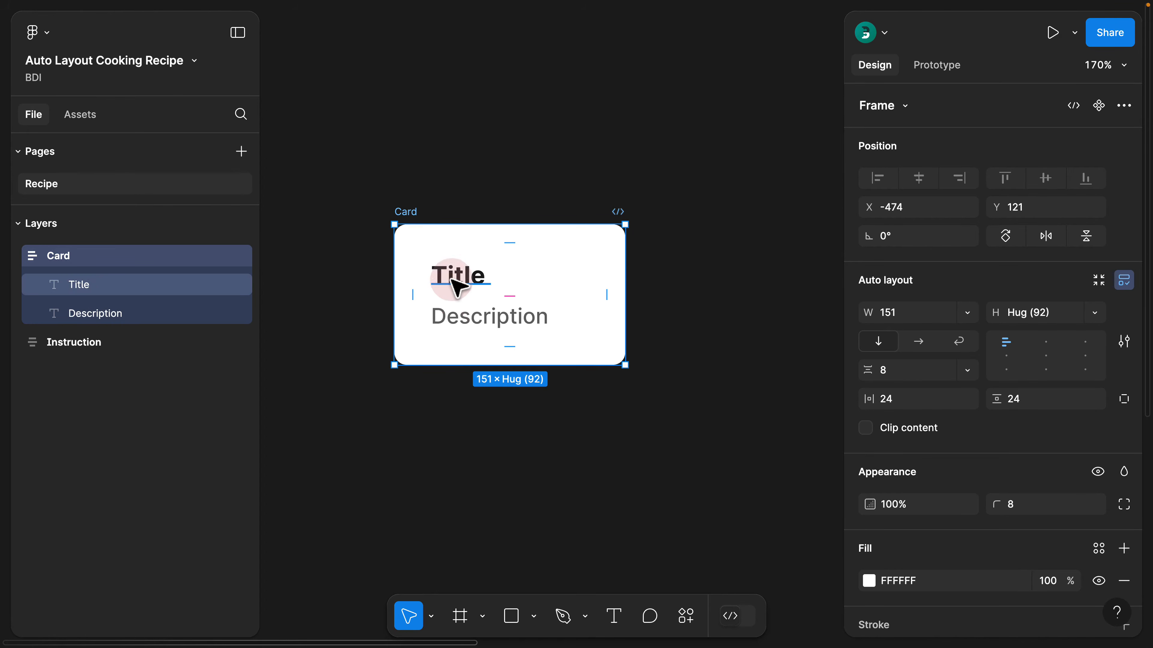
mouse_move(626, 250)
left_mouse_down()
mouse_move(518, 250)
mouse_move(713, 250)
mouse_move(554, 252)
mouse_move(639, 254)
left_mouse_up()
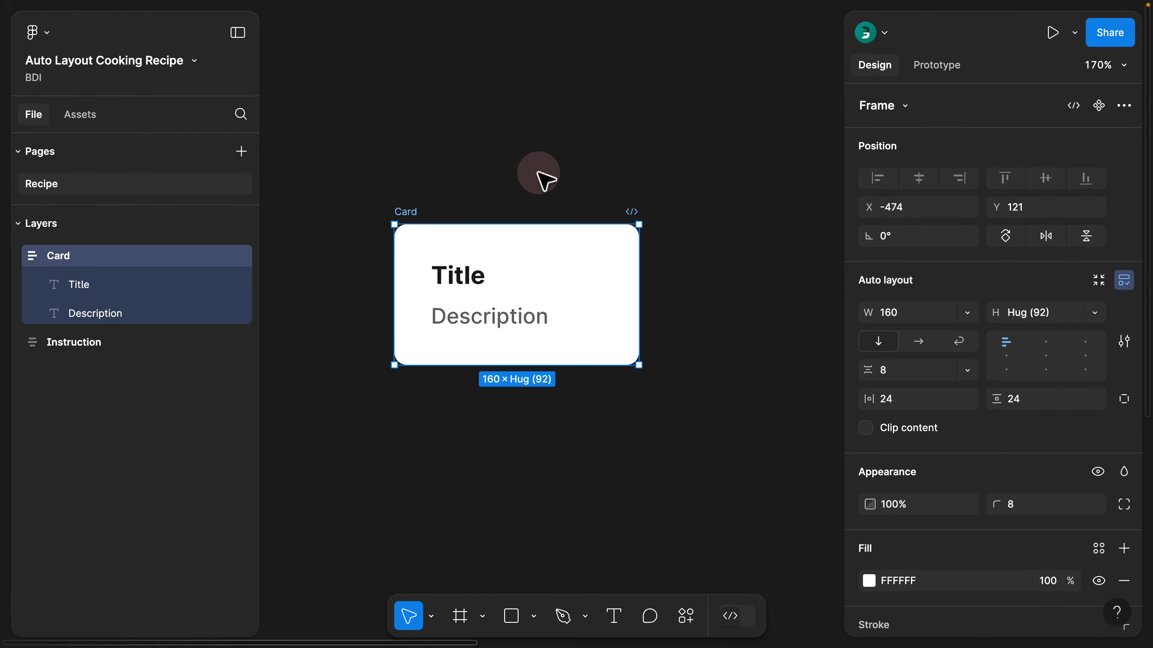
Step: Copy the Card frame to its left with a 32 px gap and repeat the duplication to make a row of five cards
scroll(539, 175, "down", 3)
scroll(539, 174, "left", 5)
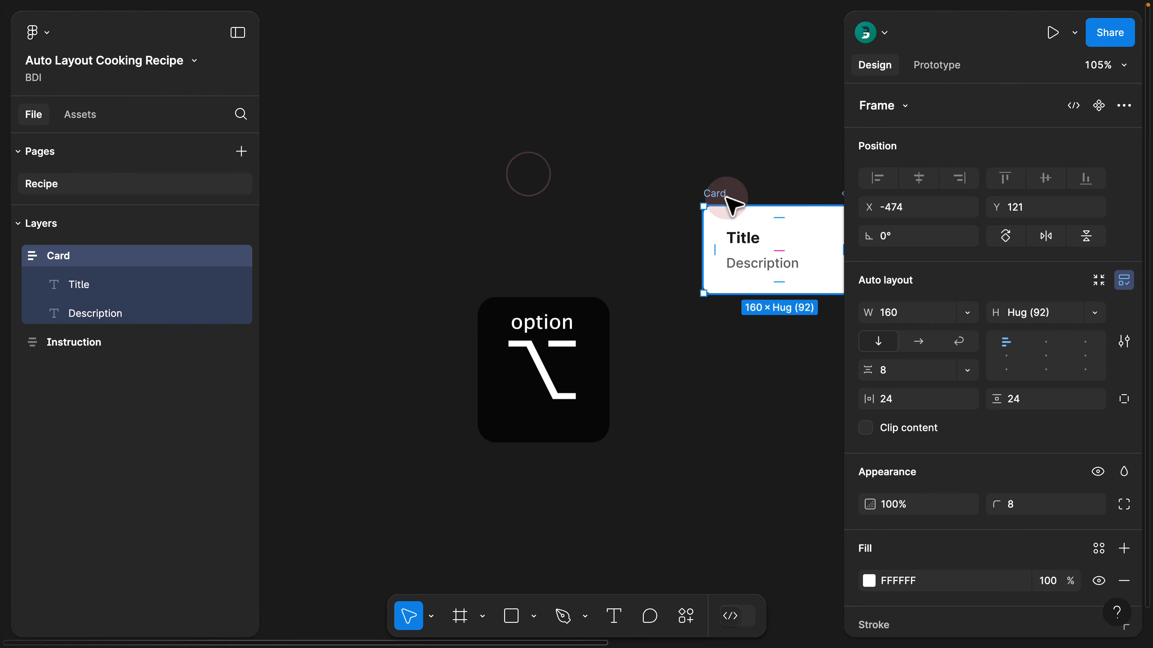
left_click_drag(727, 197, 526, 196)
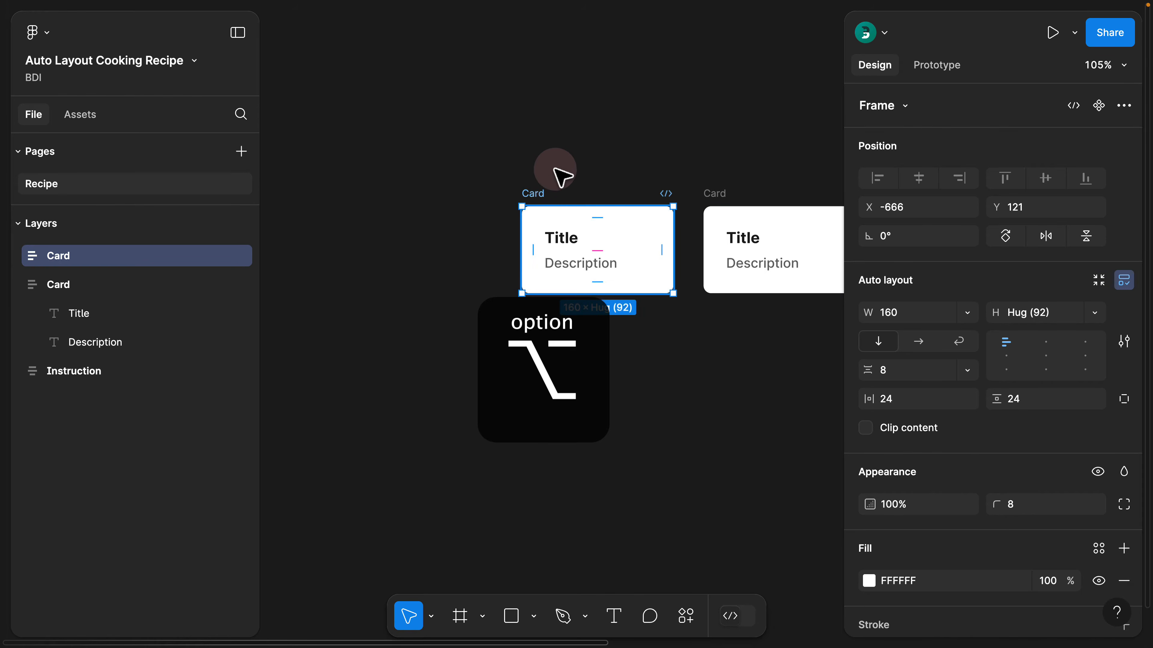
key("super+d")
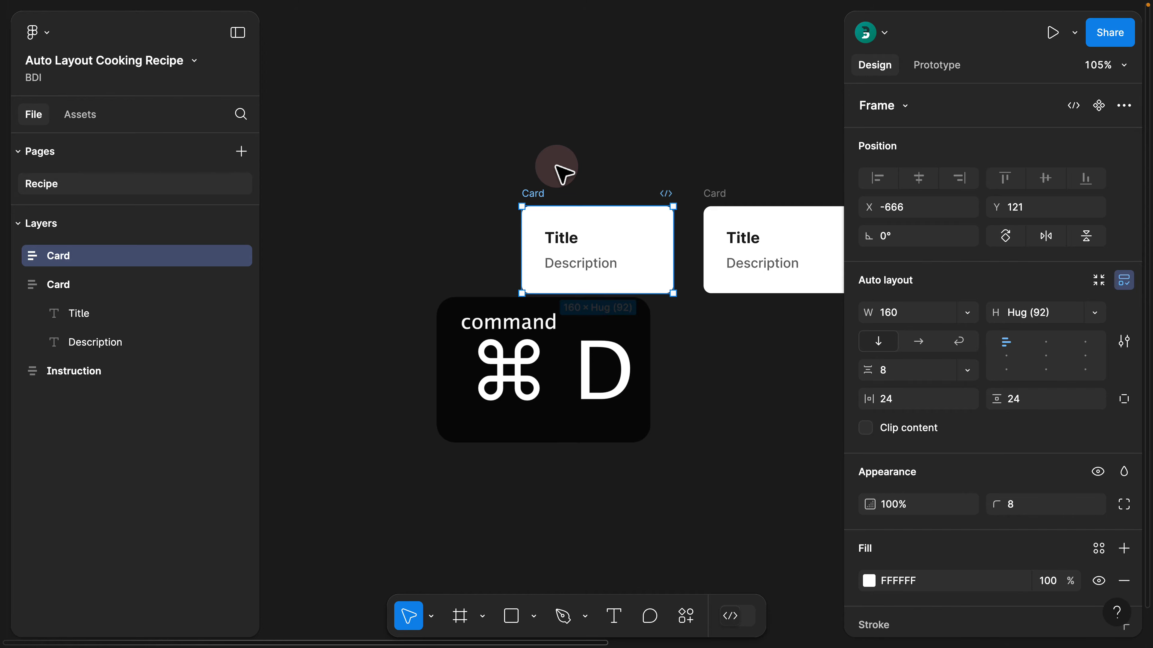
key("super+d")
key("super+d")
key("super+d")
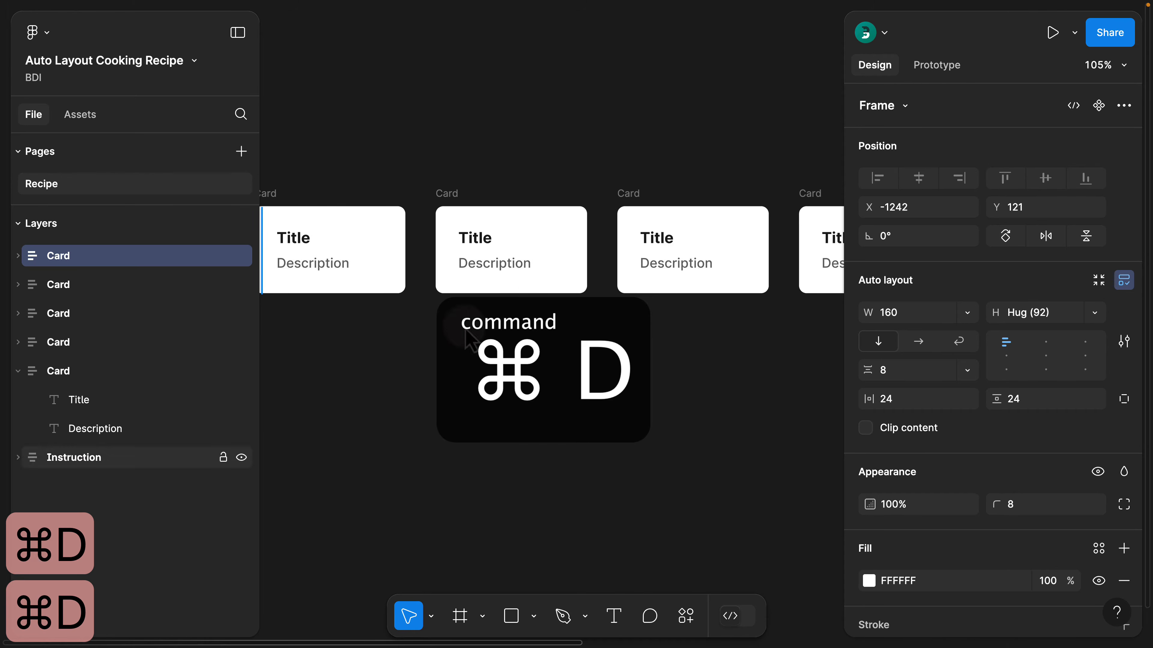
Step: Replace the title of the leftmost card with Garlic, following the ingredient list in the Instruction frame
scroll(532, 317, "down", 6)
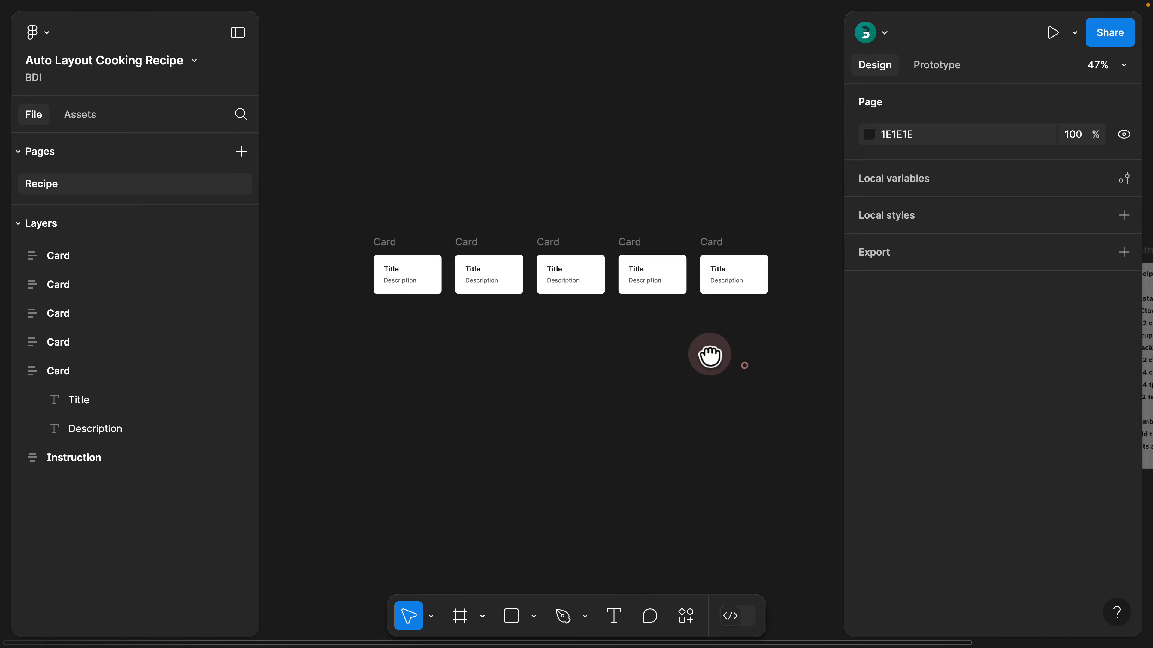
left_click_drag(708, 350, 453, 289)
scroll(577, 258, "up", 5)
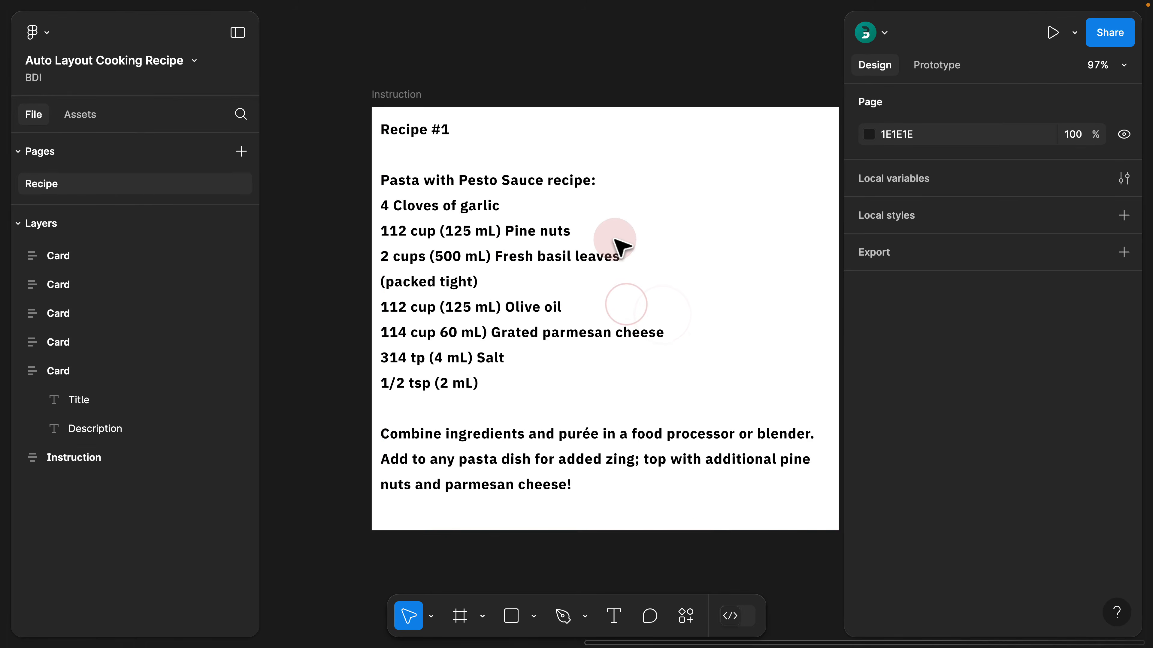
left_click(479, 206)
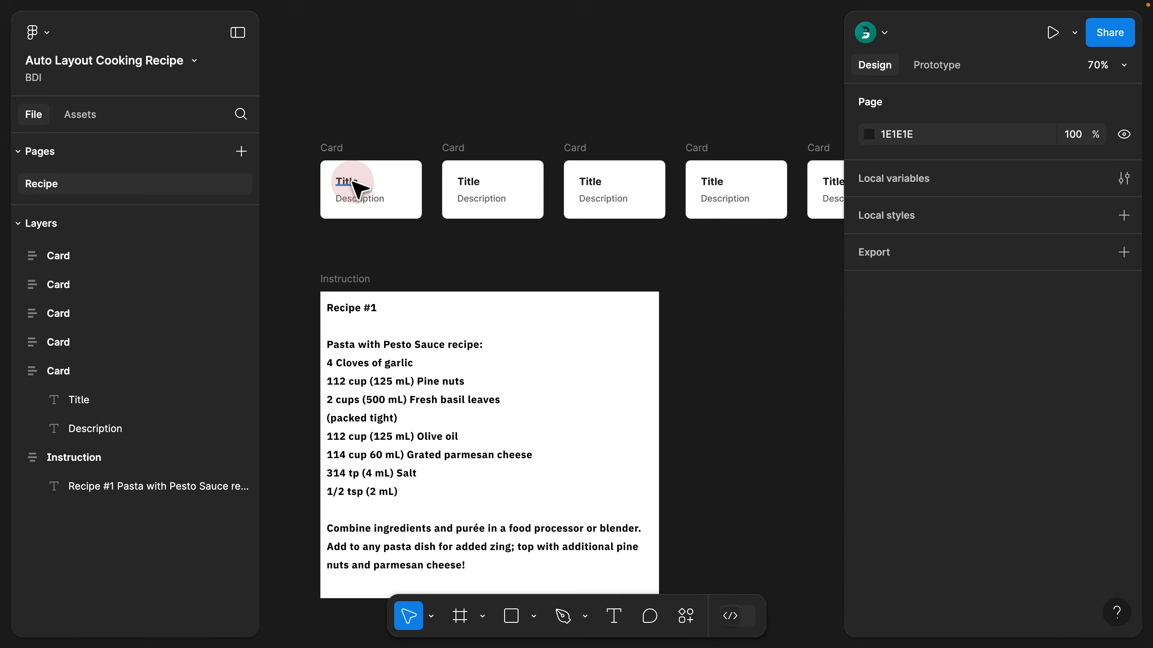
double_click(357, 184)
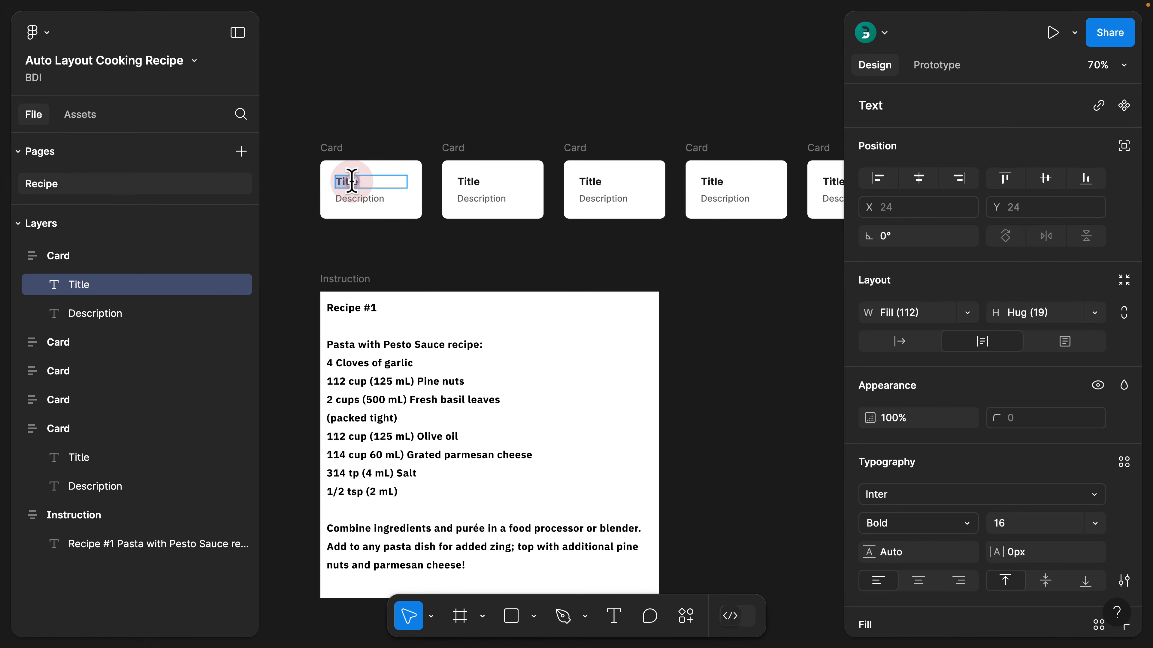
type("Ga")
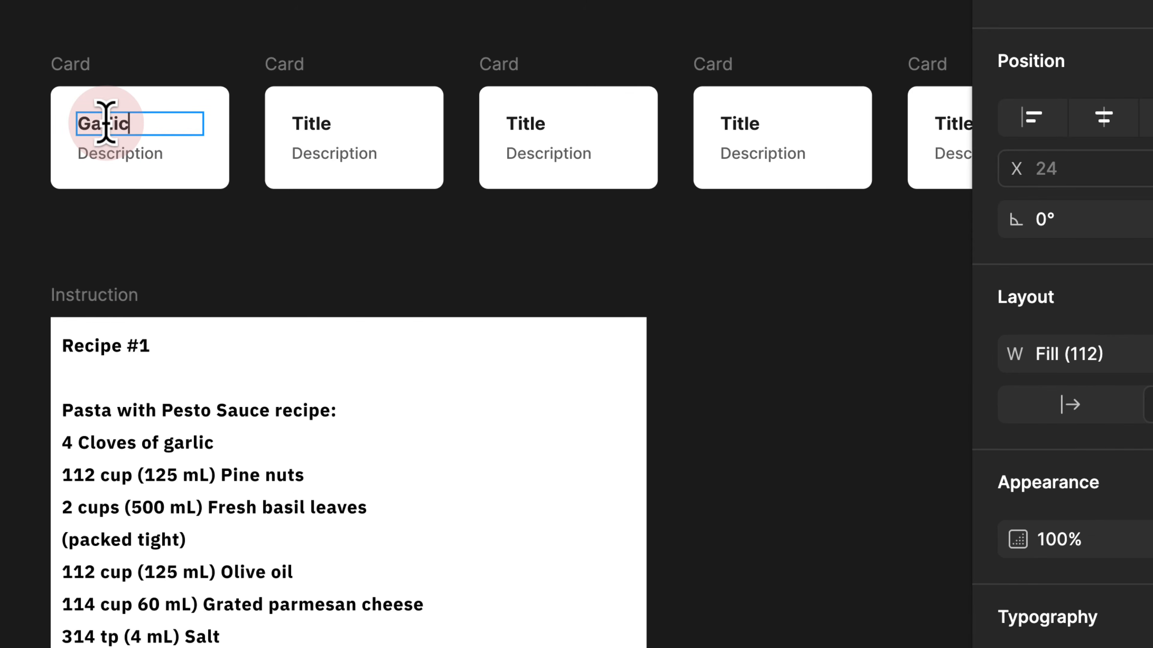
type("rlic")
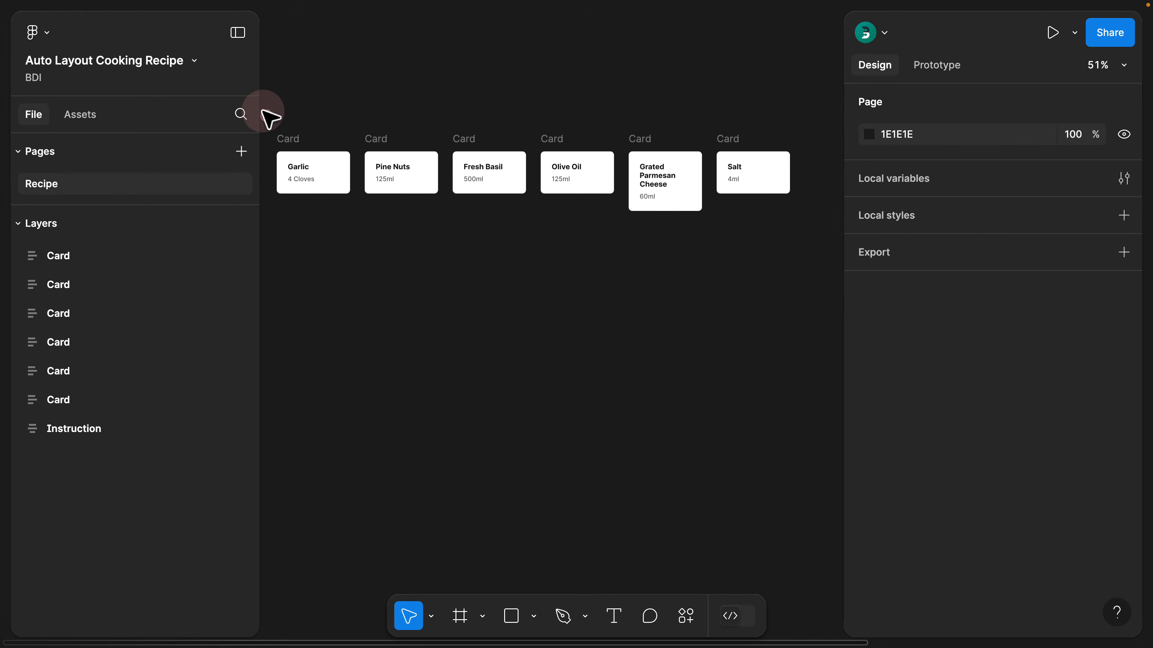
Step: Wrap the six ingredient cards, from Garlic to Salt, in one horizontal auto layout frame
left_click_drag(271, 118, 798, 260)
key("shift+a")
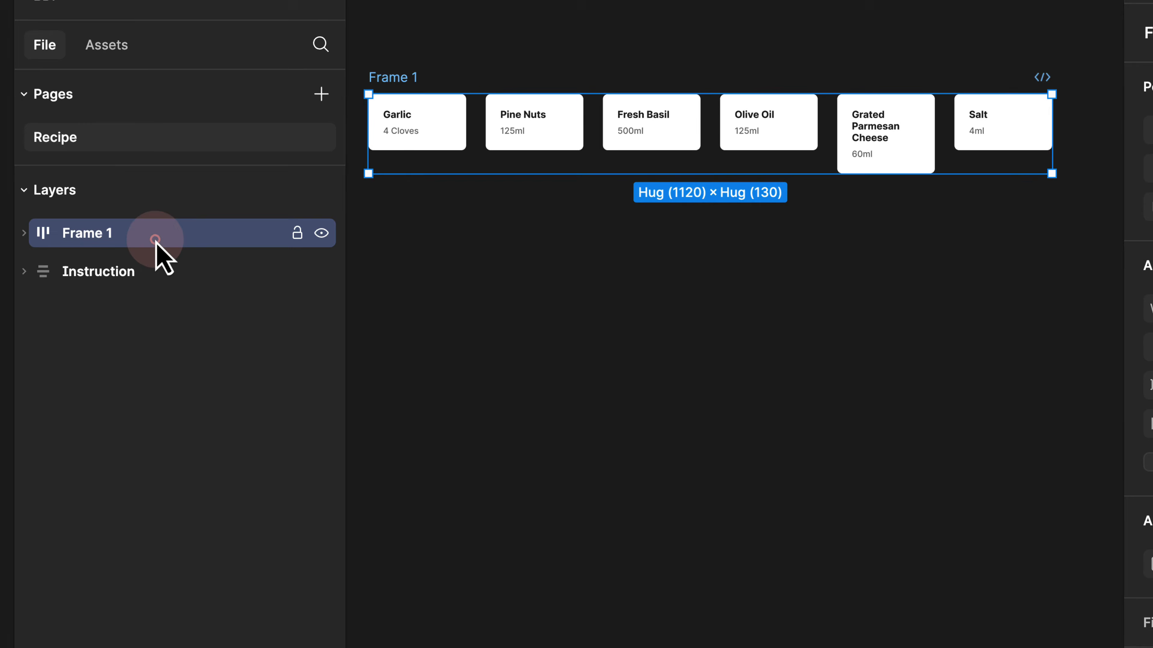
double_click(117, 258)
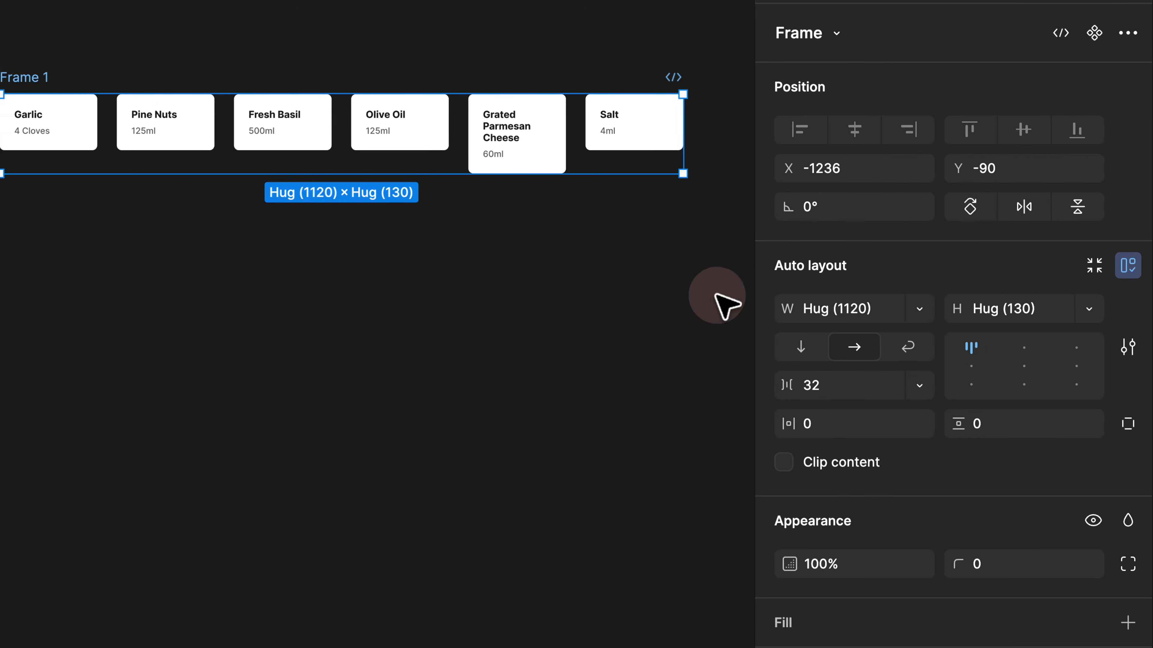
Step: Rename the ingredient card frame Row and make its cards wrap within a fixed width of 690
key("Return")
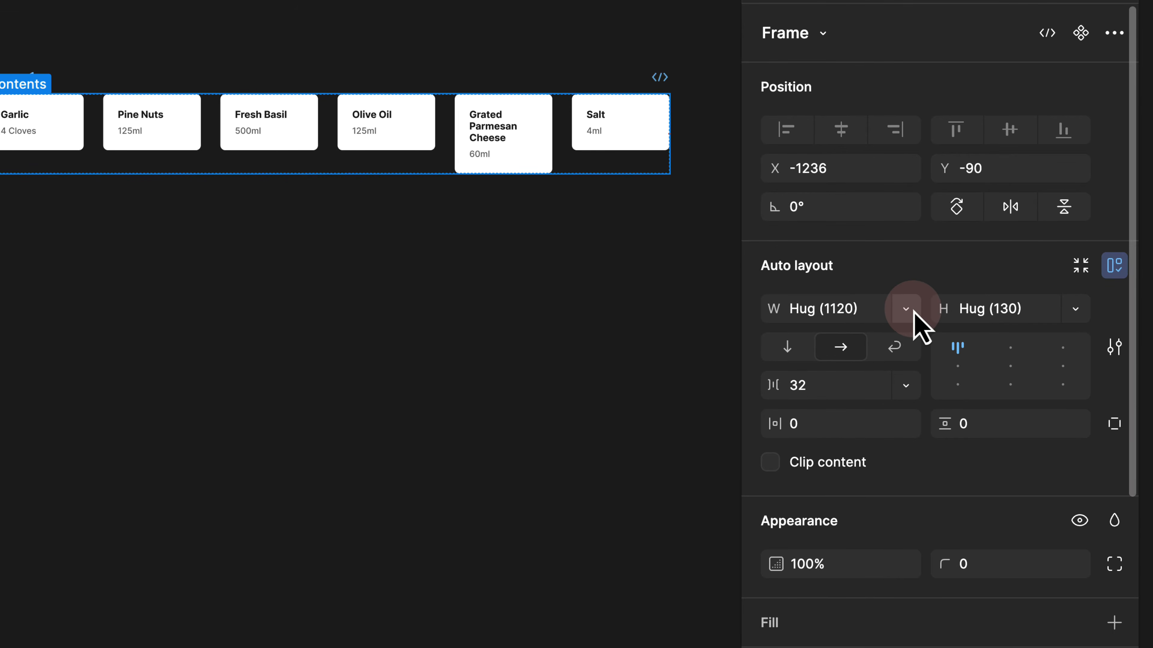
left_click(913, 320)
left_click(876, 284)
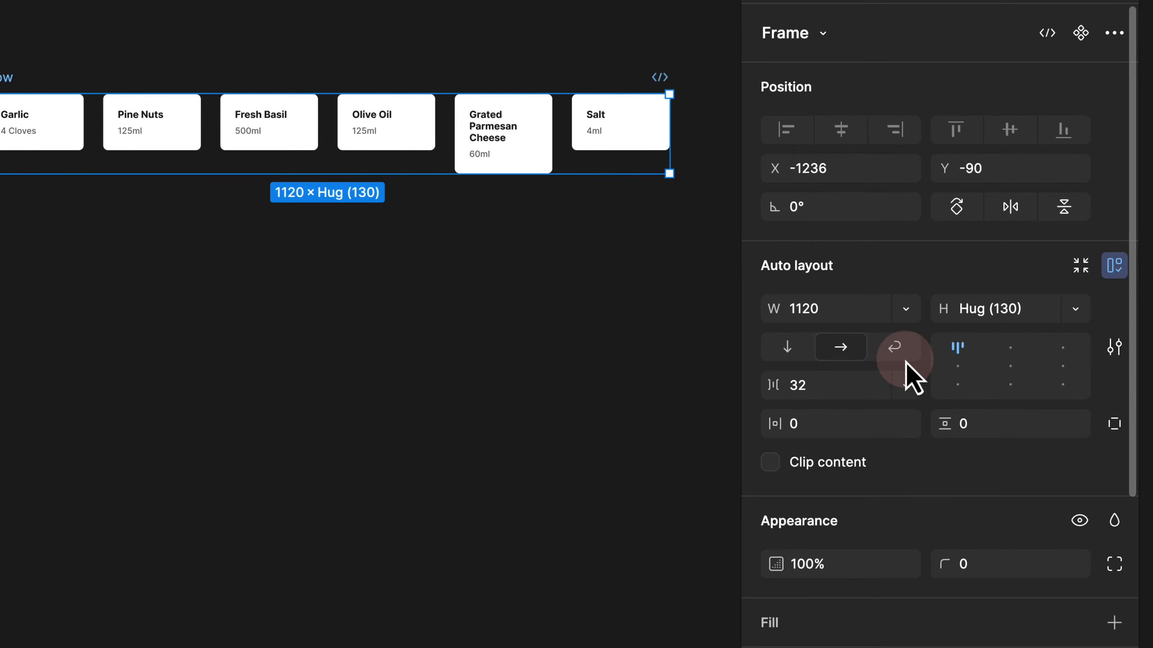
left_click(893, 350)
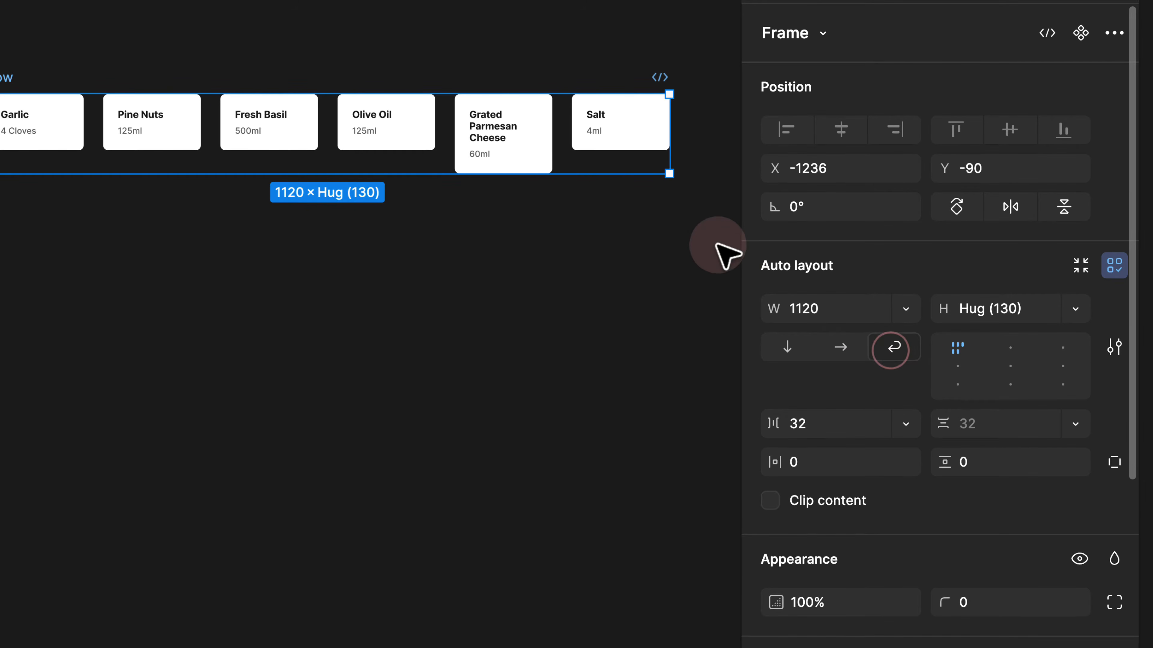
left_click_drag(668, 154, 593, 217)
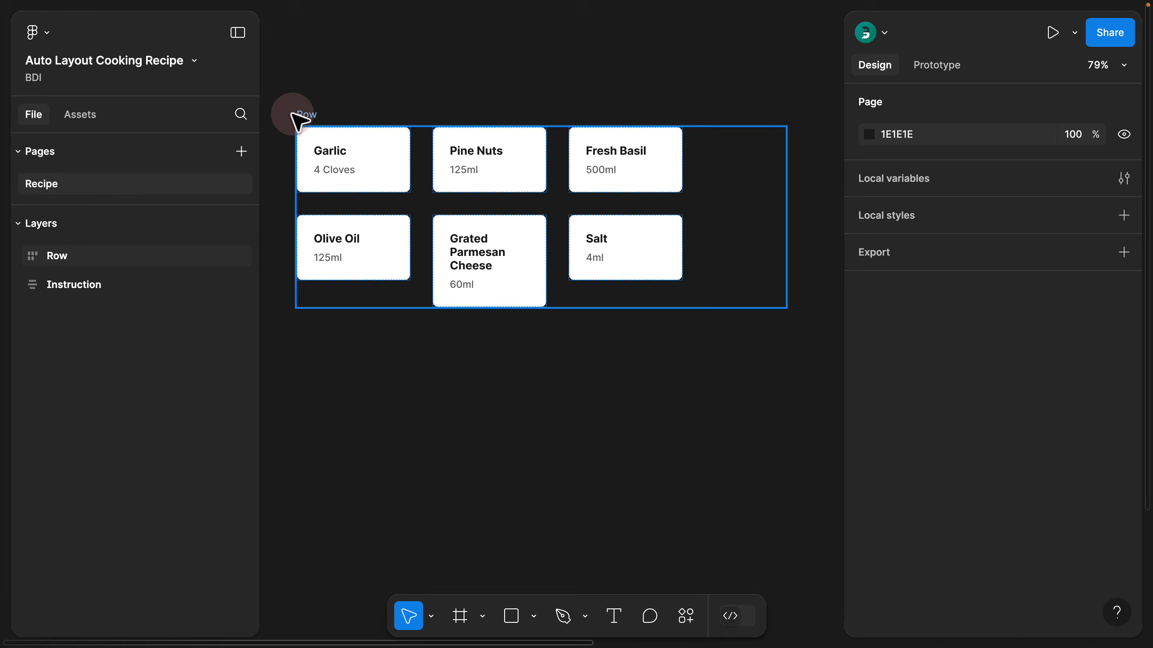
Step: Add a light gray EBEBEB fill to the Row frame by adjusting the HSL lightness
left_click(311, 114)
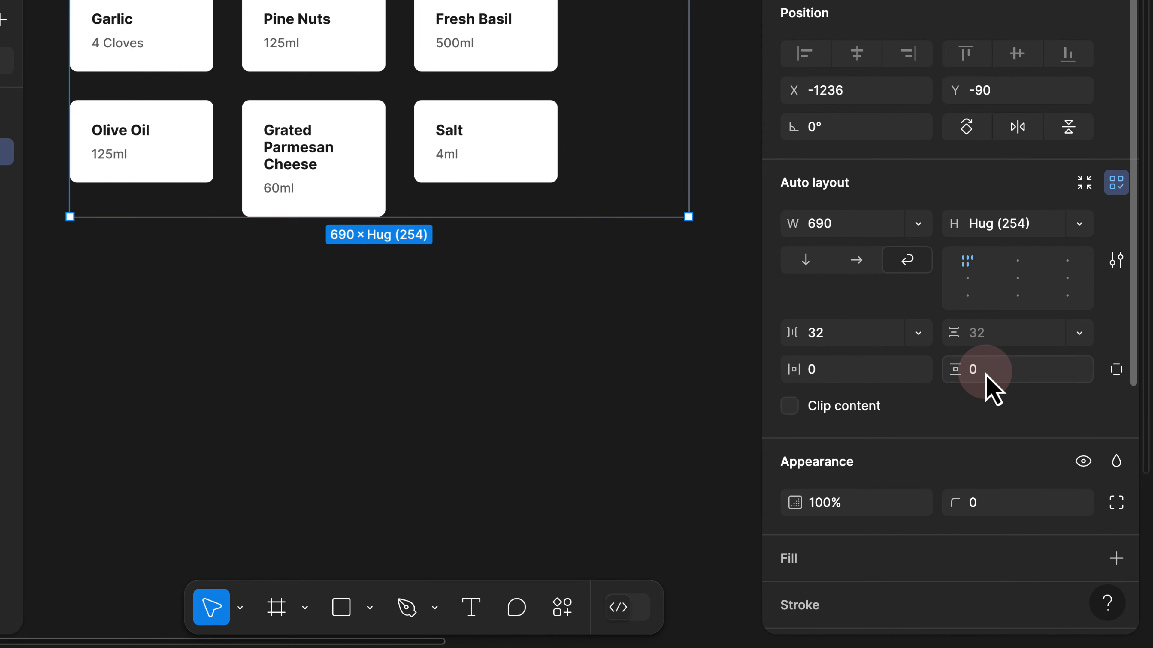
scroll(1001, 404, "down", 3)
left_click(1119, 565)
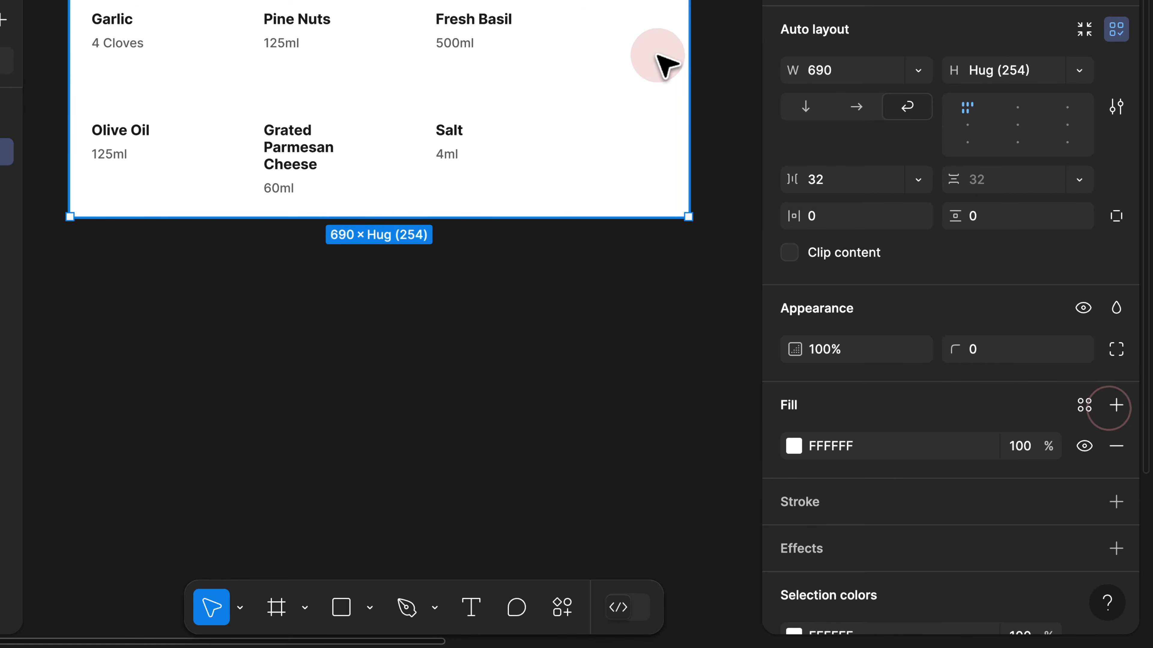
left_click(795, 445)
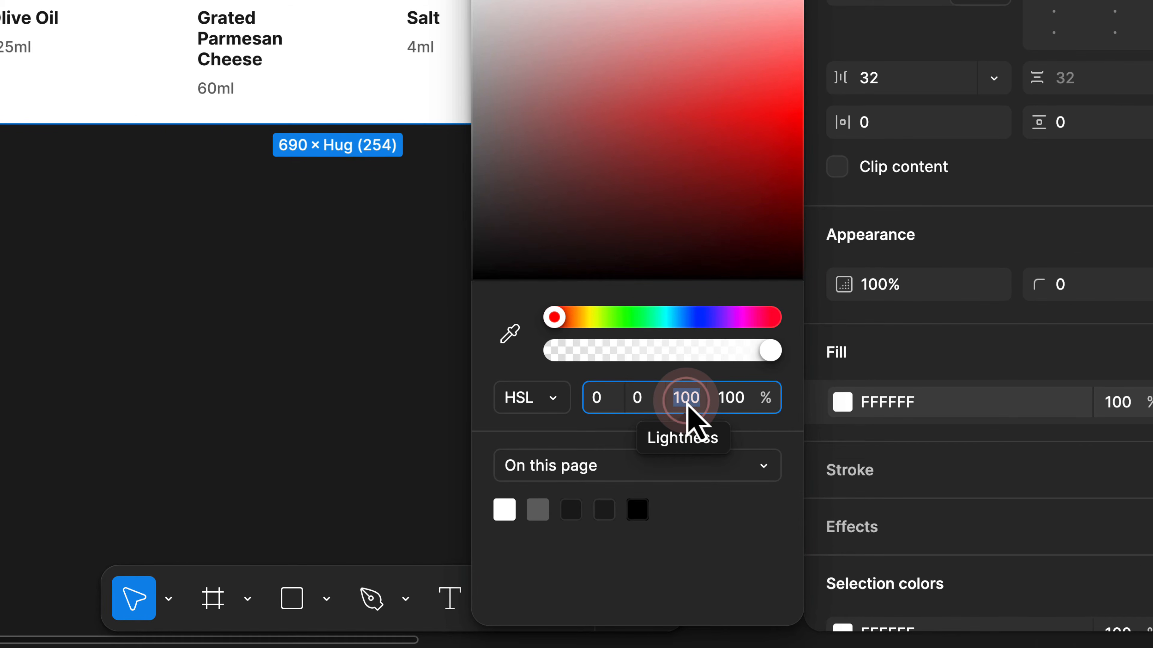
key("Return")
left_click(741, 92)
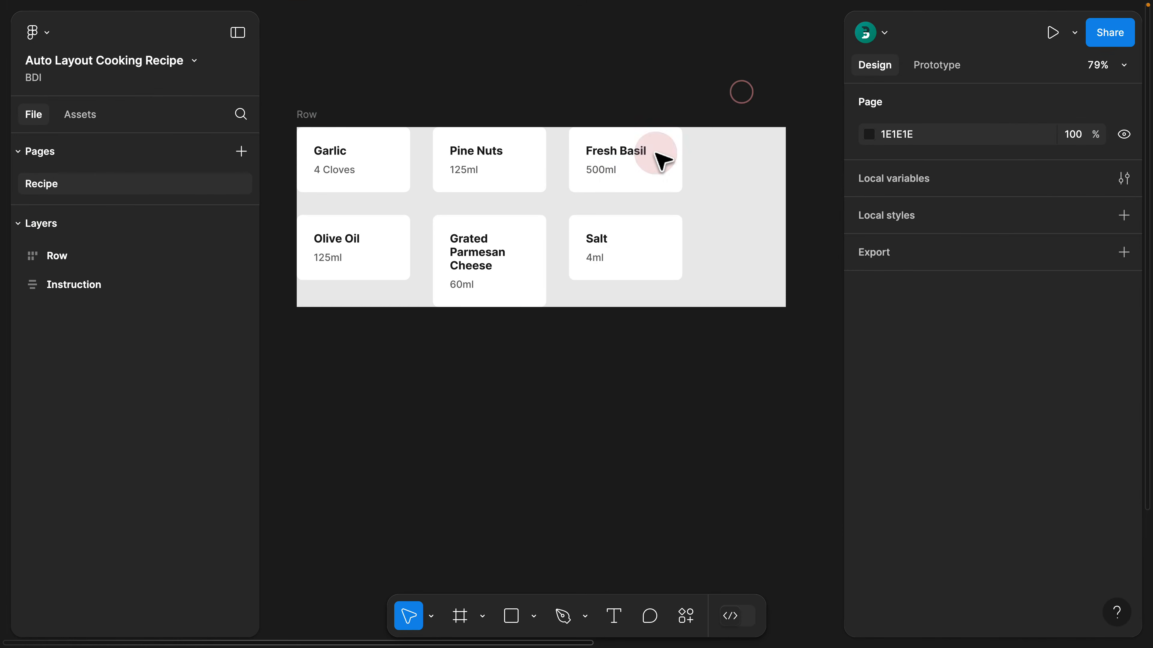
left_click(715, 187)
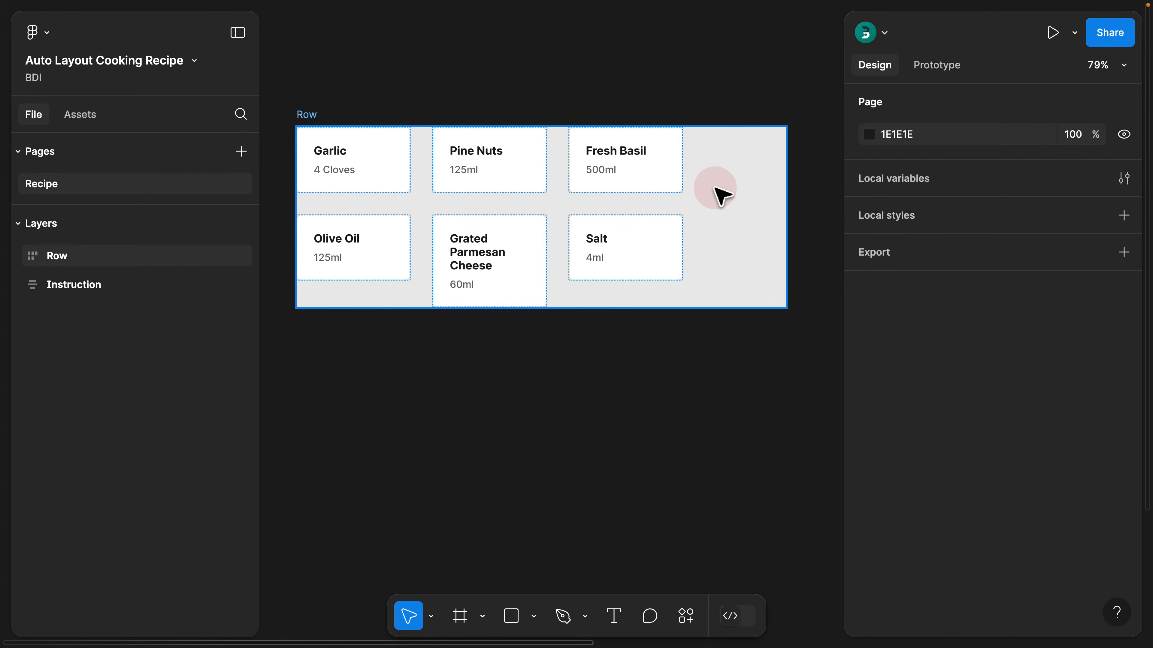
left_click(625, 381)
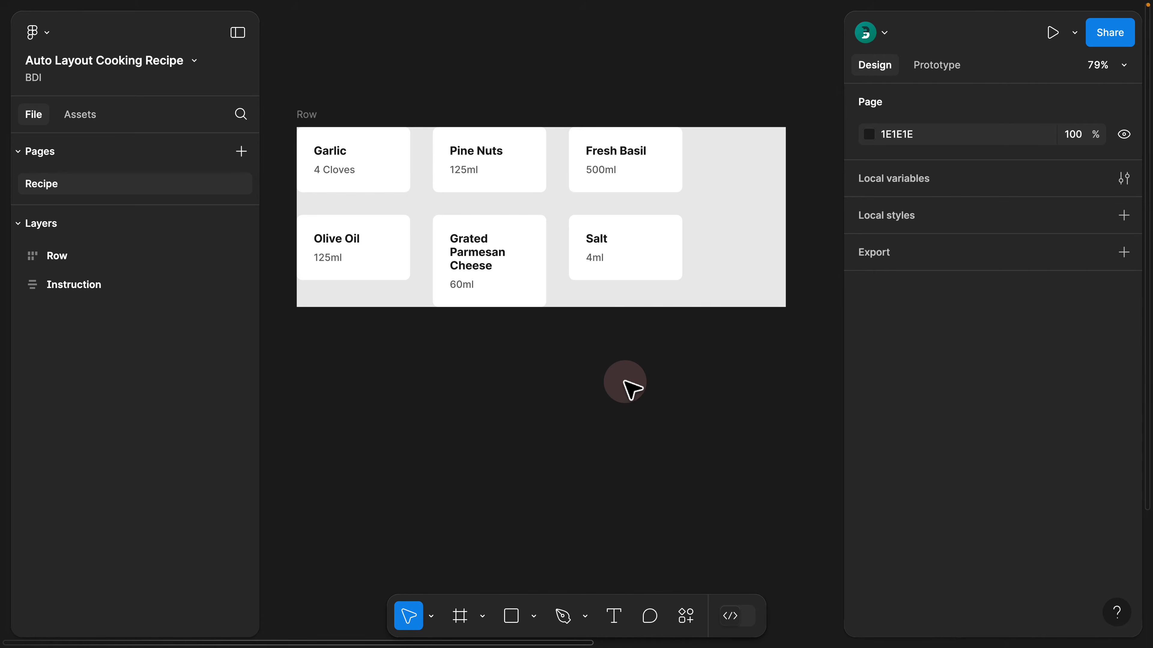
Step: Give the Row frame a uniform padding of 24 on all sides and a corner radius of 8
left_click(313, 116)
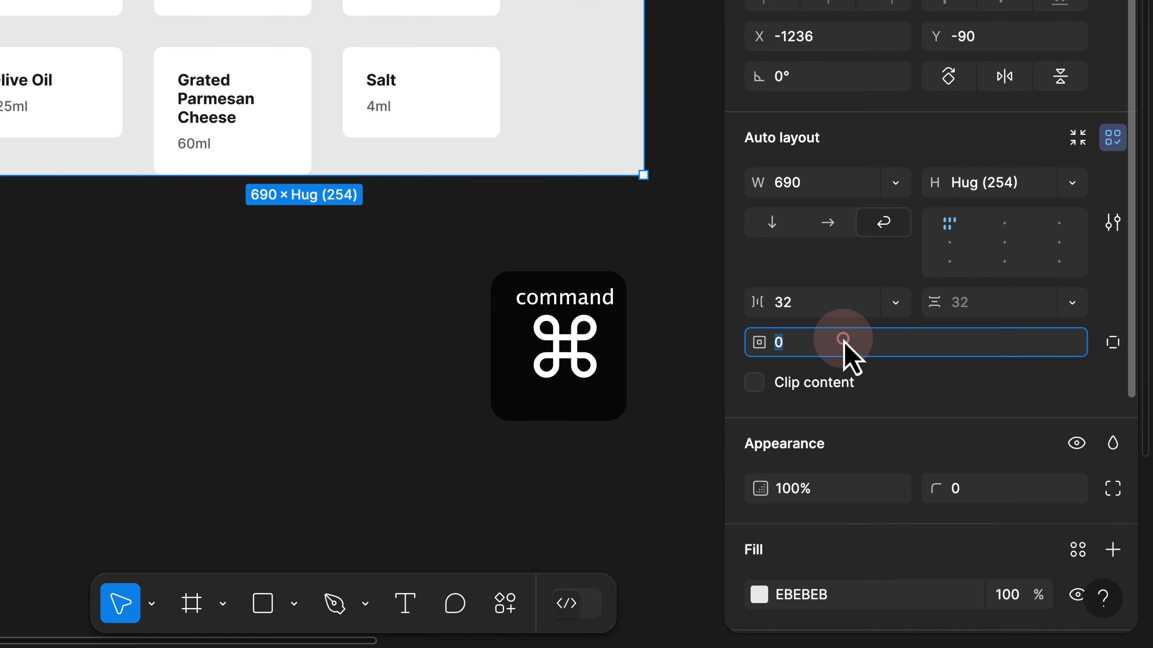
type("24")
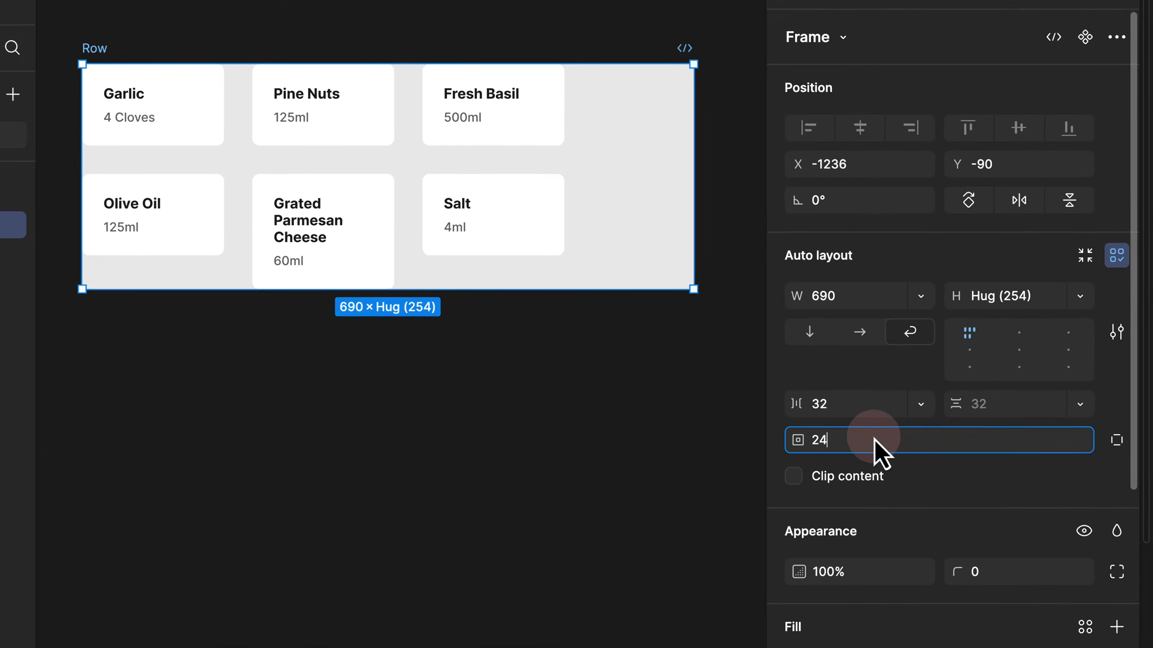
key("Return")
left_click(988, 573)
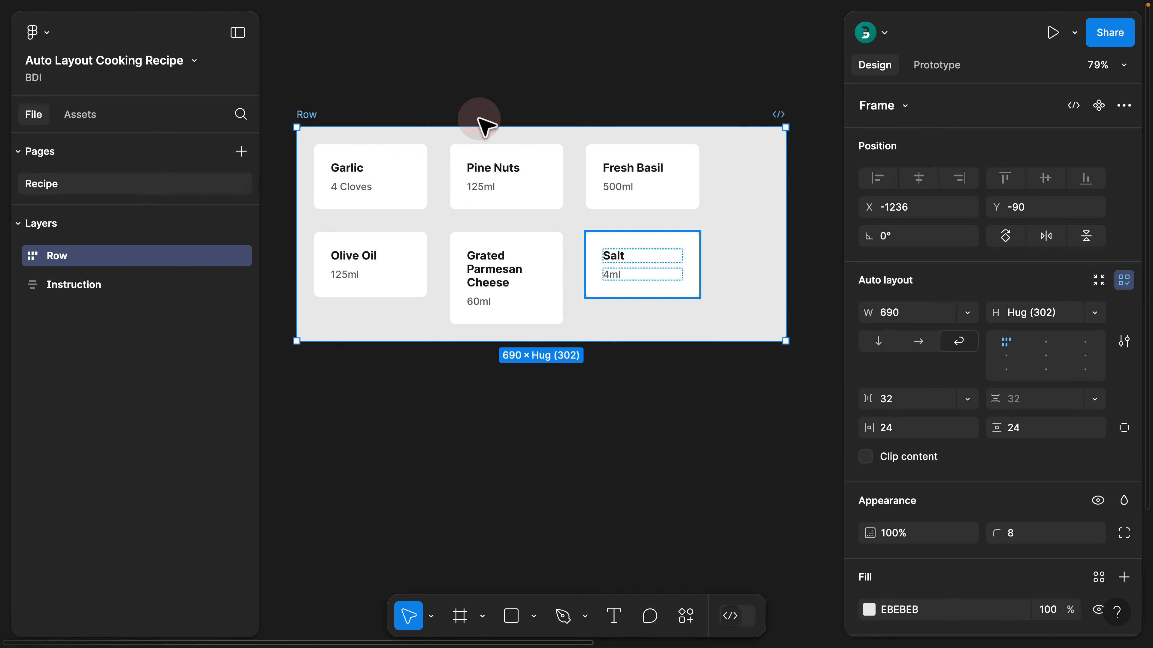
left_click(398, 91)
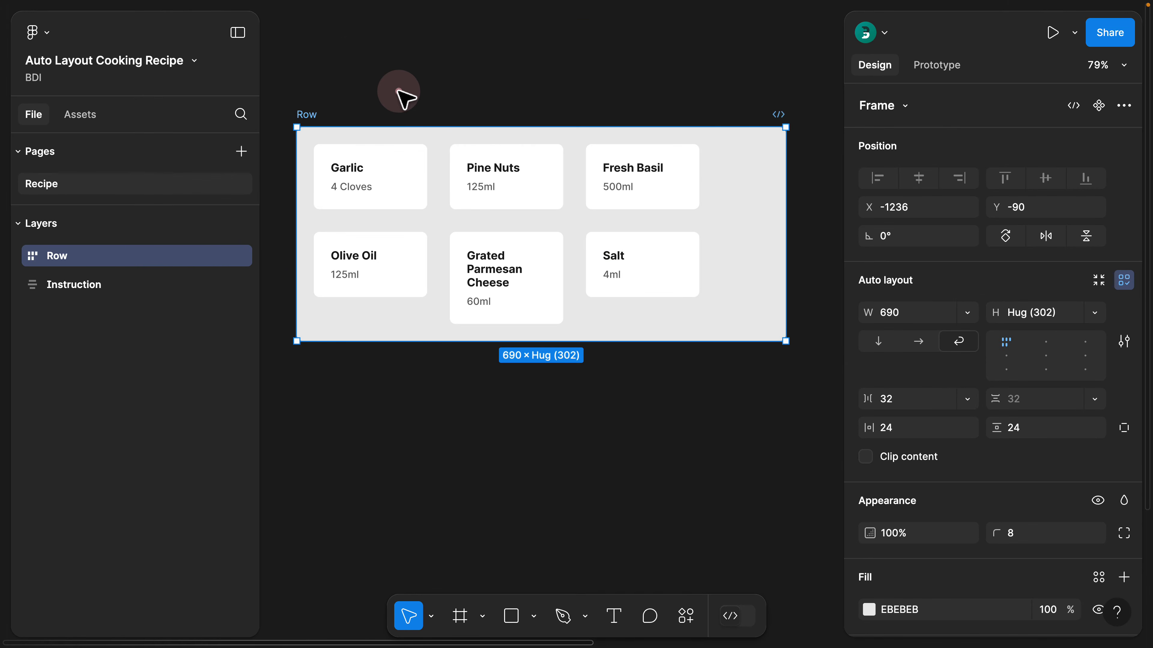
left_click(307, 115)
left_click(806, 165)
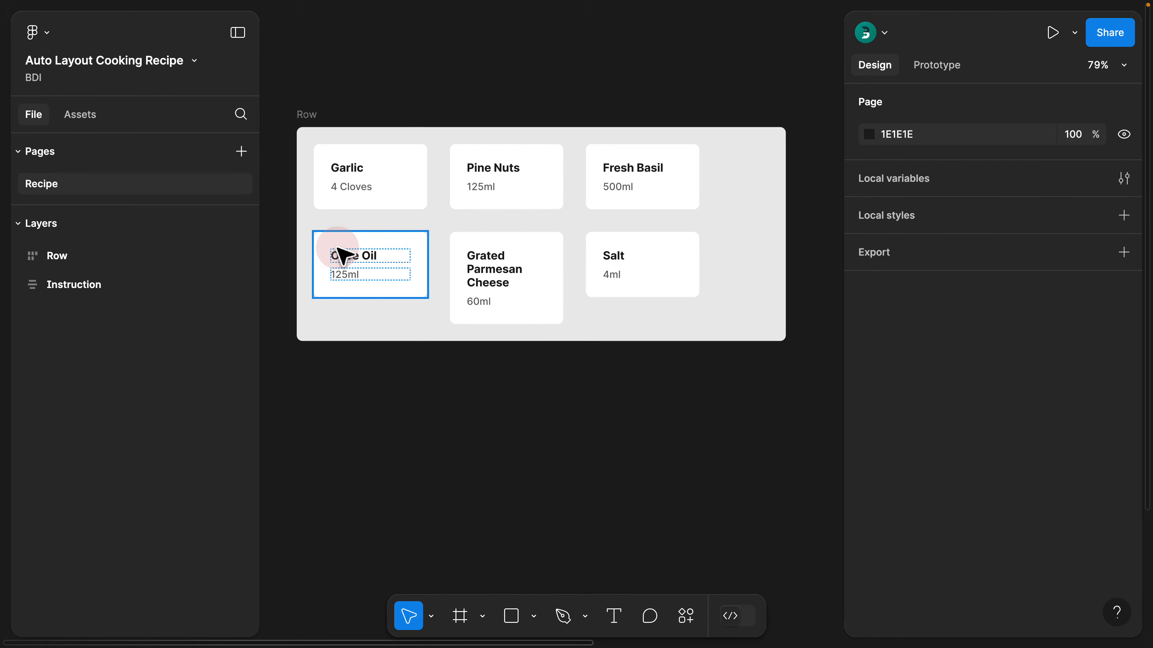
Step: Widen all six ingredient cards in Row together to 283
left_click(495, 251)
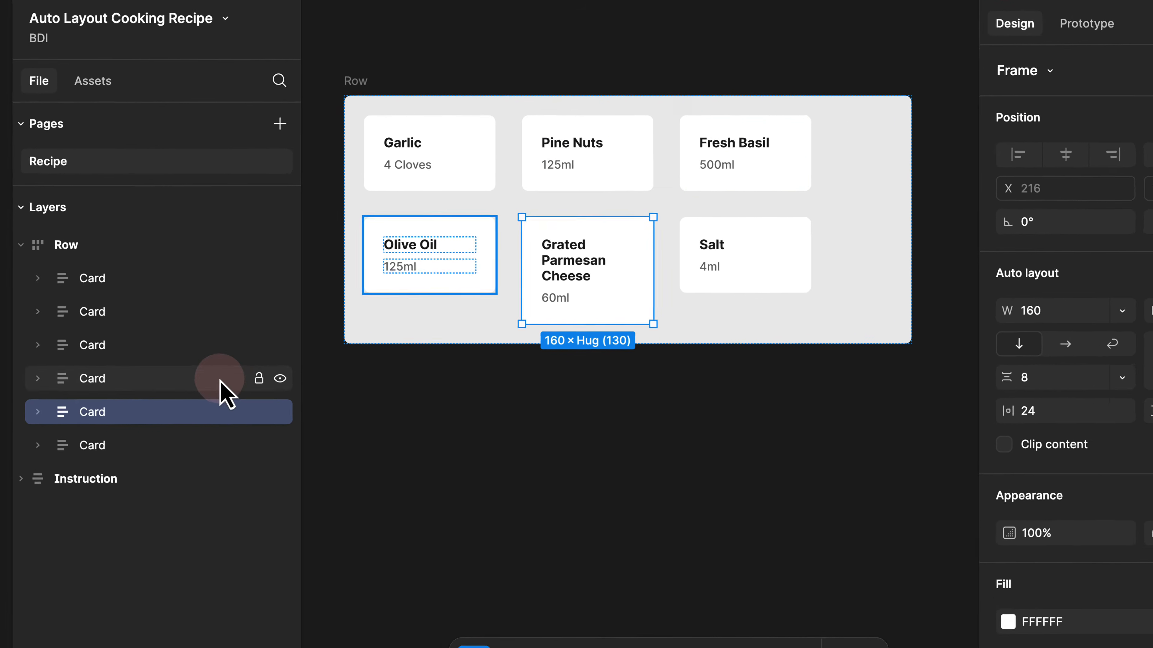
left_click(99, 285)
left_click(100, 428, "shift")
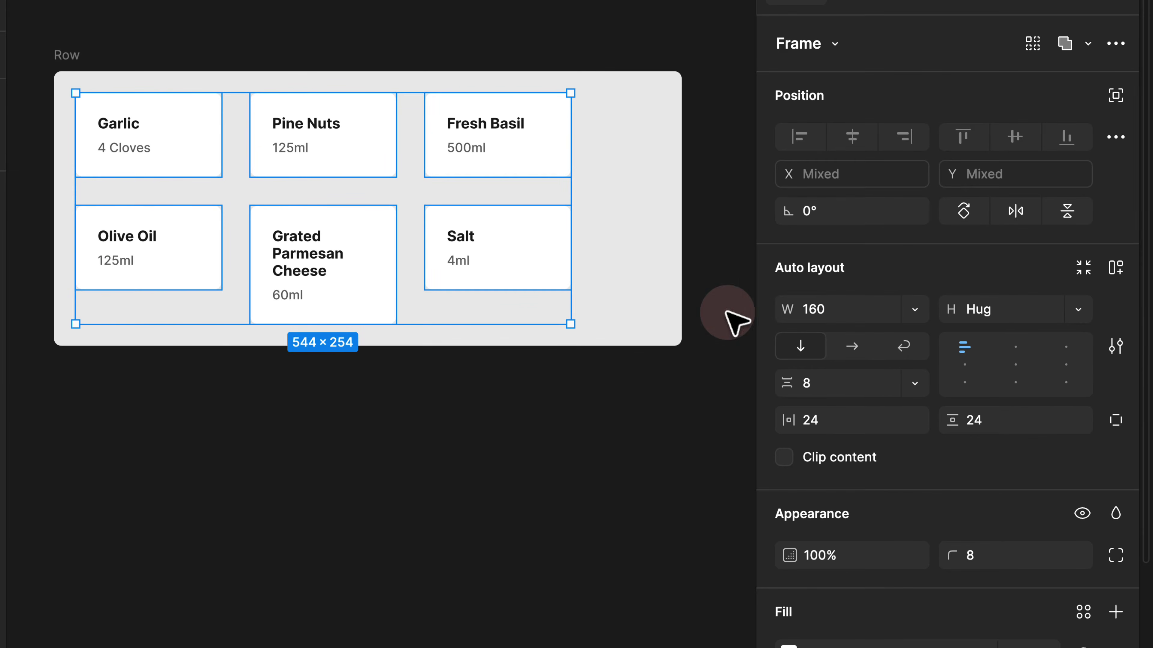
mouse_move(779, 309)
left_mouse_down()
mouse_move(1034, 308)
mouse_move(703, 316)
mouse_move(1145, 315)
mouse_move(914, 309)
mouse_move(764, 327)
mouse_move(777, 311)
left_mouse_up()
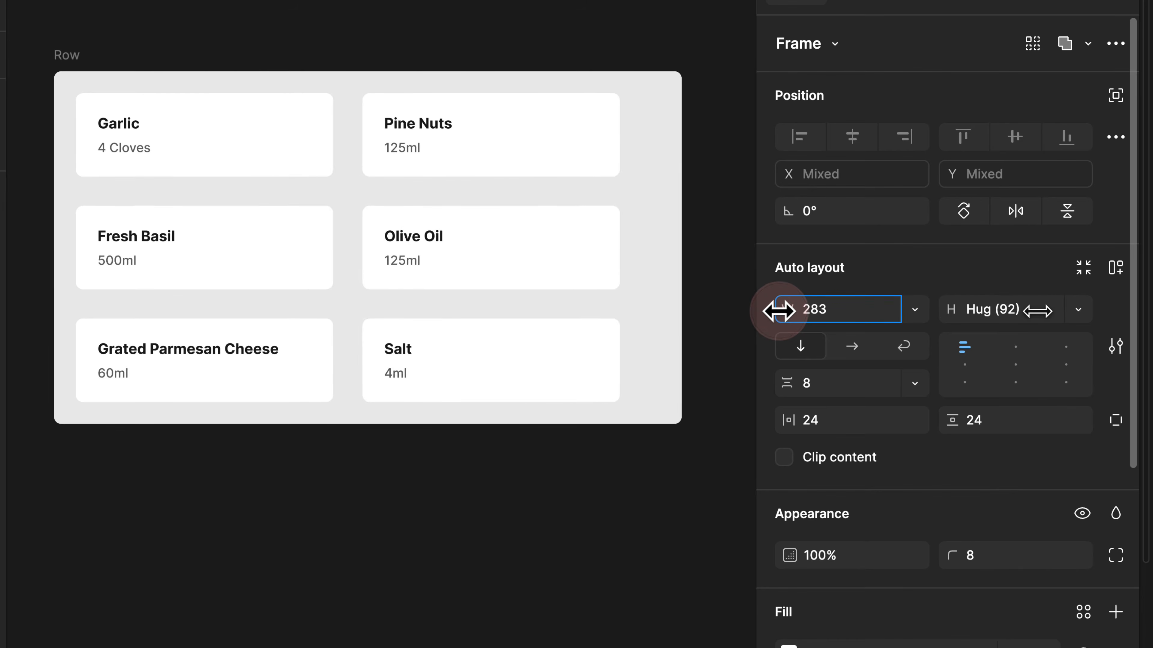
Step: Switch Row to a horizontal layout and narrow the five cards from Garlic to Grated Parmesan Cheese to 134
left_click(77, 54)
left_click(852, 346)
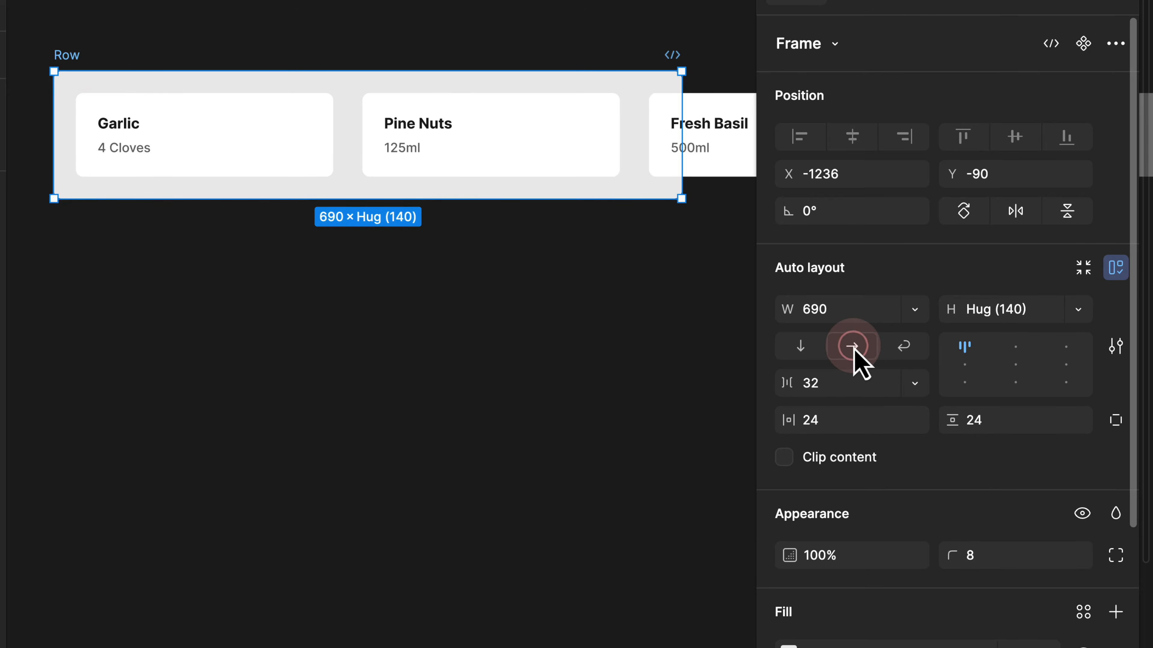
left_click(133, 284)
left_click(136, 405, "shift")
left_click(801, 346)
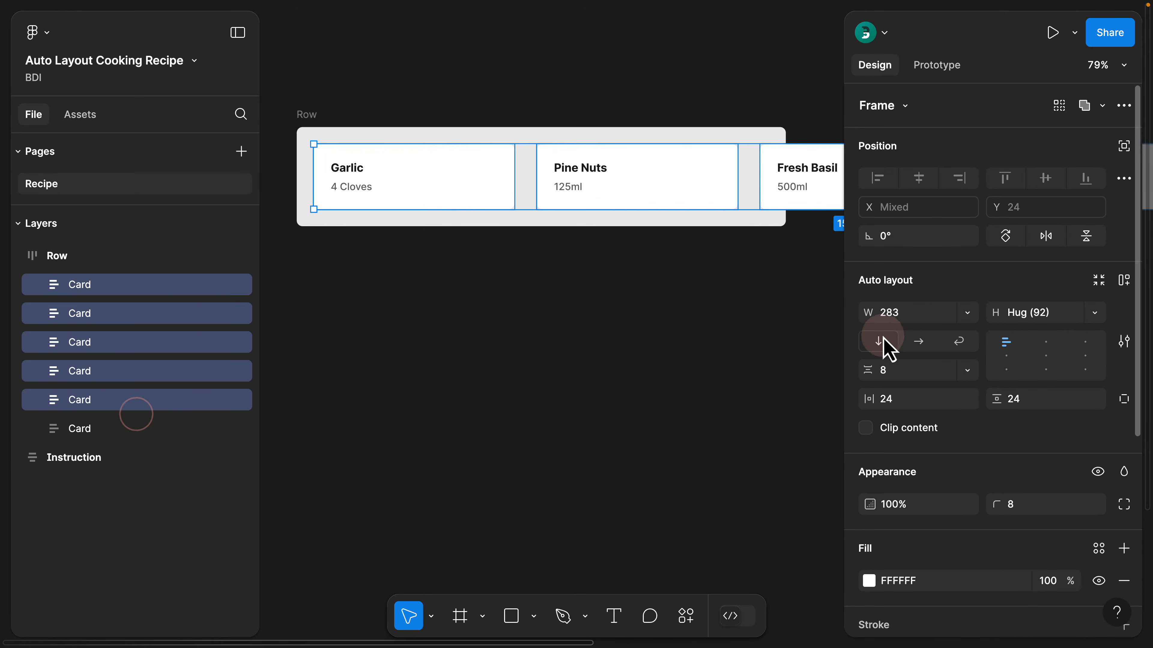
left_click_drag(865, 313, 601, 288)
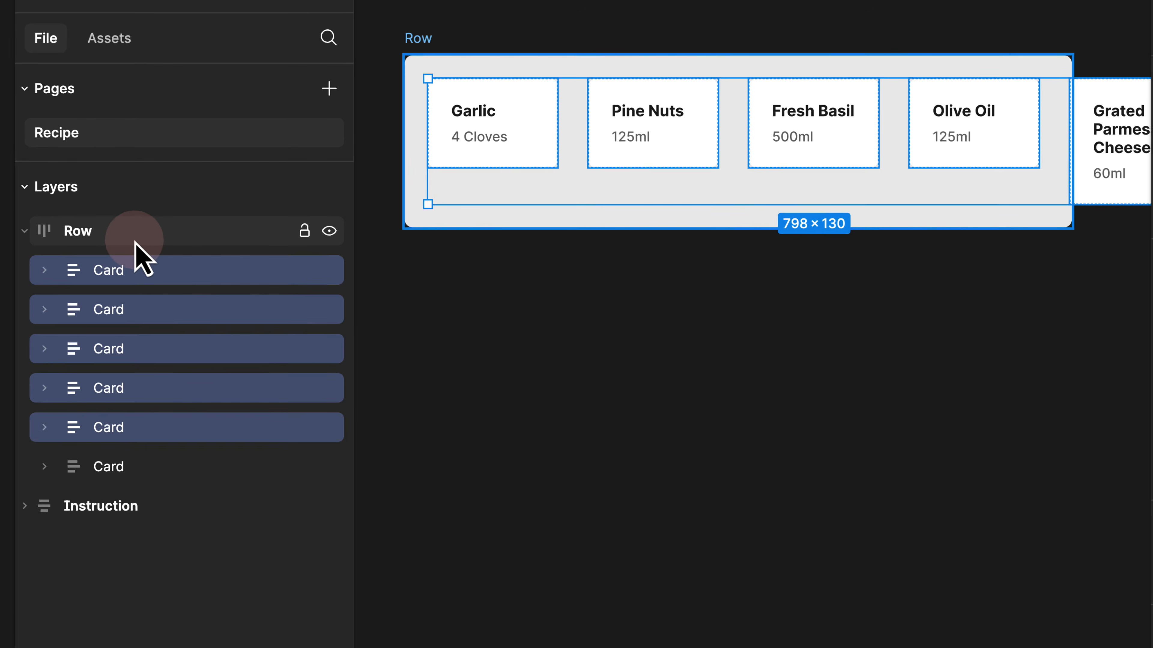
Step: Set the Row layout to wrap and give all six ingredient cards a width of 260
left_click(97, 260)
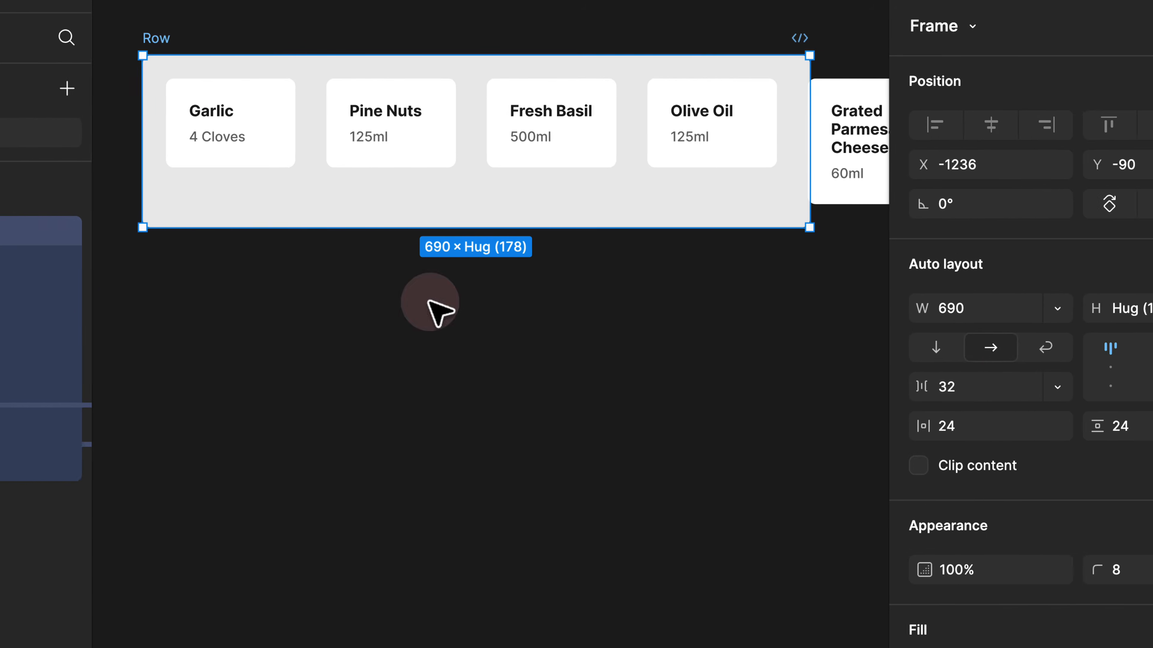
left_click(1058, 352)
left_click(73, 123)
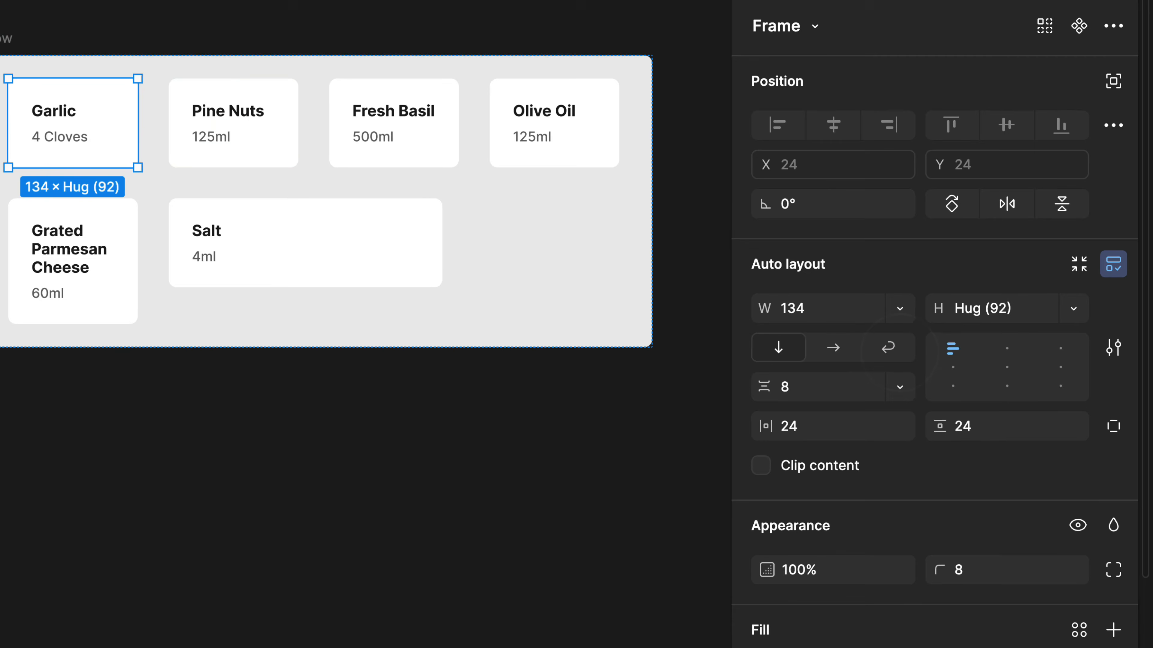
key("super+a")
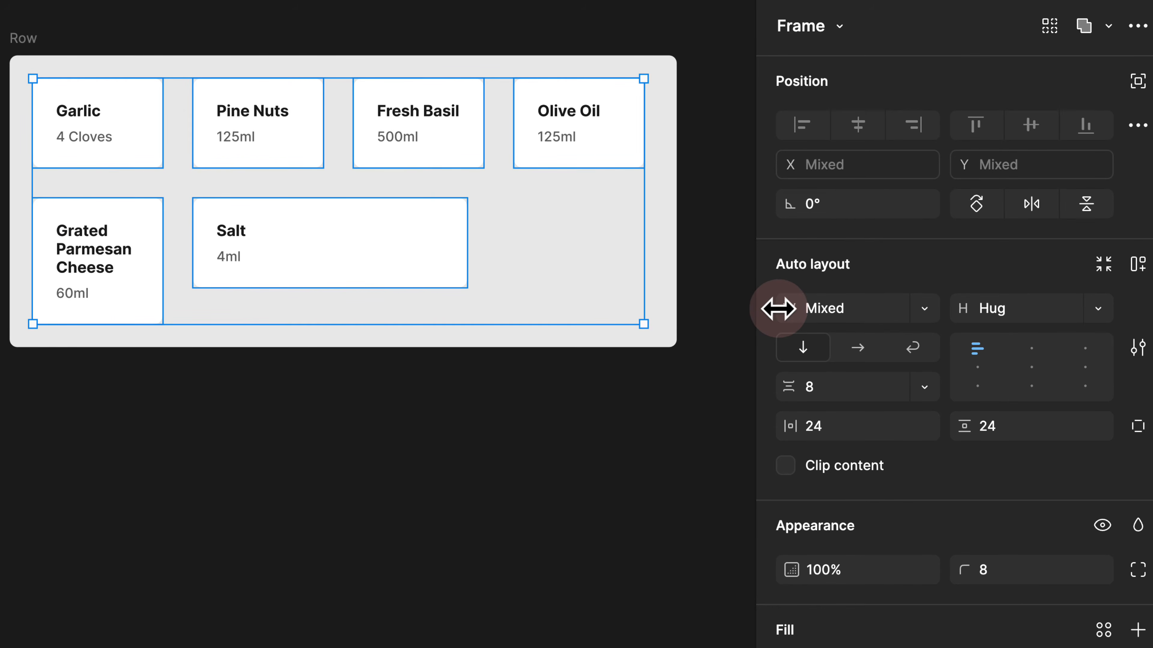
left_click_drag(779, 309, 944, 303)
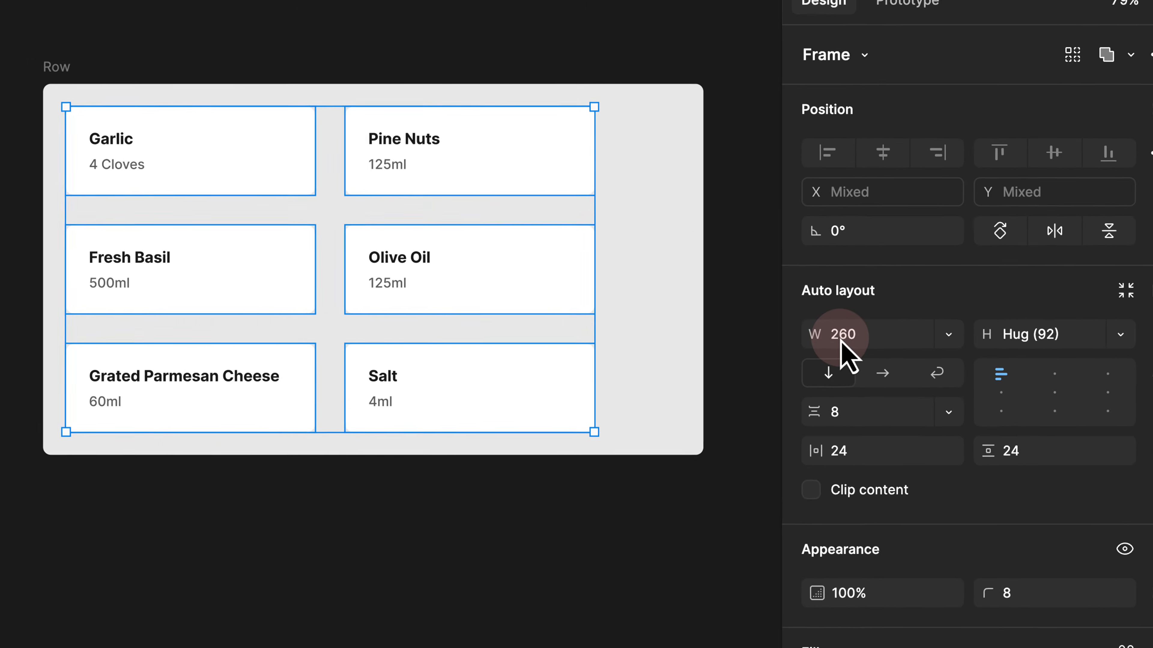
Step: Center the cards within the Row frame and enlarge the frame to about 714 wide, with extra space above and below them
key("shift+Return")
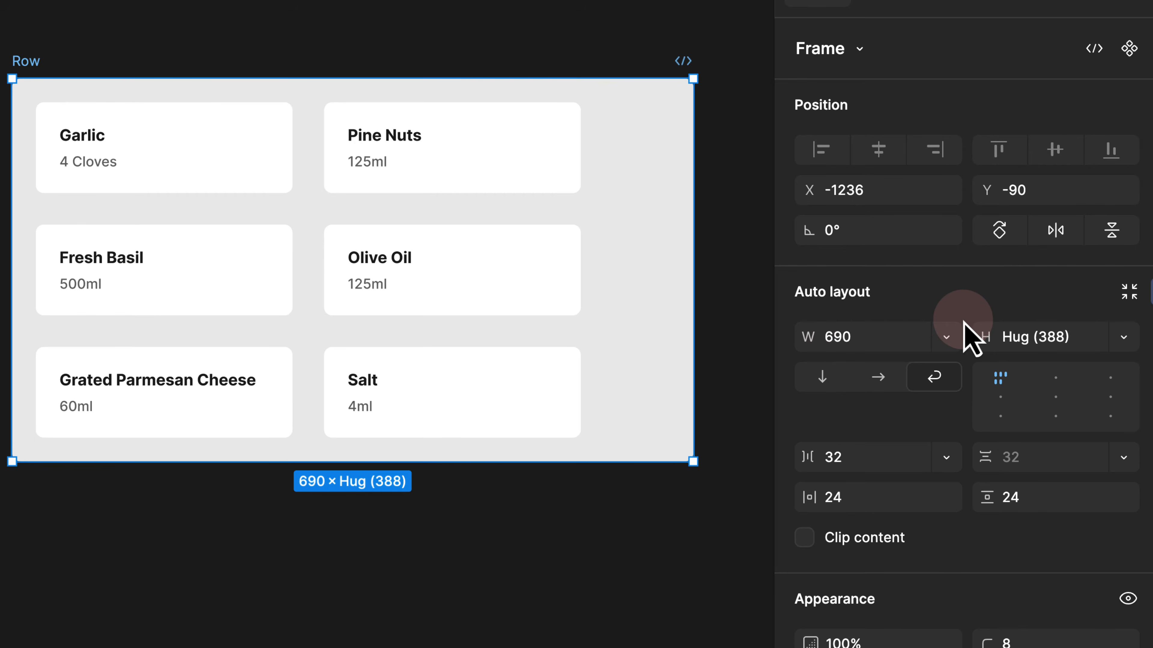
left_click(1058, 377)
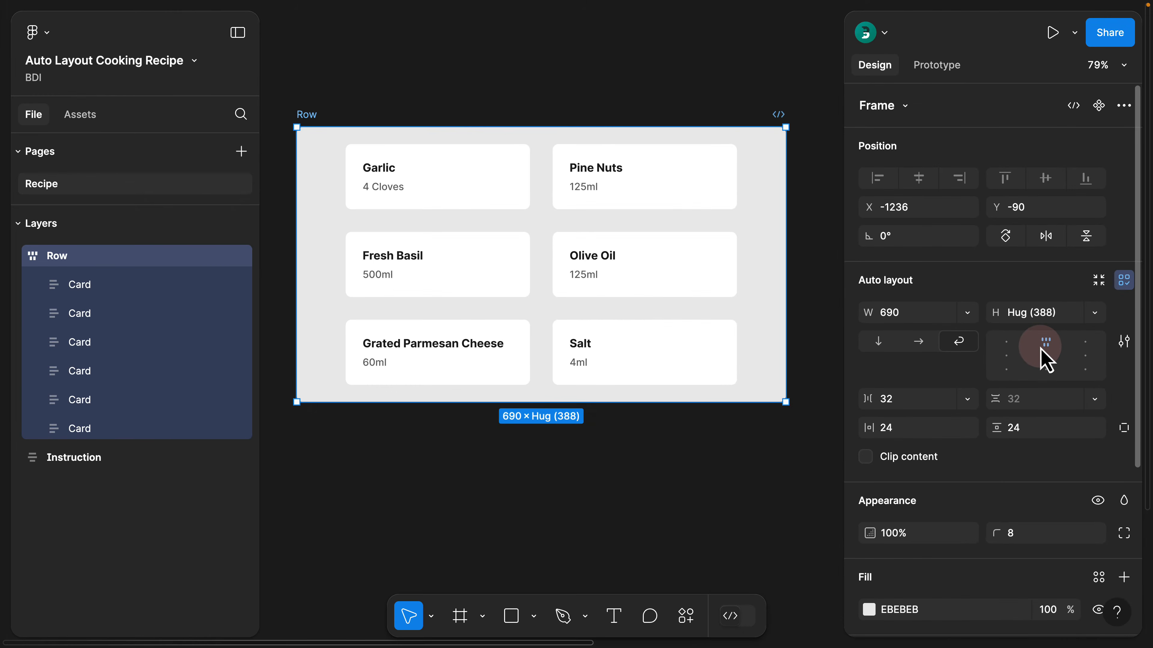
left_click(587, 82)
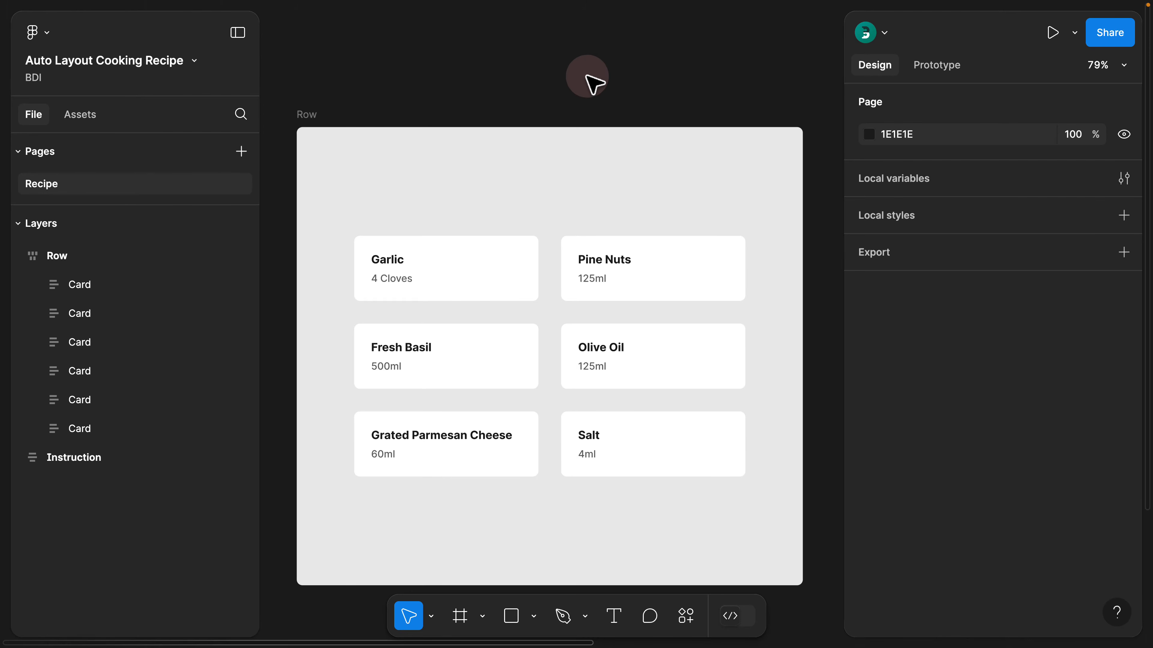
Step: Bring the "Pasta with Pesto Sauce recipe:" text and the "Combine ingredients and purée" paragraph from the Instruction frame to above Row
scroll(589, 91, "down", 5)
left_click_drag(741, 303, 427, 242)
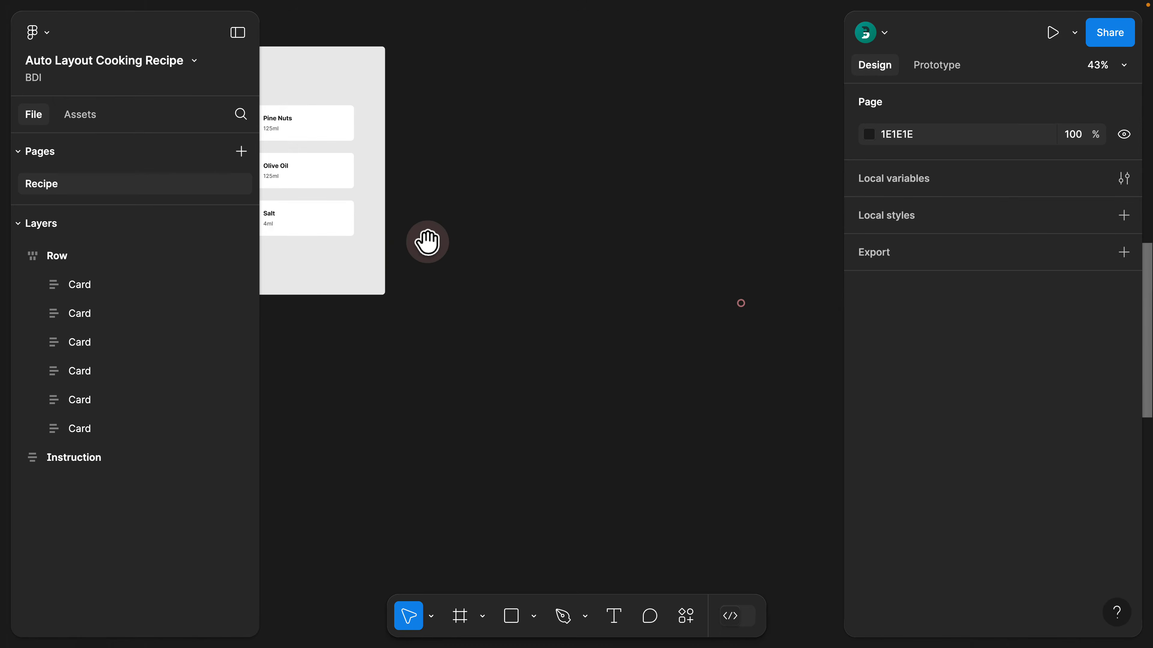
scroll(491, 245, "down", 6)
scroll(664, 280, "up", 8)
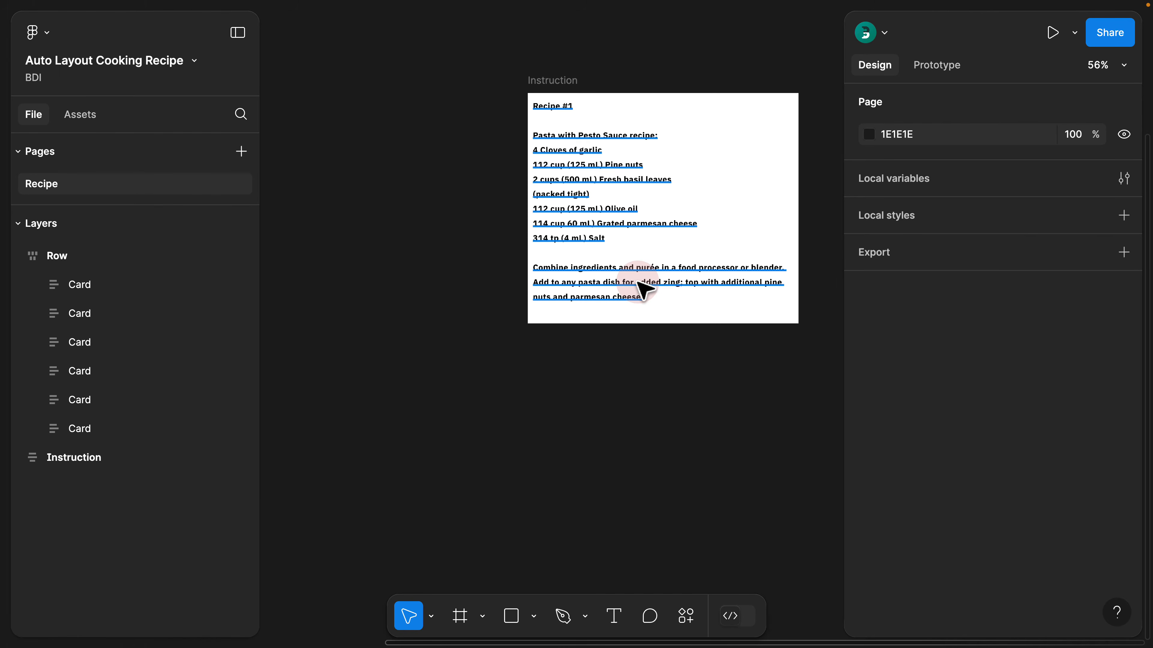
double_click(642, 288)
left_click_drag(653, 298, 508, 270)
left_click_drag(667, 135, 495, 134)
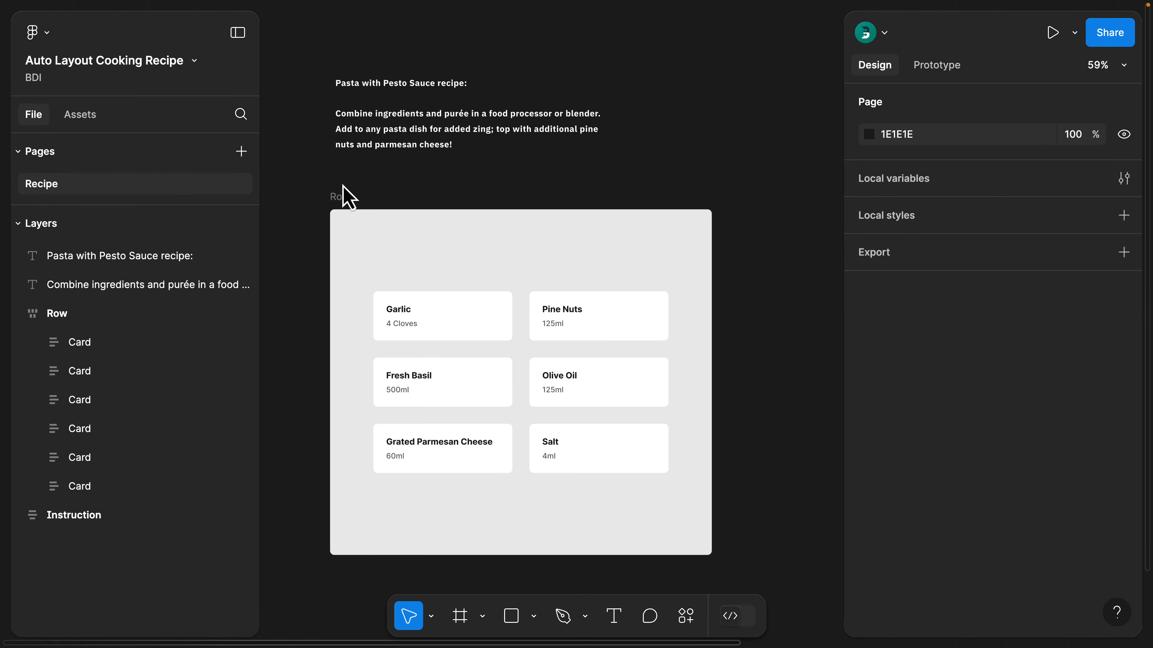
Step: Position the two recipe texts above Row, aligned with its left edge, the paragraph over the title with a 32 px gap
mouse_move(345, 196)
left_mouse_down()
mouse_move(416, 130)
mouse_move(466, 271)
left_mouse_up()
left_click_drag(460, 264, 460, 265)
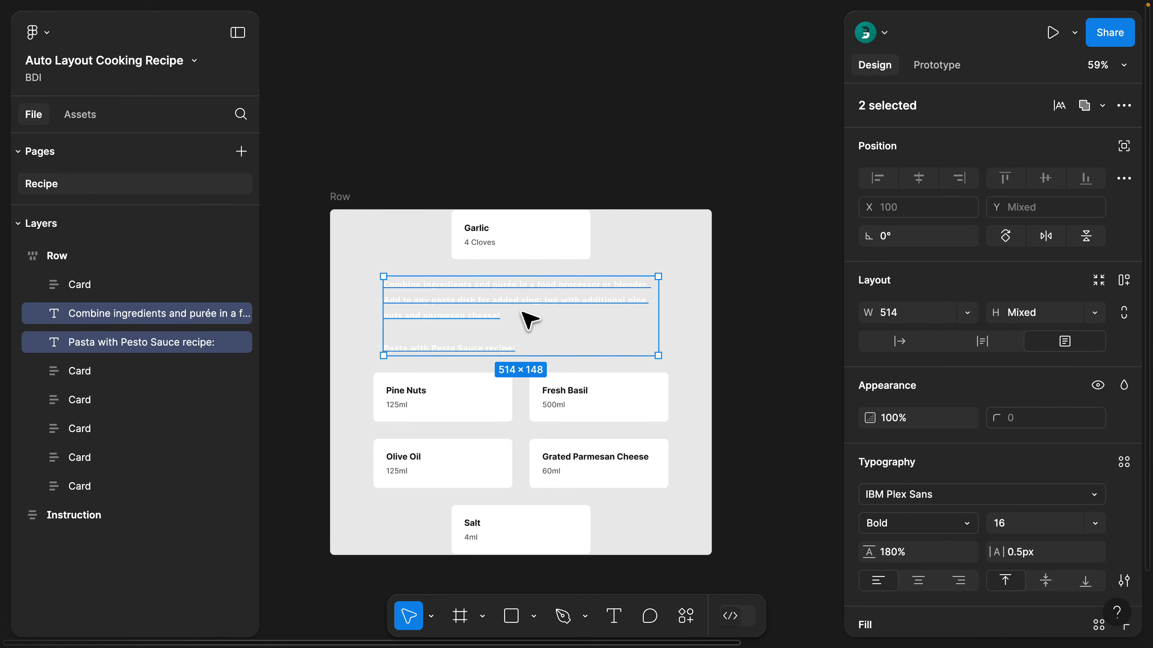
left_click_drag(478, 306, 426, 119)
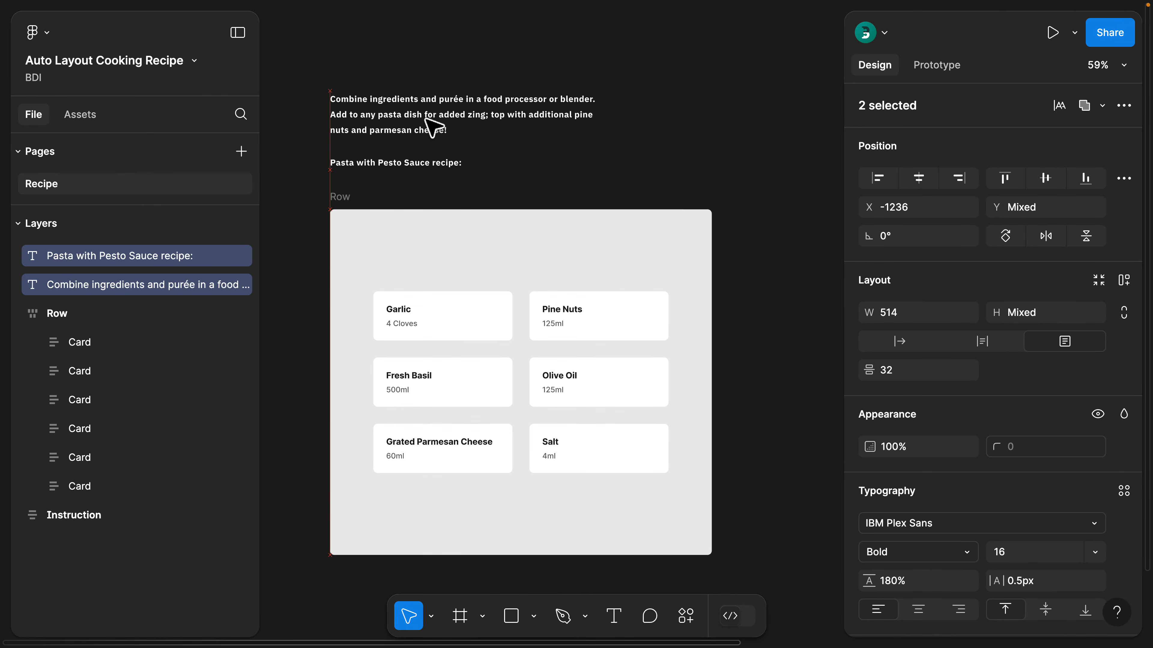
Step: Wrap the two recipe texts and Row together in a vertical auto layout frame and name it Col
left_click_drag(304, 69, 769, 587)
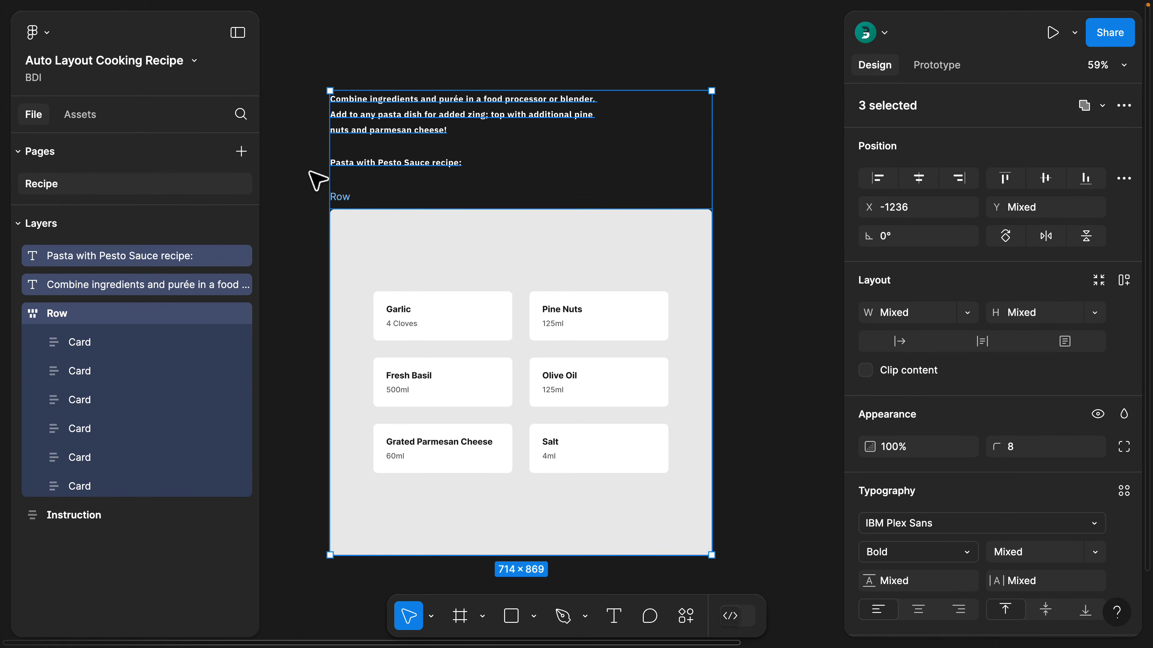
key("shift+a")
double_click(78, 259)
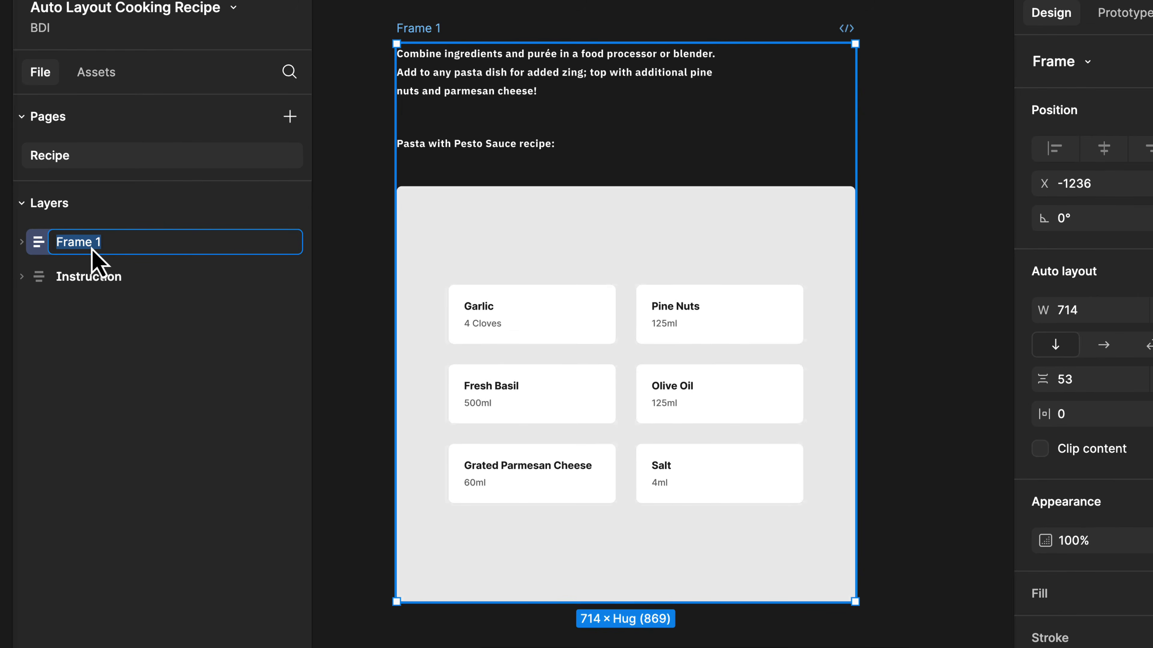
type("Col")
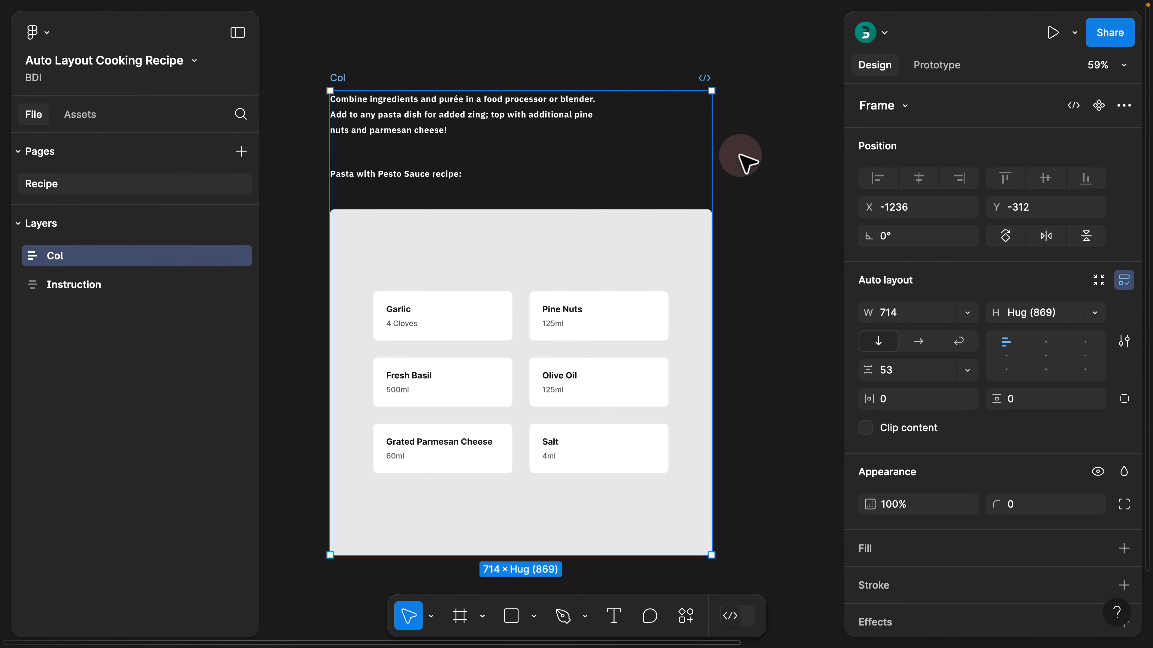
Step: Copy the Row frame's properties and apply them to the Col frame
left_click(405, 265)
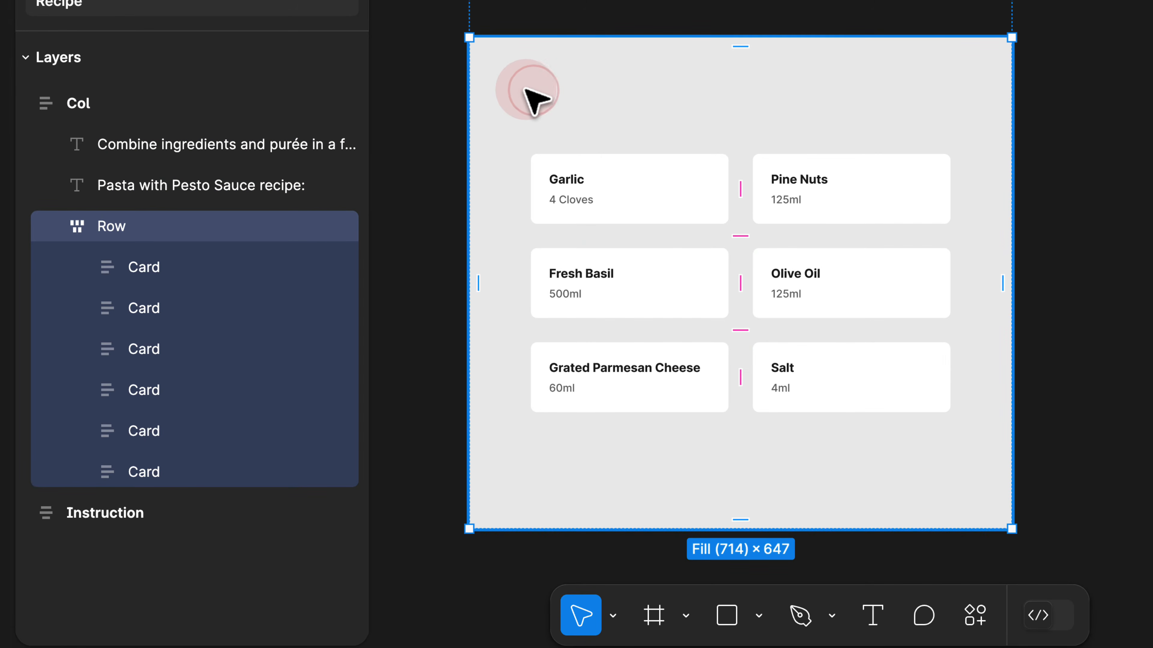
left_click(492, 30)
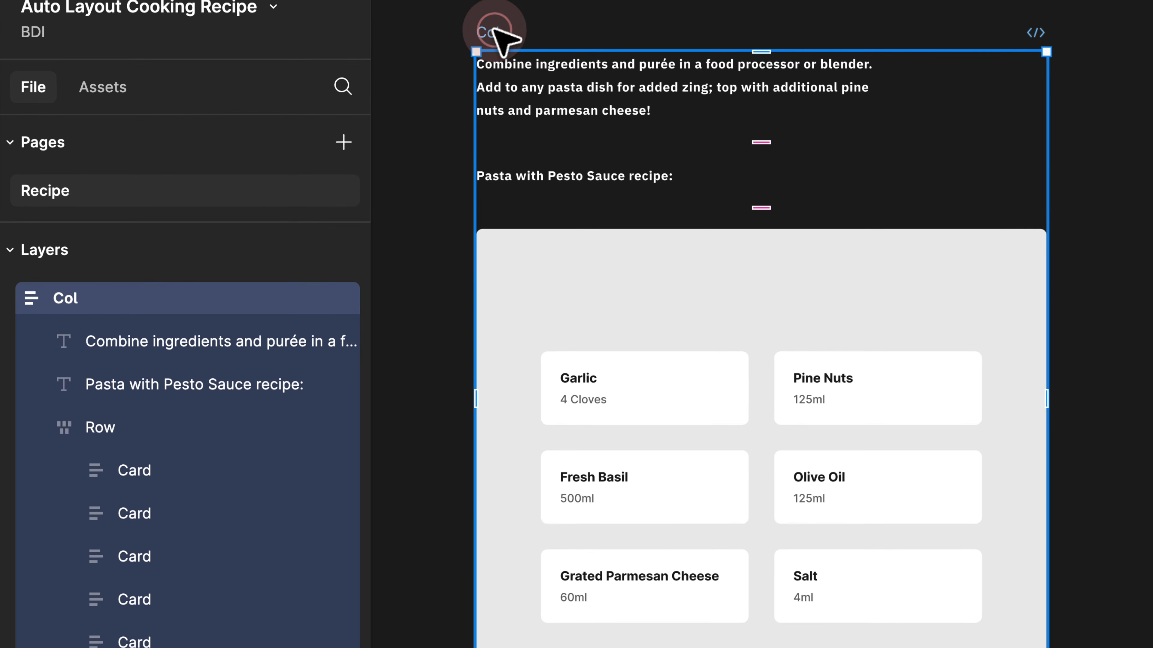
left_click(590, 276)
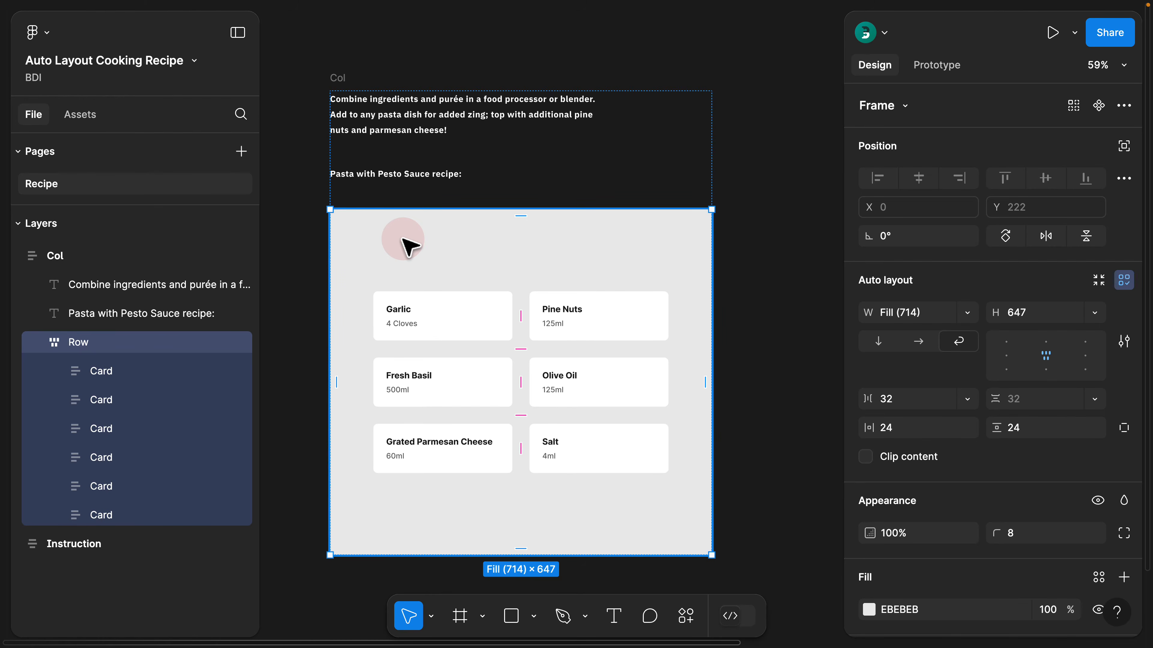
key("alt+super+c")
left_click(336, 77)
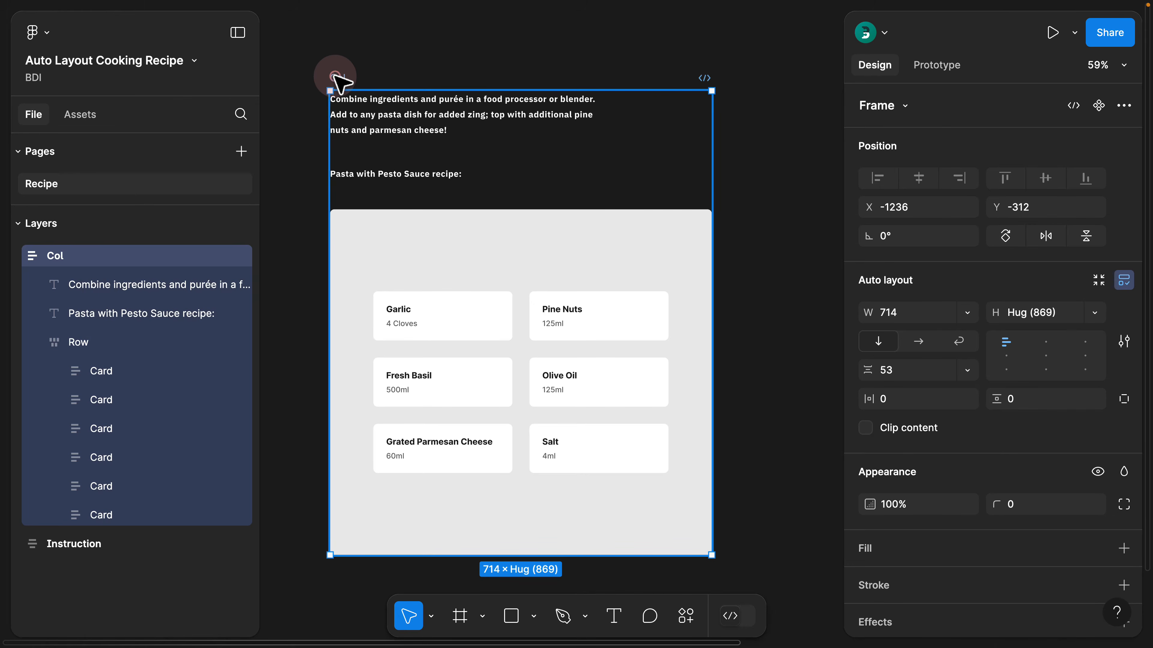
key("alt+super+v")
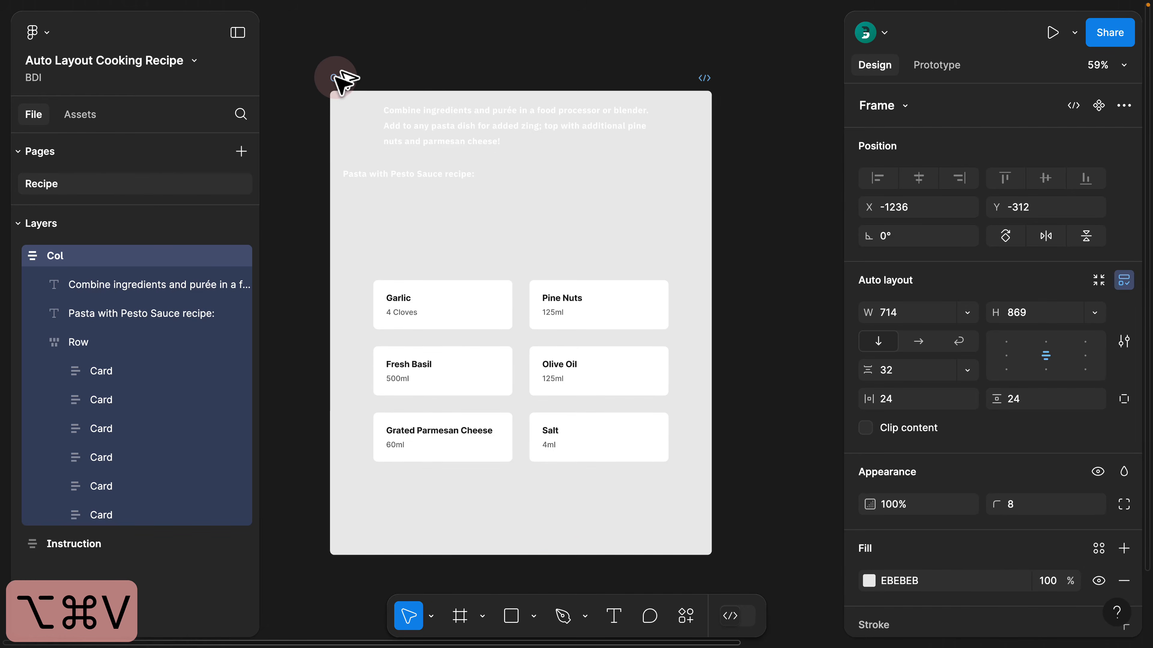
Step: Set all of the Row frame's padding to 0
left_click(107, 343)
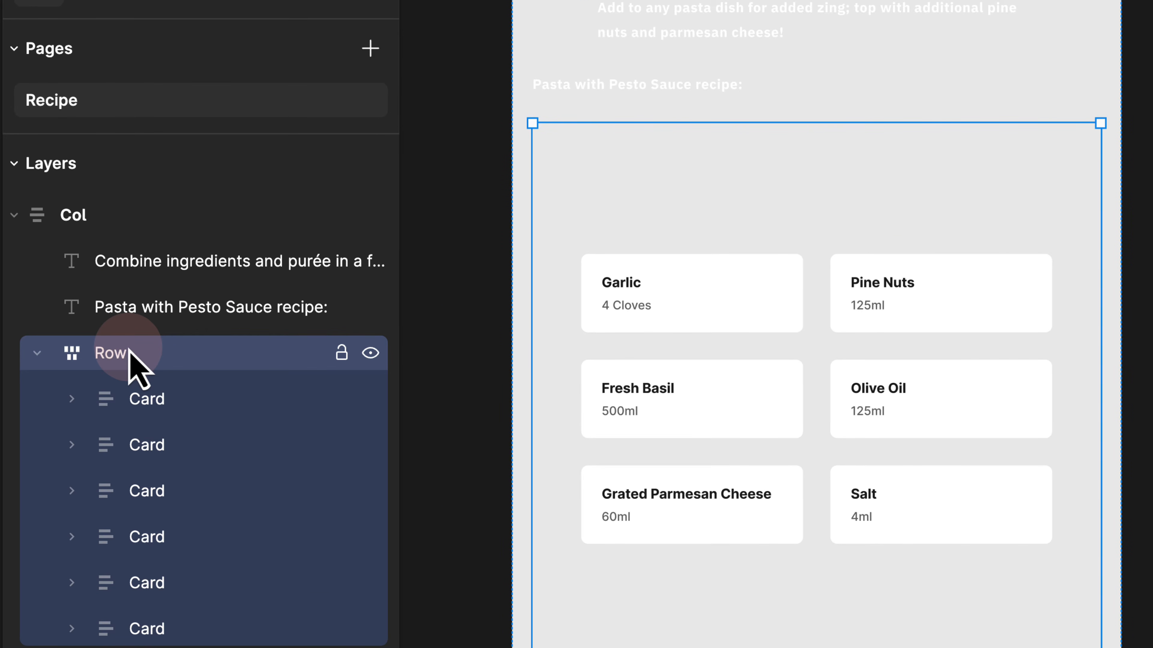
left_click(105, 216)
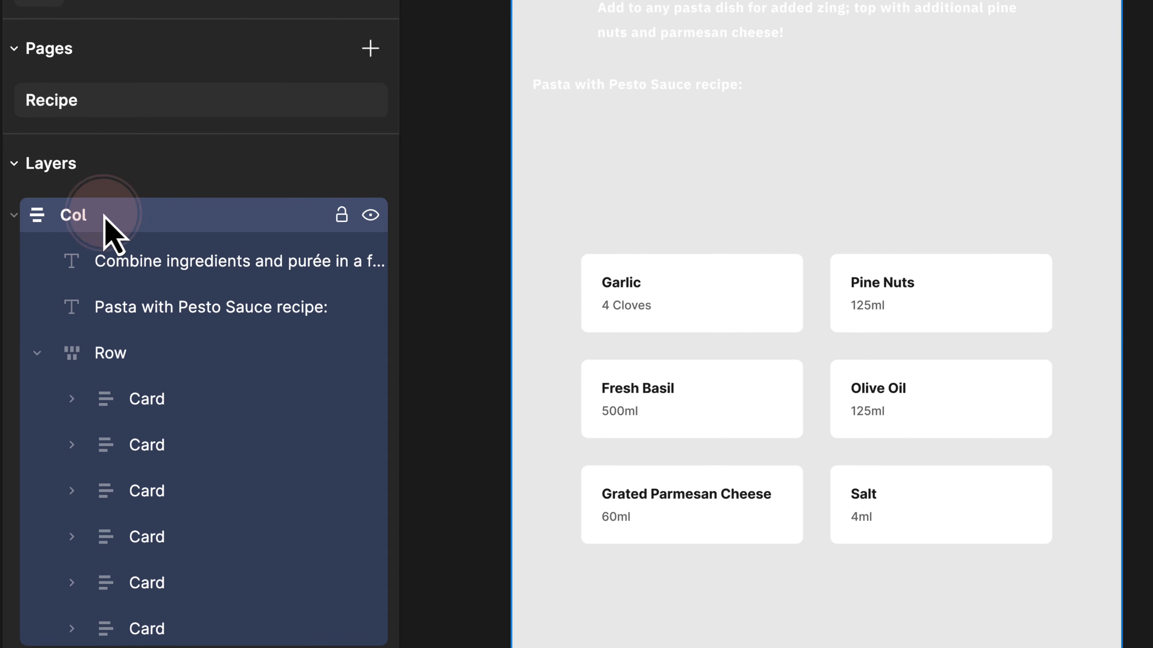
left_click(128, 353)
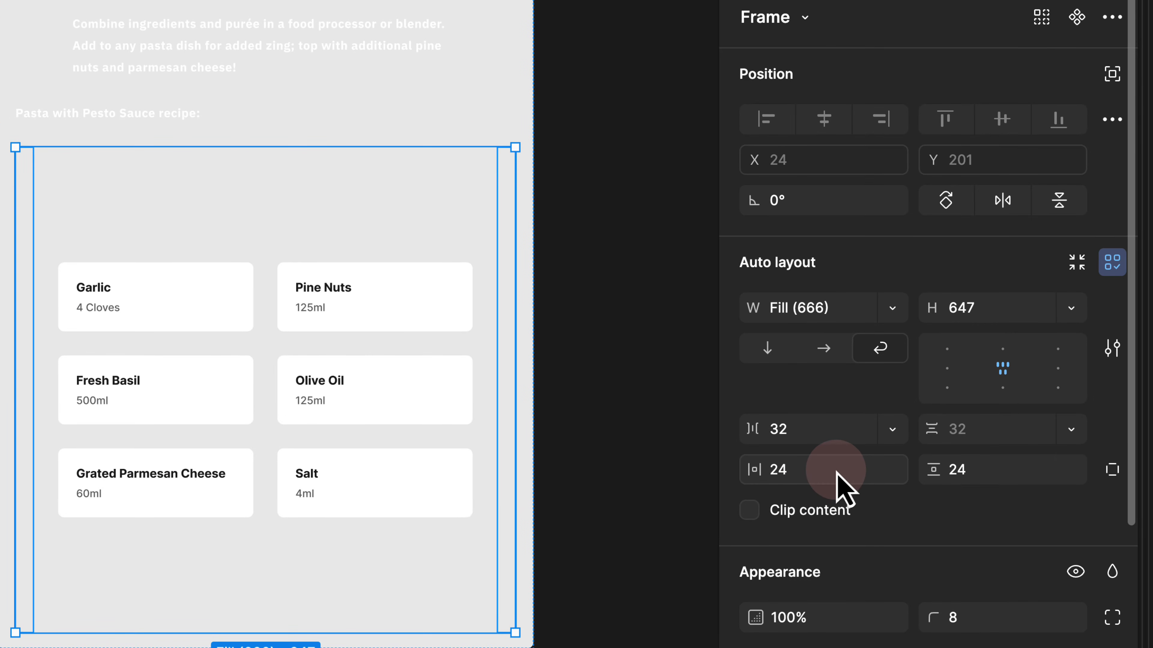
left_click(836, 472, "super")
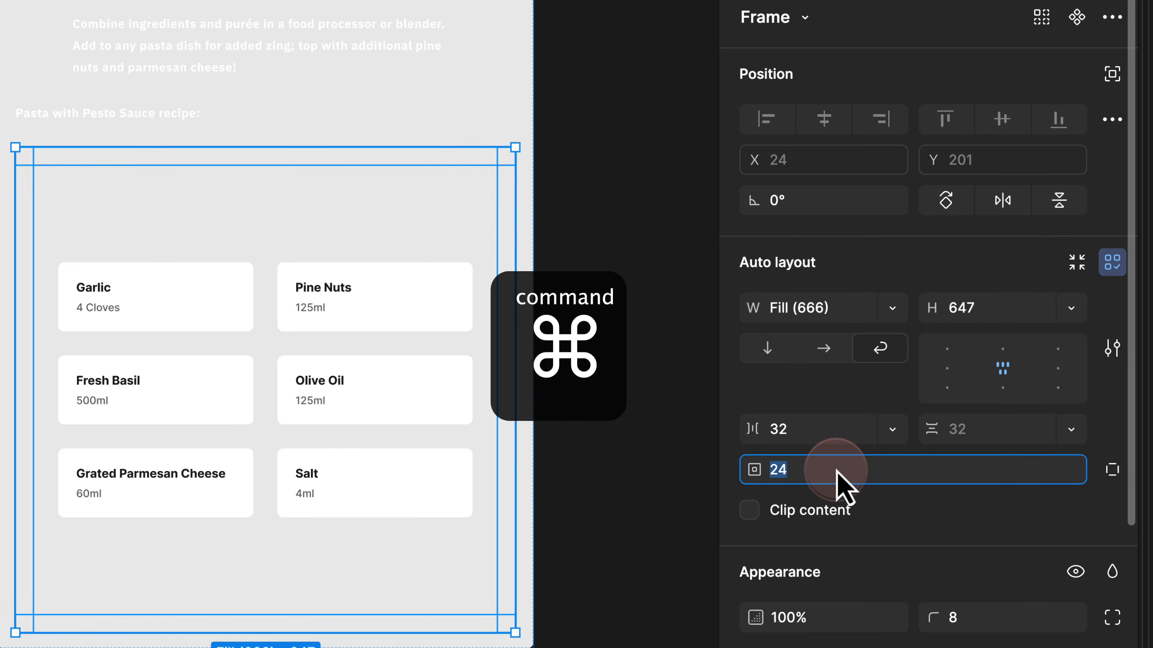
type("0")
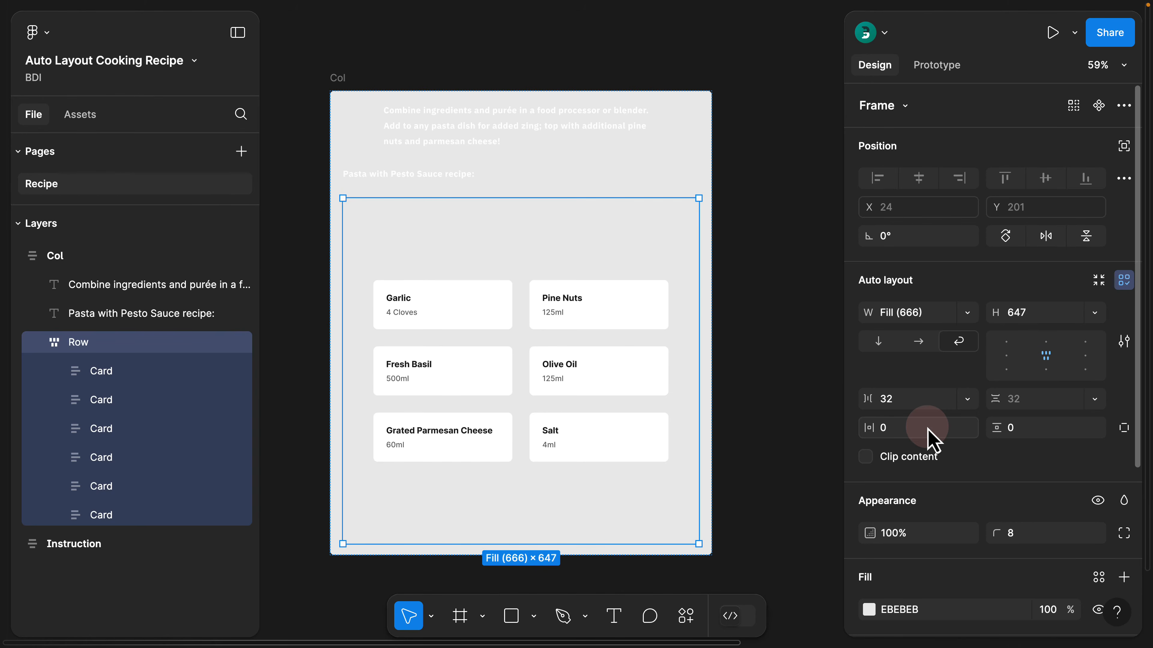
Step: Copy the "Garlic" title's text properties and apply them to both recipe texts at the start of Col
left_click(341, 256)
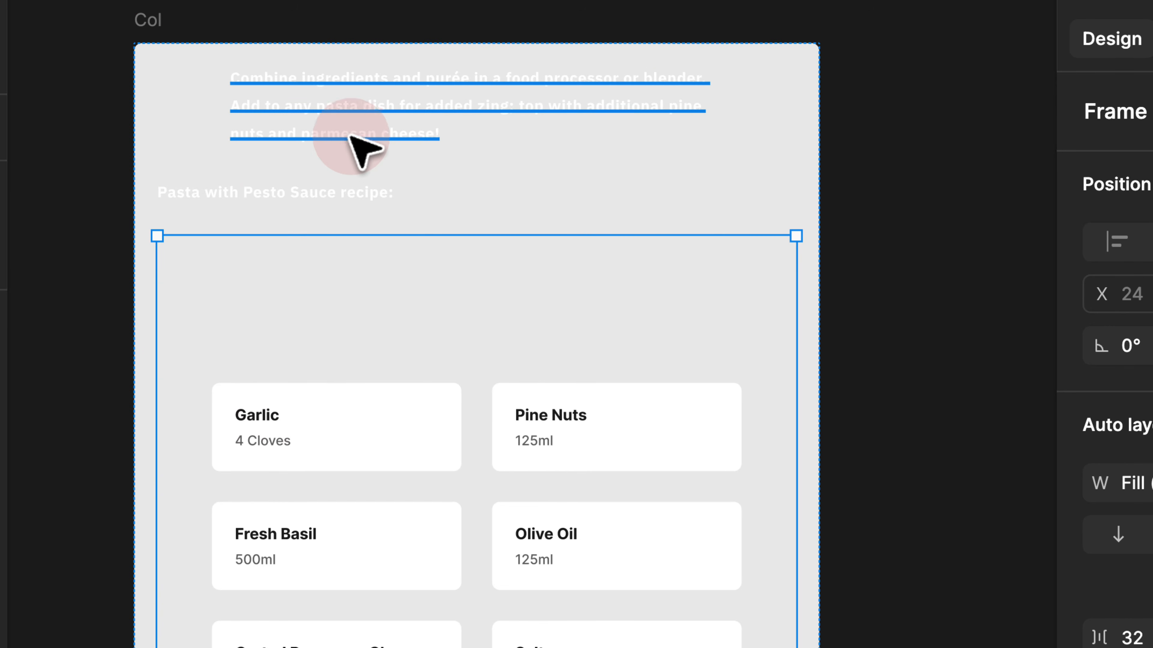
left_click(257, 414, "super")
key("alt+super+c")
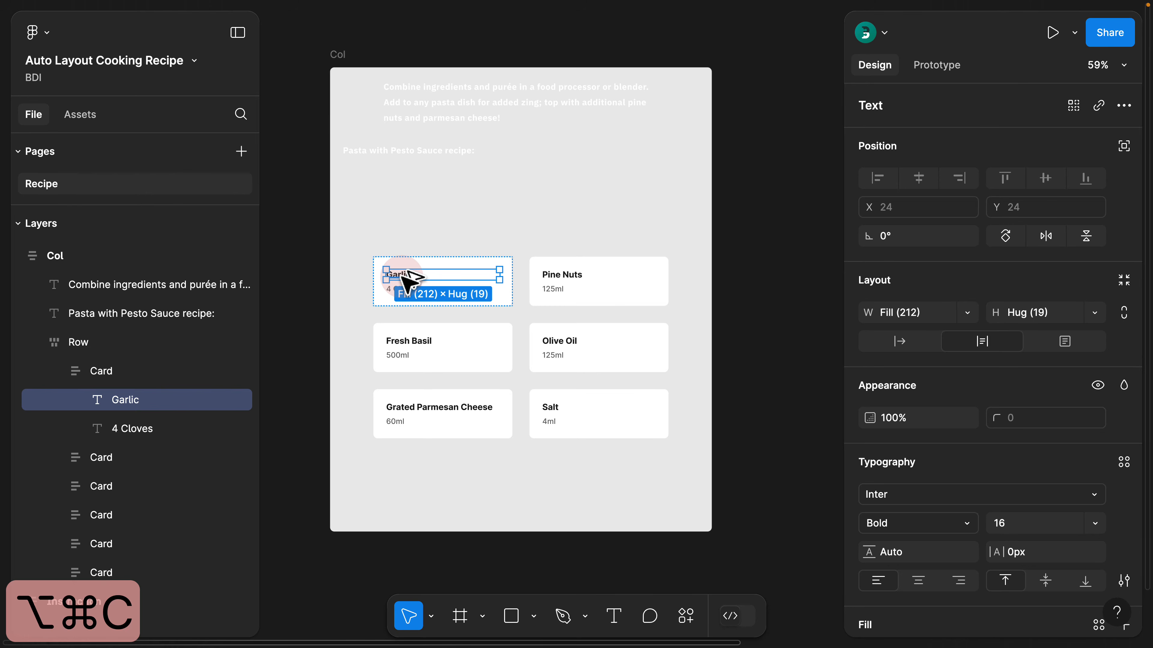
left_click(137, 313)
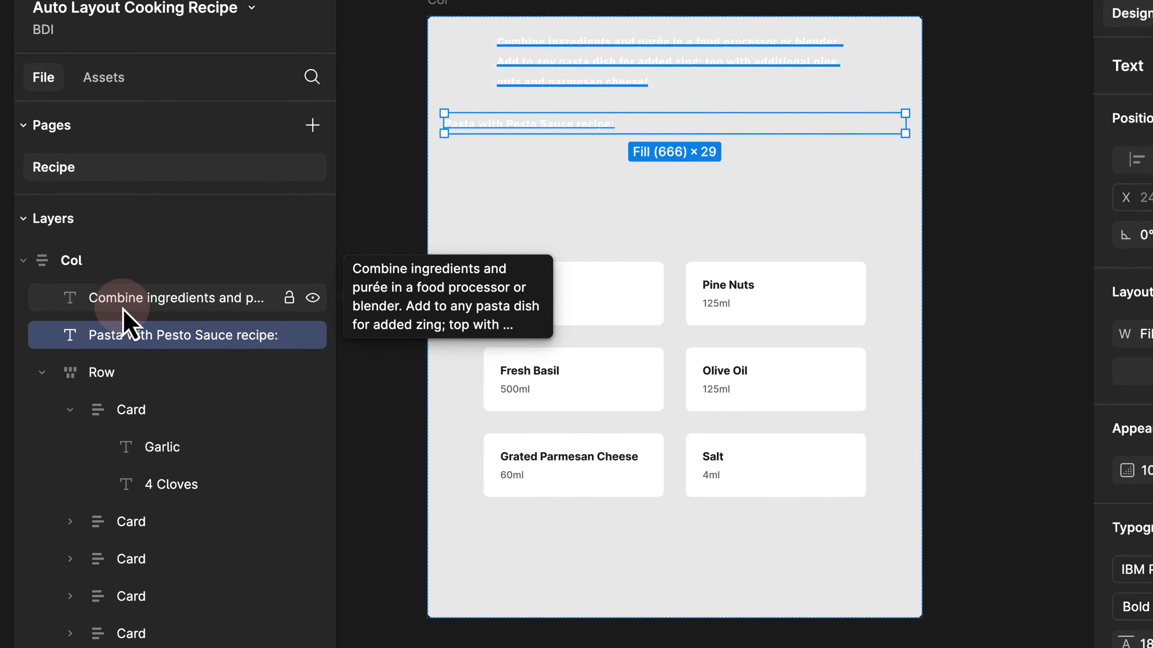
left_click(94, 287, "shift")
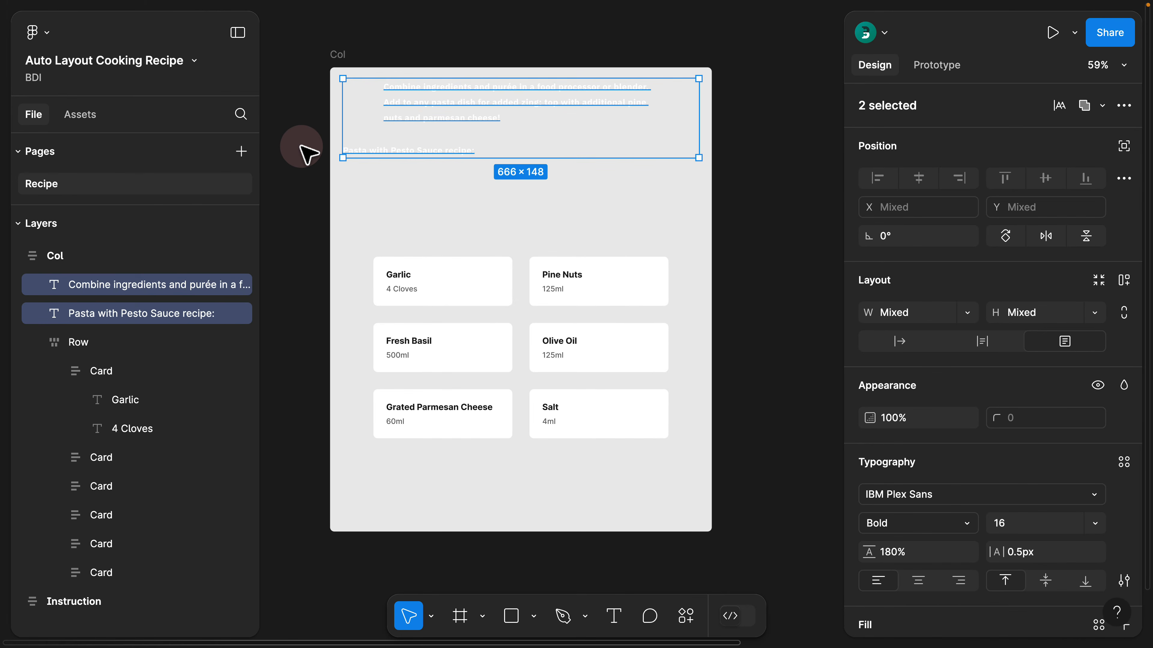
key("alt+super+v")
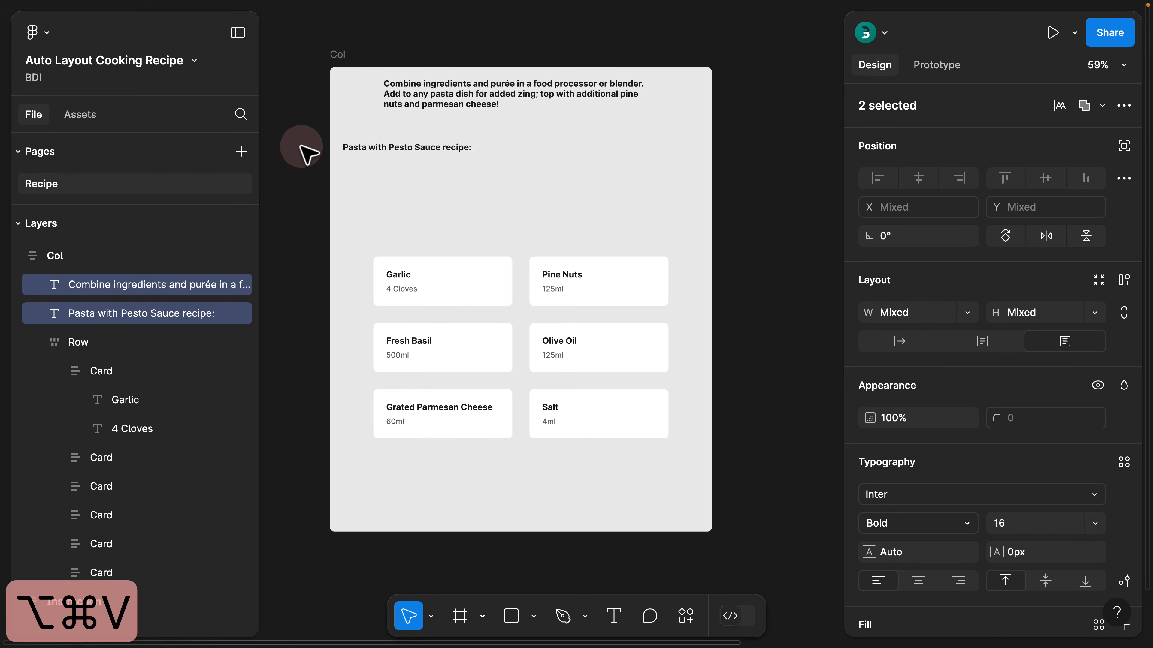
Step: Wrap the "Combine ingredients and purée" paragraph and the "Pasta with Pesto Sauce recipe:" title in an auto layout frame named Card
left_click(480, 285)
left_click(486, 285)
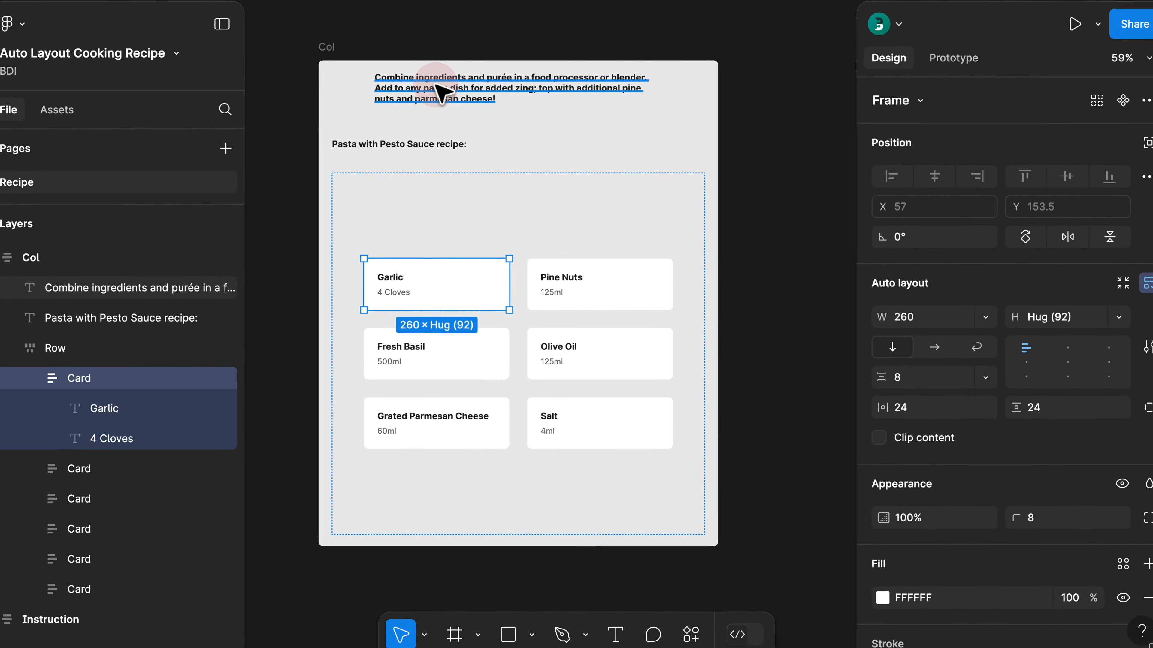
left_click(402, 52)
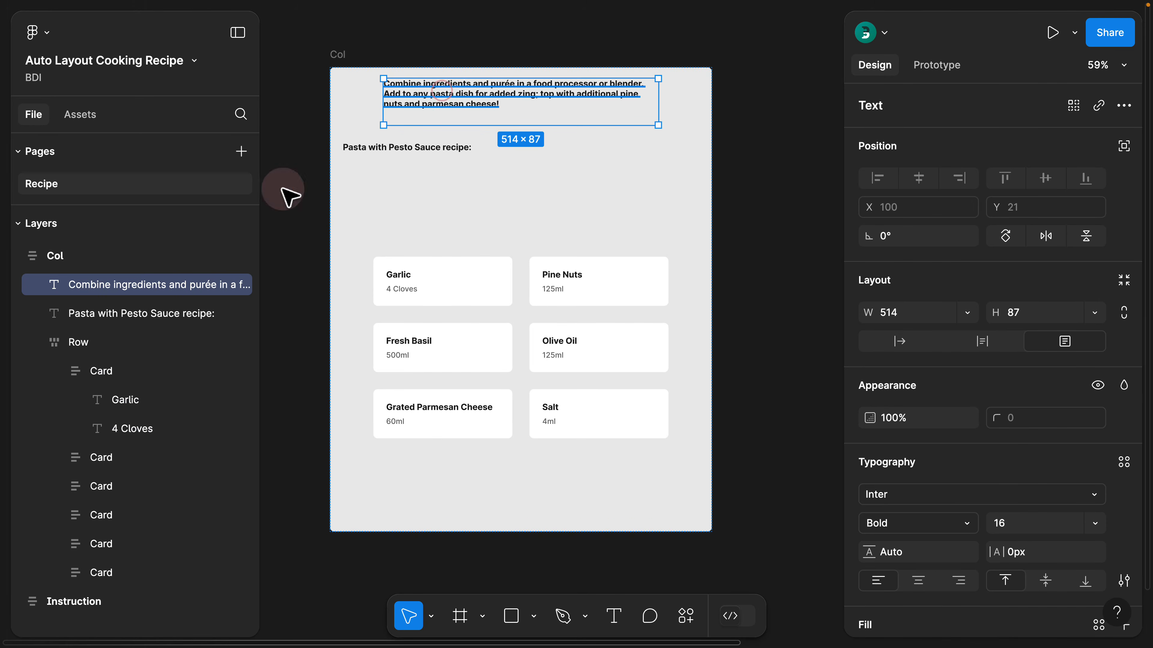
left_click(148, 314, "shift")
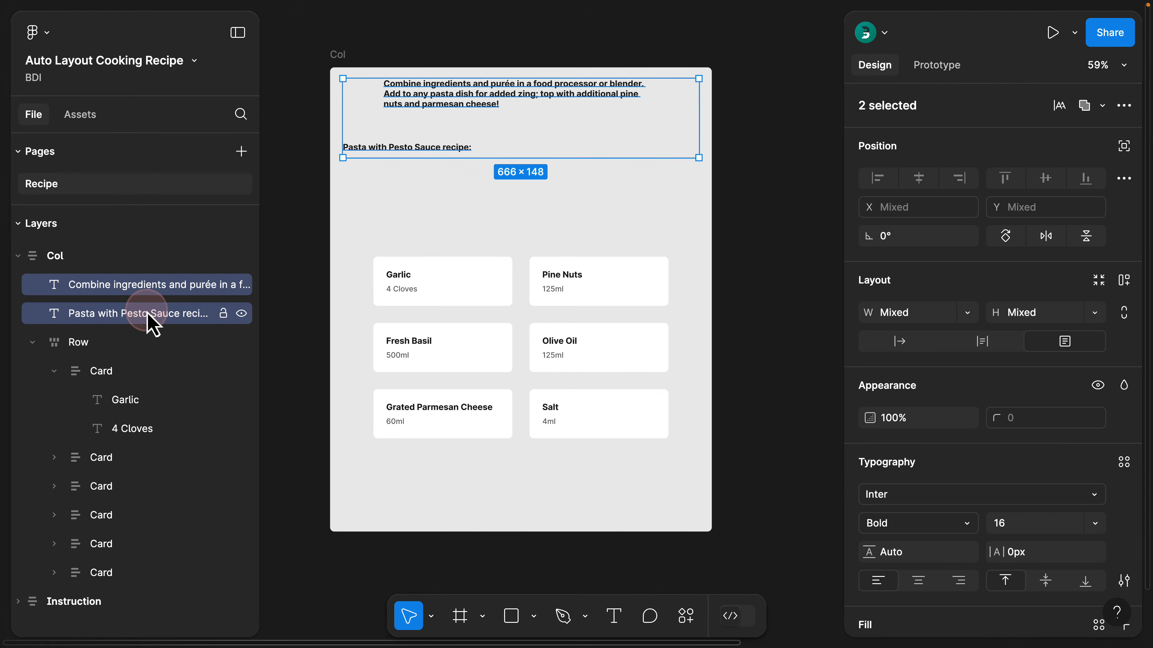
key("shift+a")
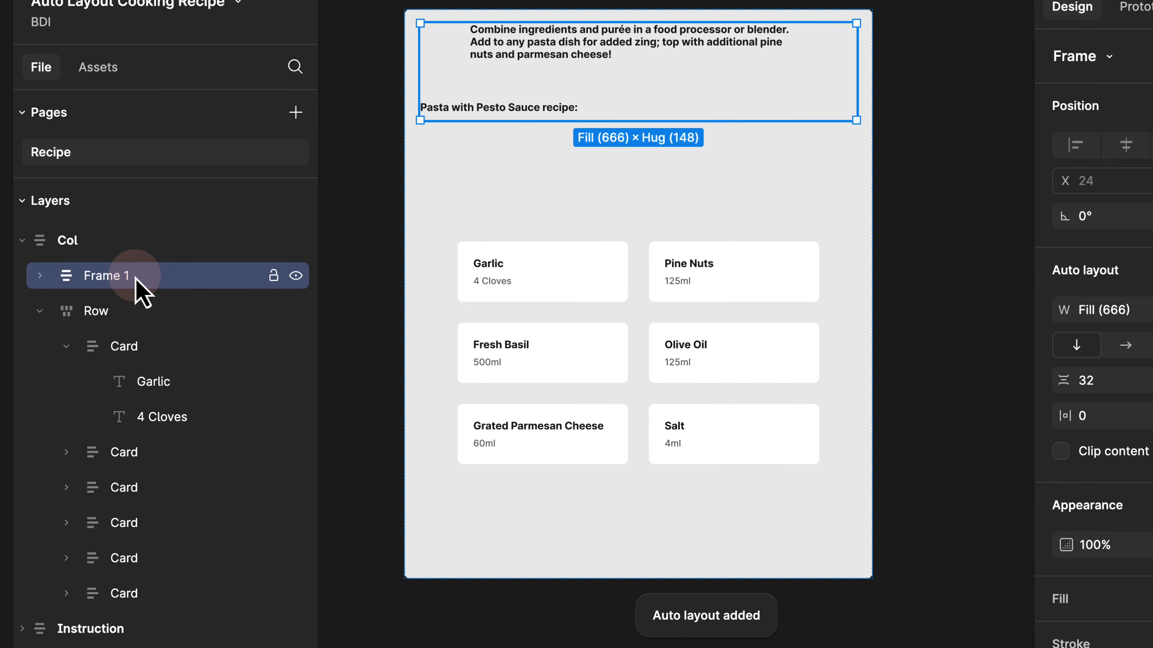
double_click(110, 286)
type("card")
Step: Copy the Garlic card's properties and apply them to the new Card around the recipe texts
left_click(540, 291)
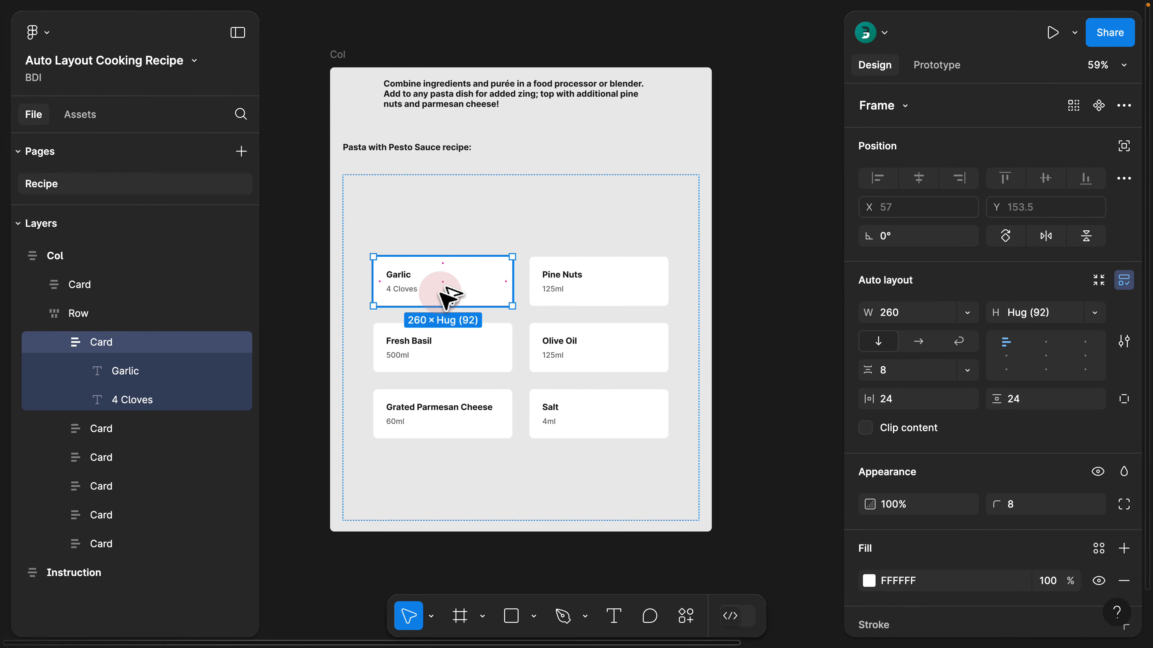
key("alt+super+c")
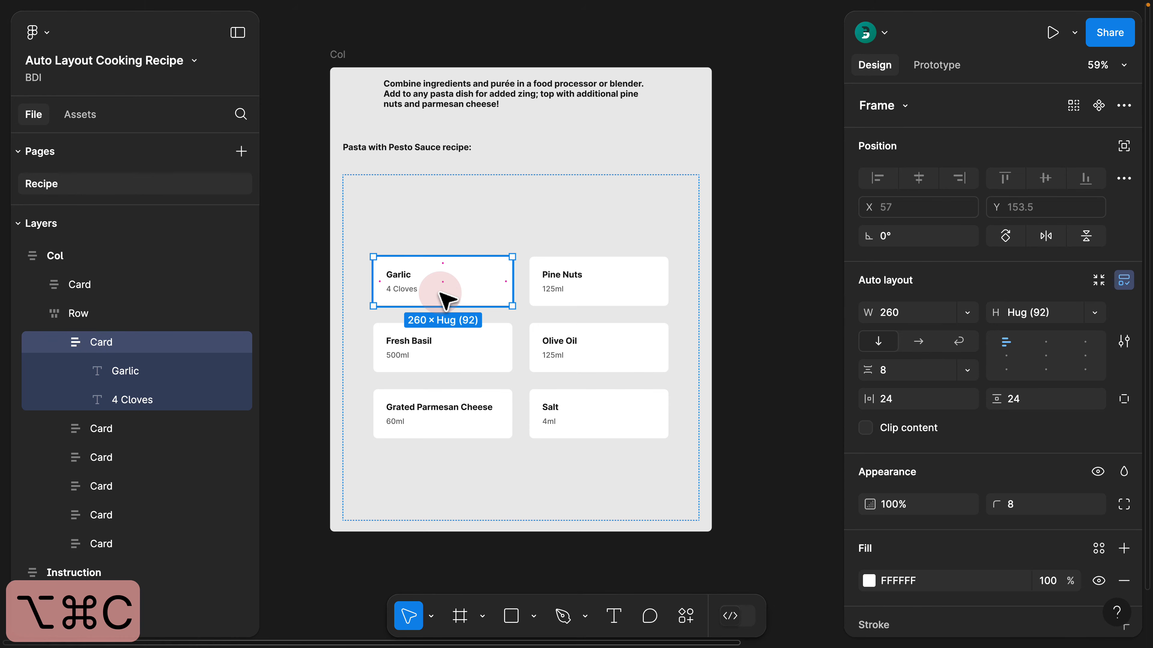
left_click(436, 113)
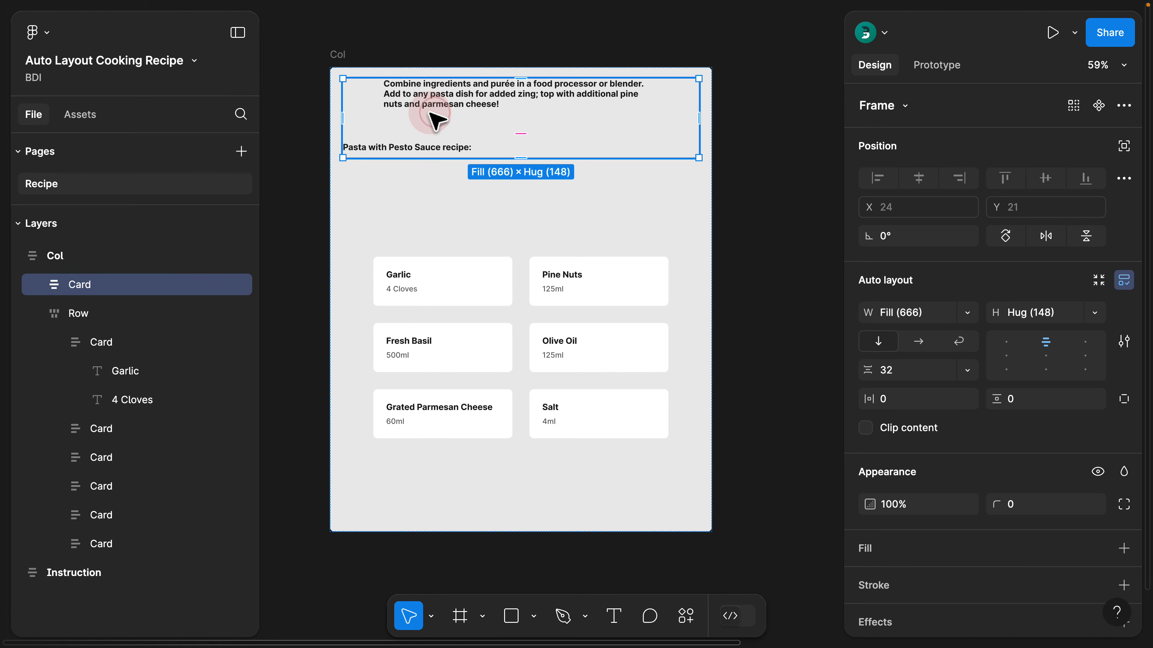
key("alt+super+v")
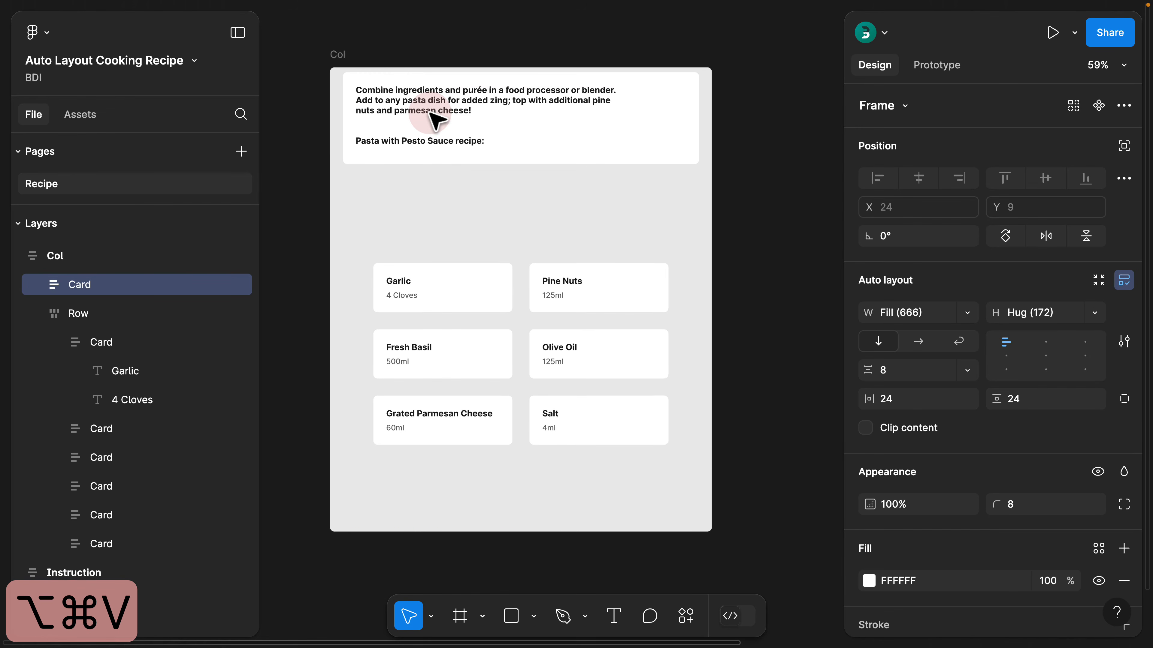
Step: Copy the "4 Cloves" text properties and apply them to the "Combine ingredients and purée" paragraph
left_click(403, 297, "super")
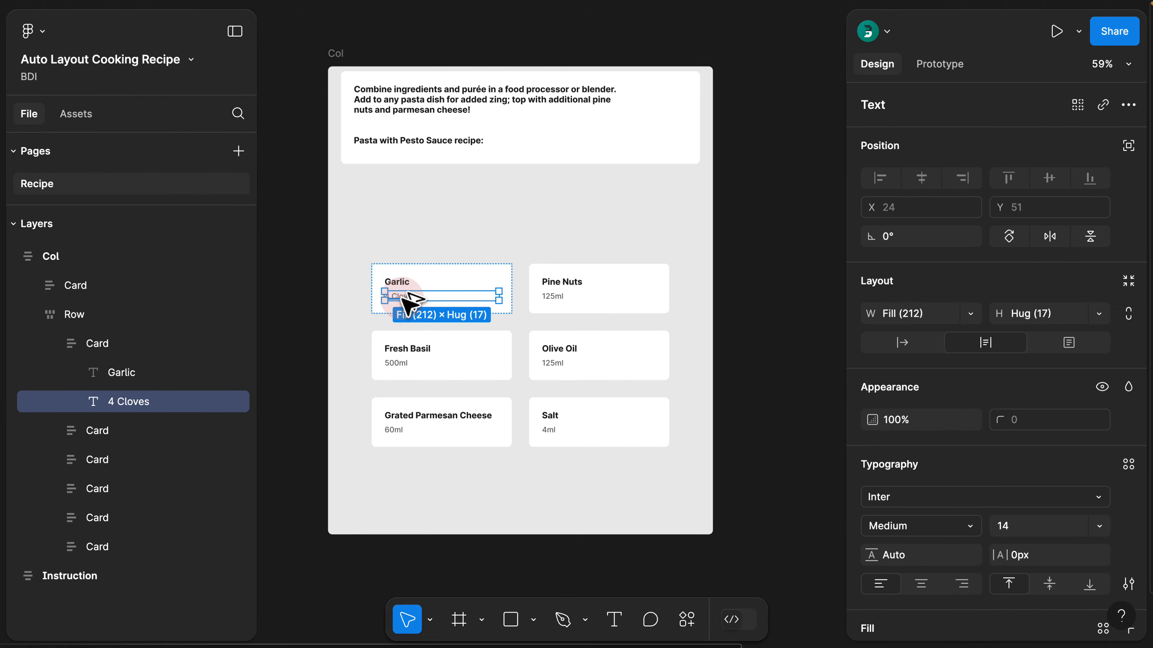
key("alt+super+c")
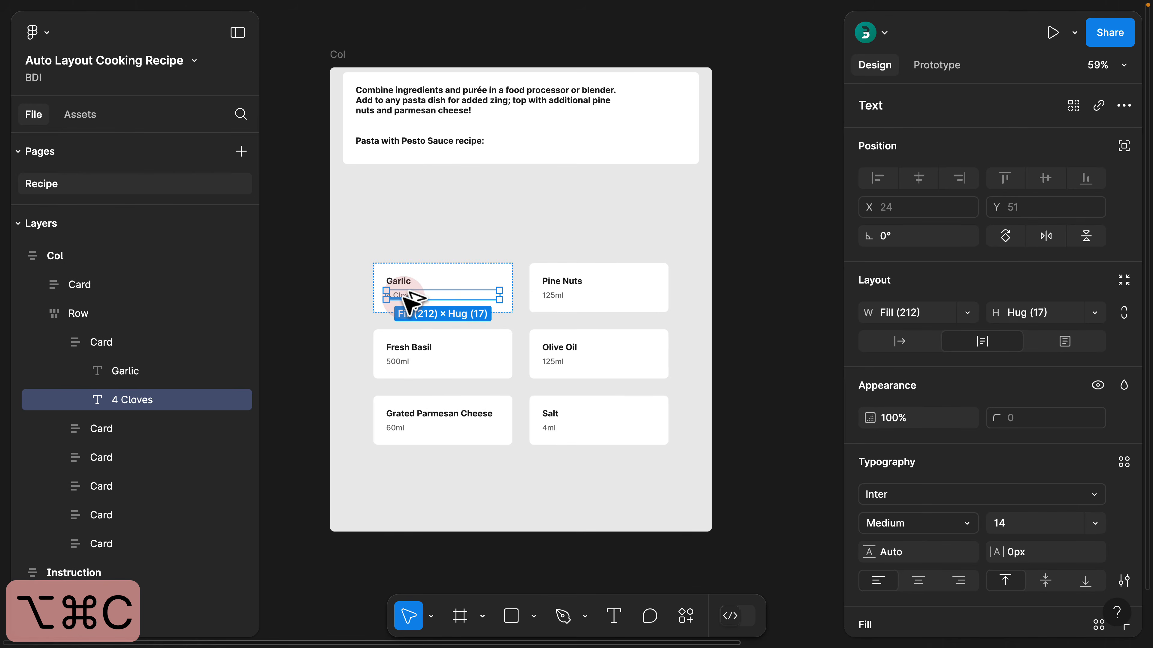
left_click(454, 96, "super")
key("alt+super+v")
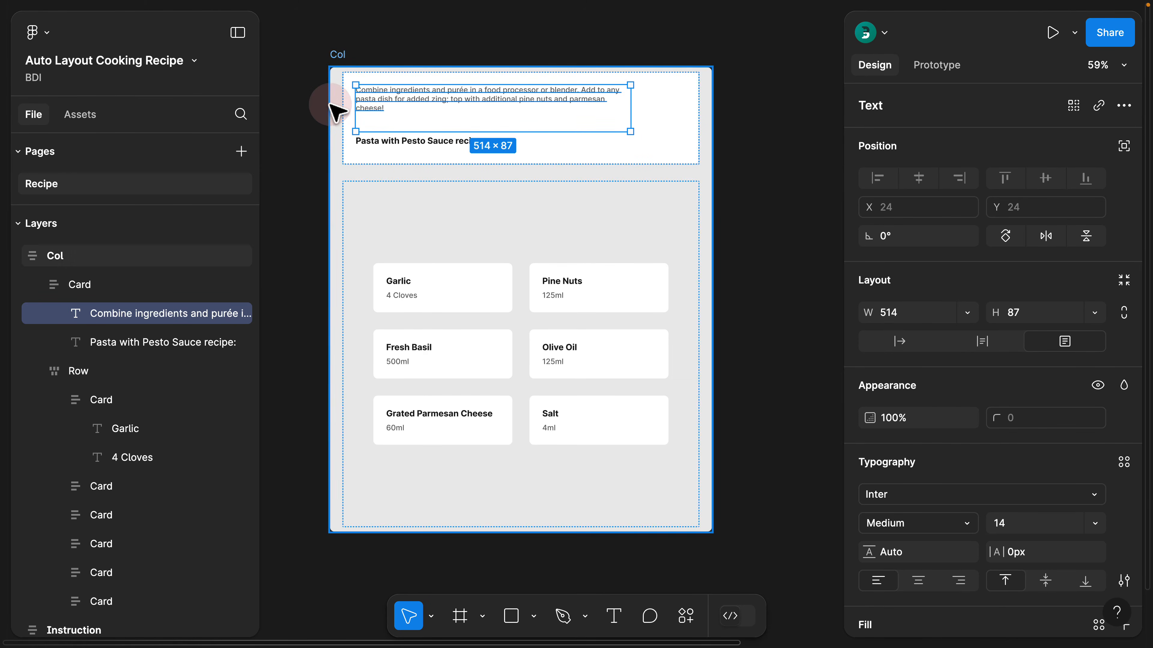
left_click(320, 112)
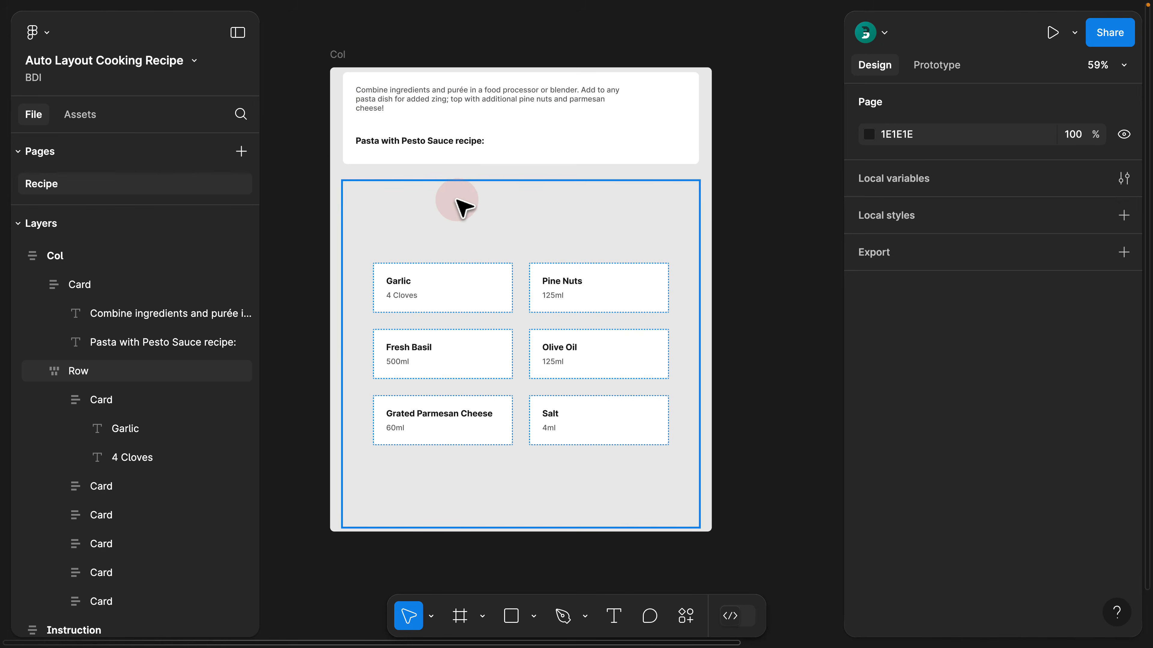
Step: Move the "Pasta with Pesto Sauce recipe:" title above the paragraph inside its Card
left_click(386, 147)
left_click(385, 147)
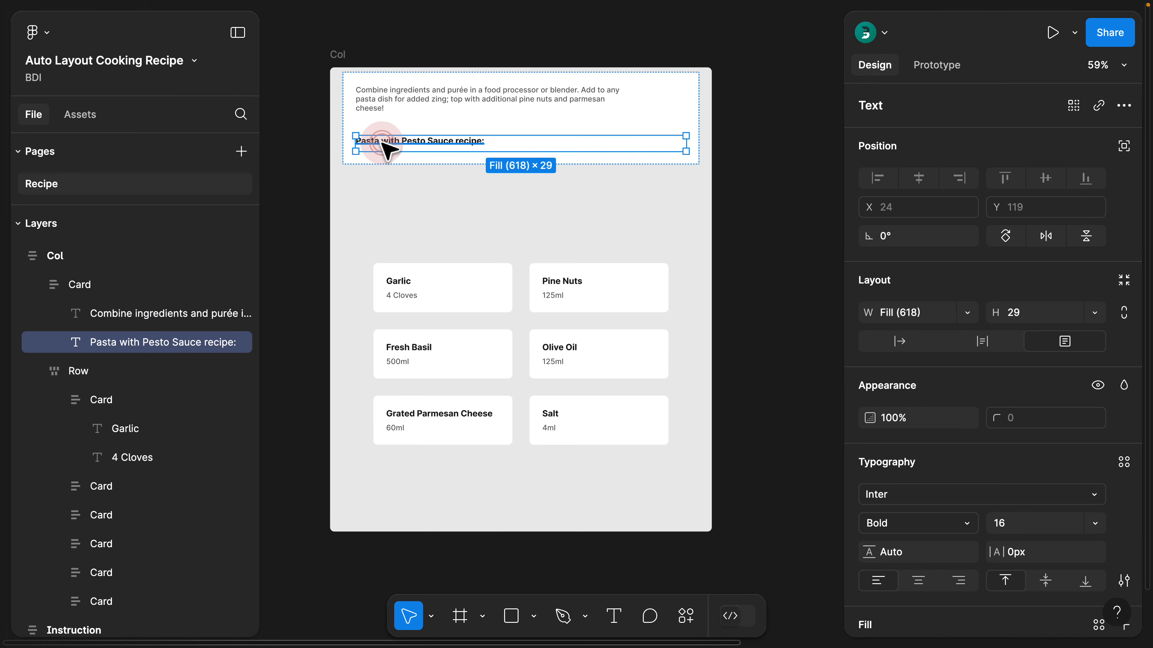
key("Up")
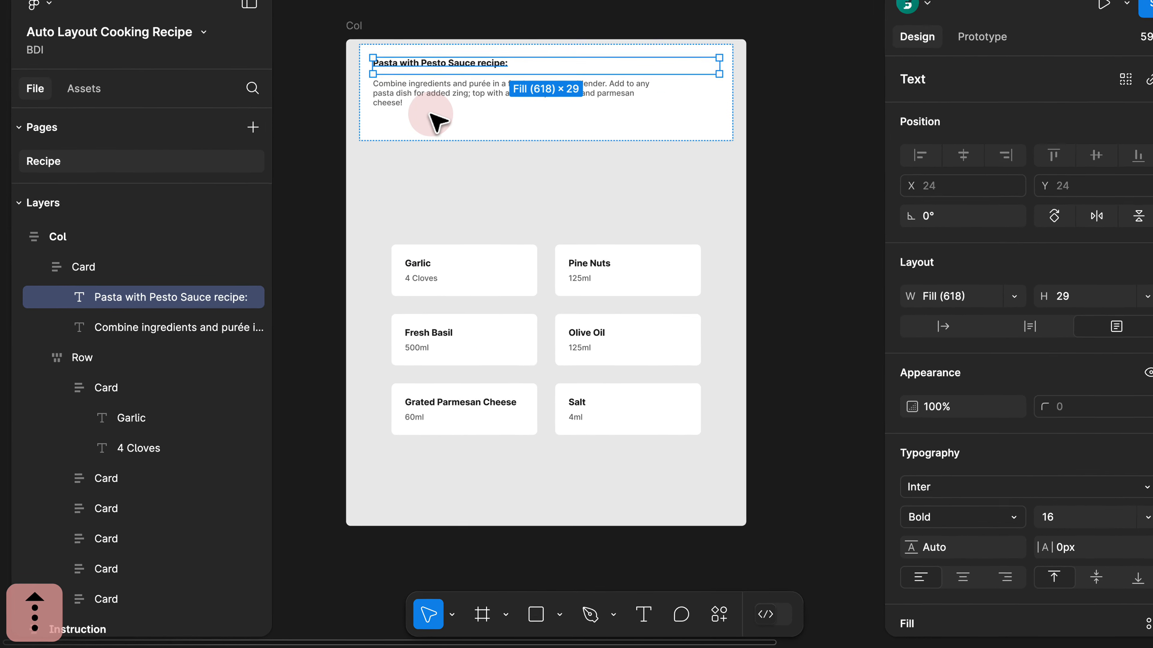
key("Down")
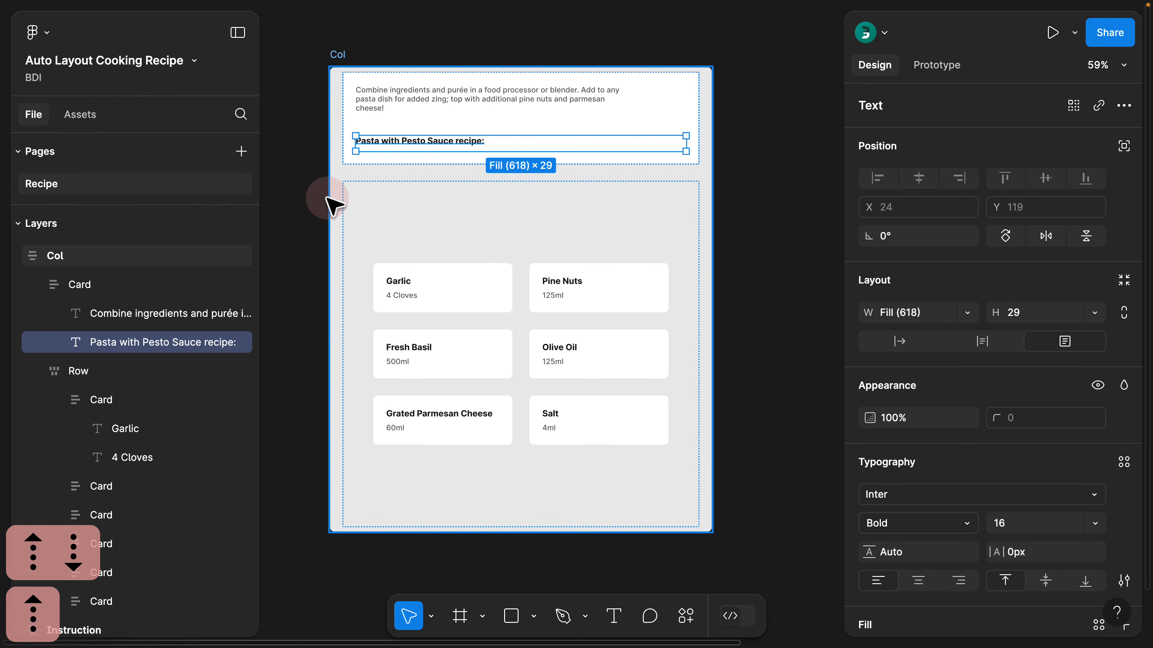
key("Up")
left_click(386, 68)
key("z")
left_click(395, 82)
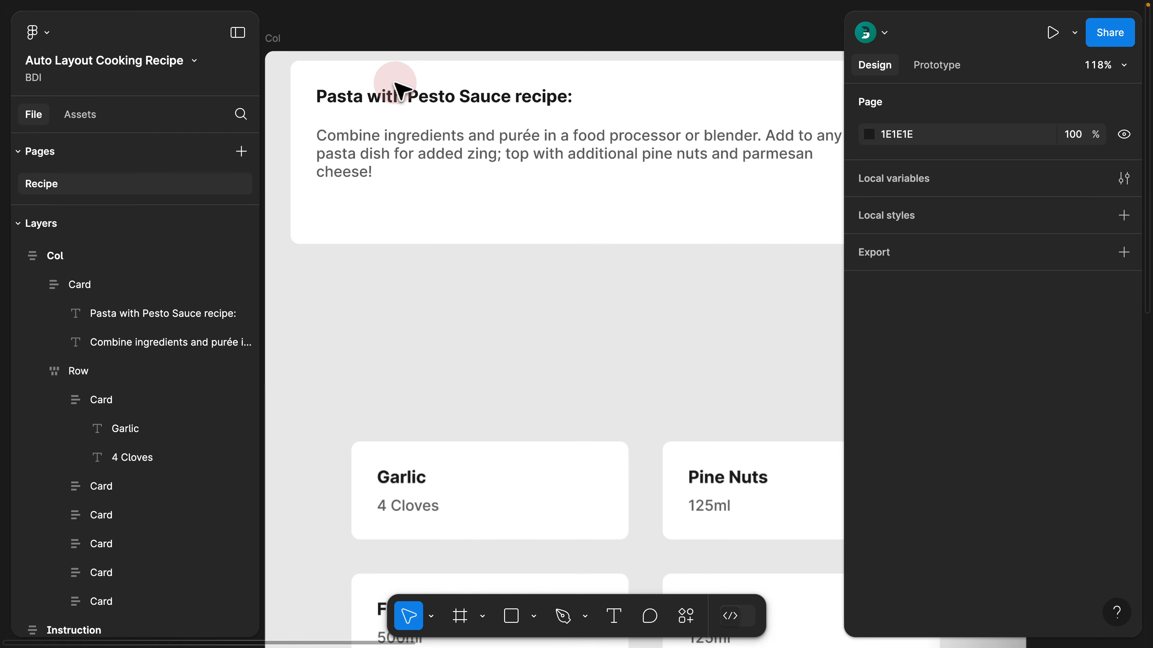
key("space")
left_click_drag(321, 29, 383, 26)
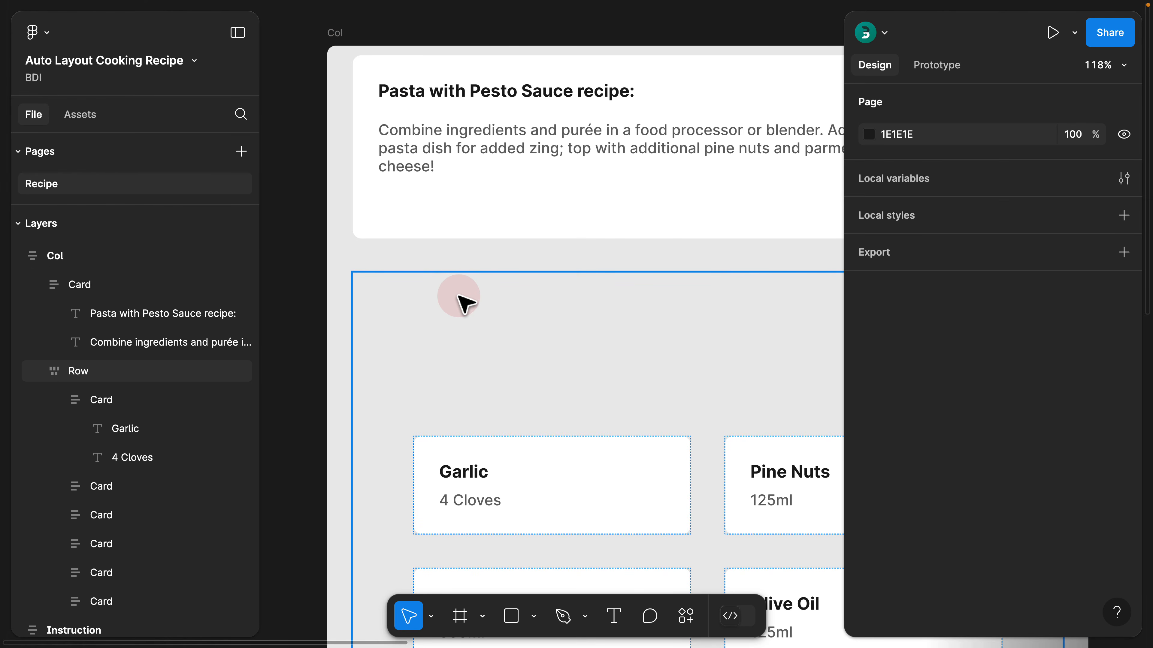
Step: Set the height of the Row frame holding the ingredient cards to hug its contents
scroll(468, 277, "down", 5)
key("space")
left_click_drag(463, 275, 458, 232)
left_click(457, 233)
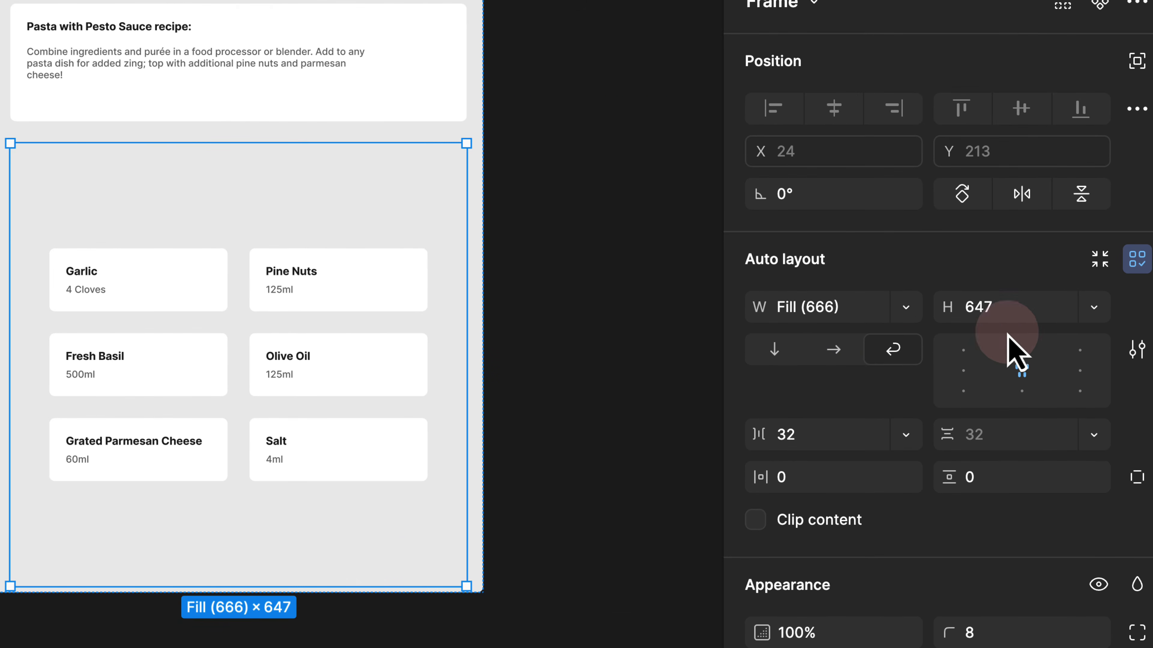
left_click(1091, 310)
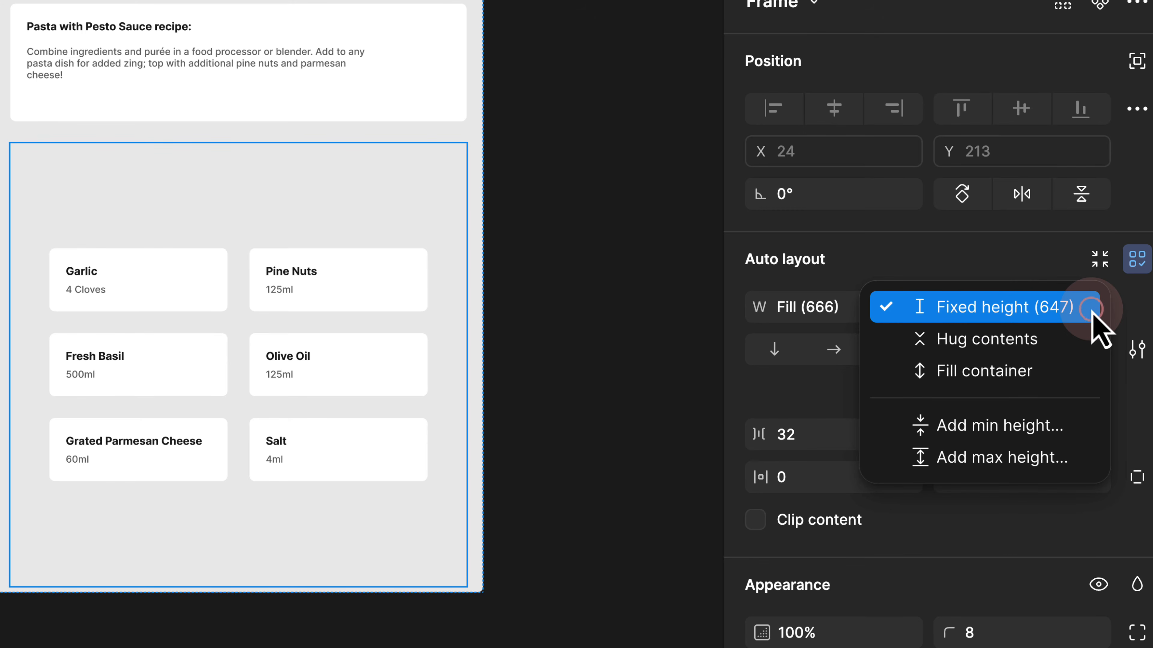
left_click(1035, 340)
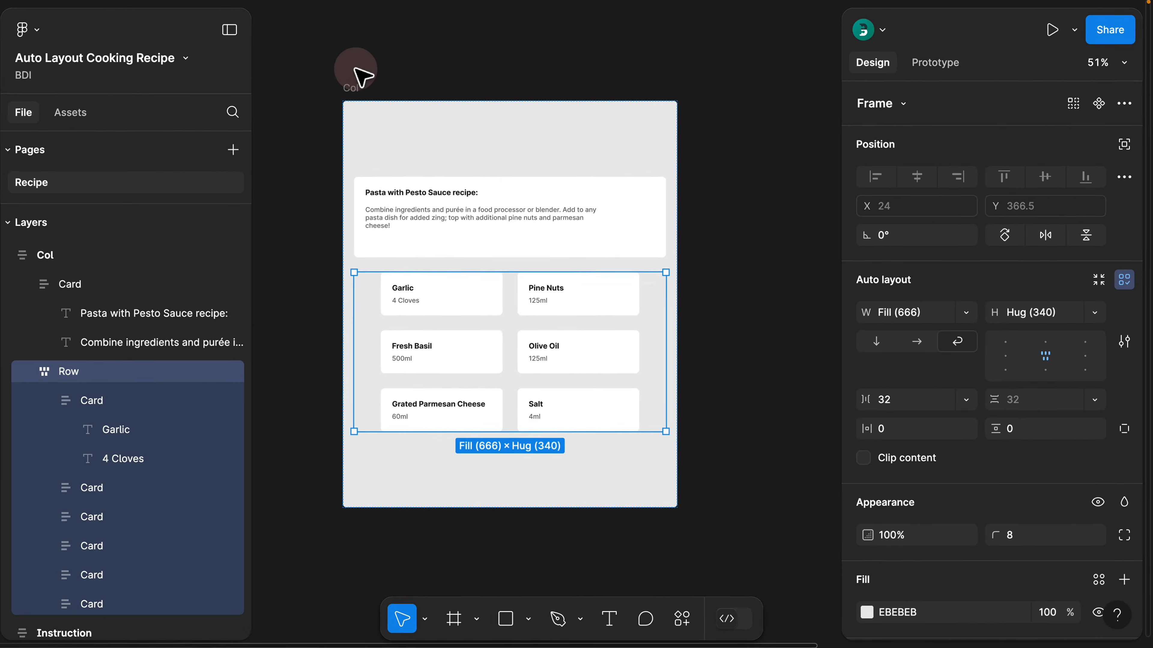
Step: Set the outer Col frame's height to hug its contents
left_click(360, 91)
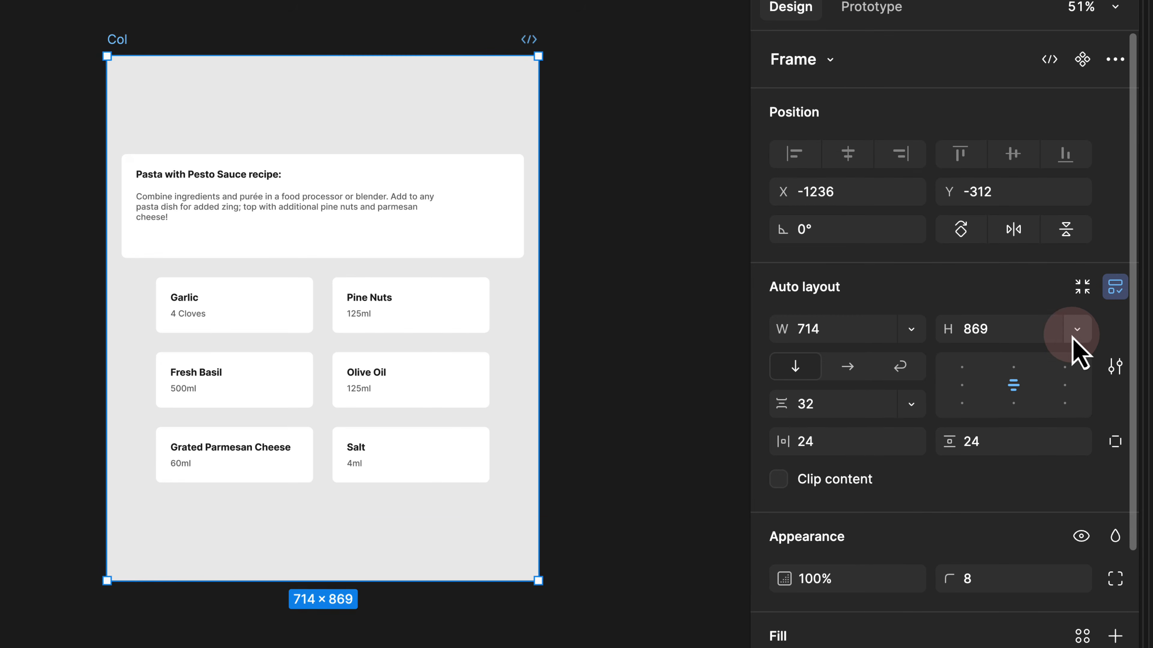
left_click(1094, 313)
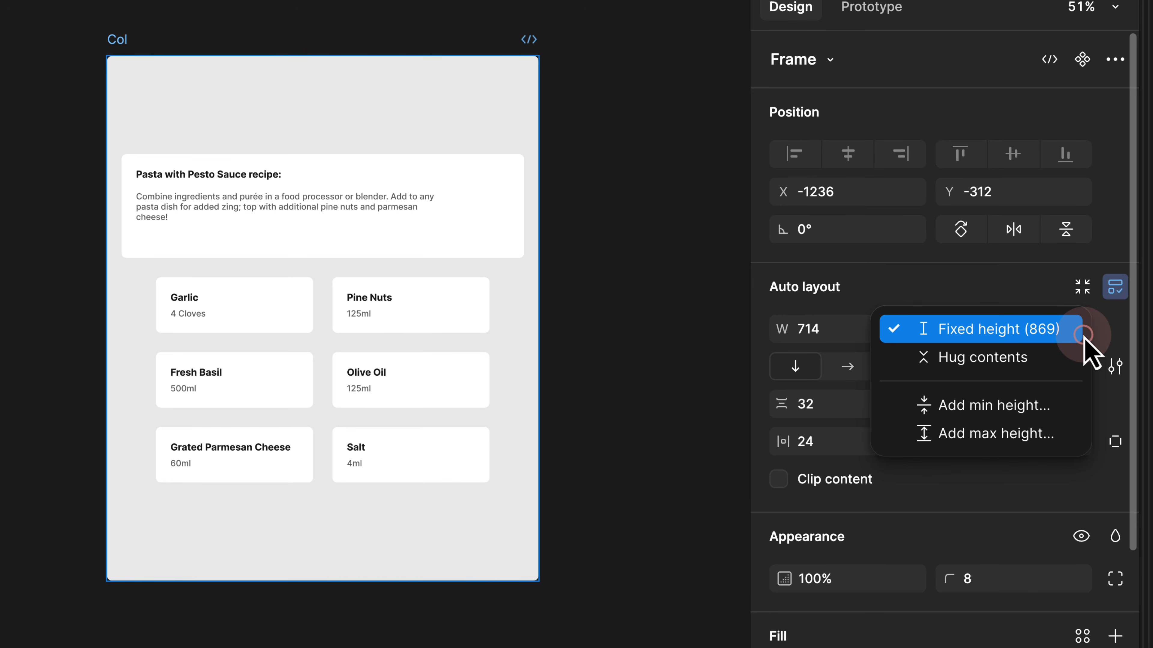
left_click(1021, 357)
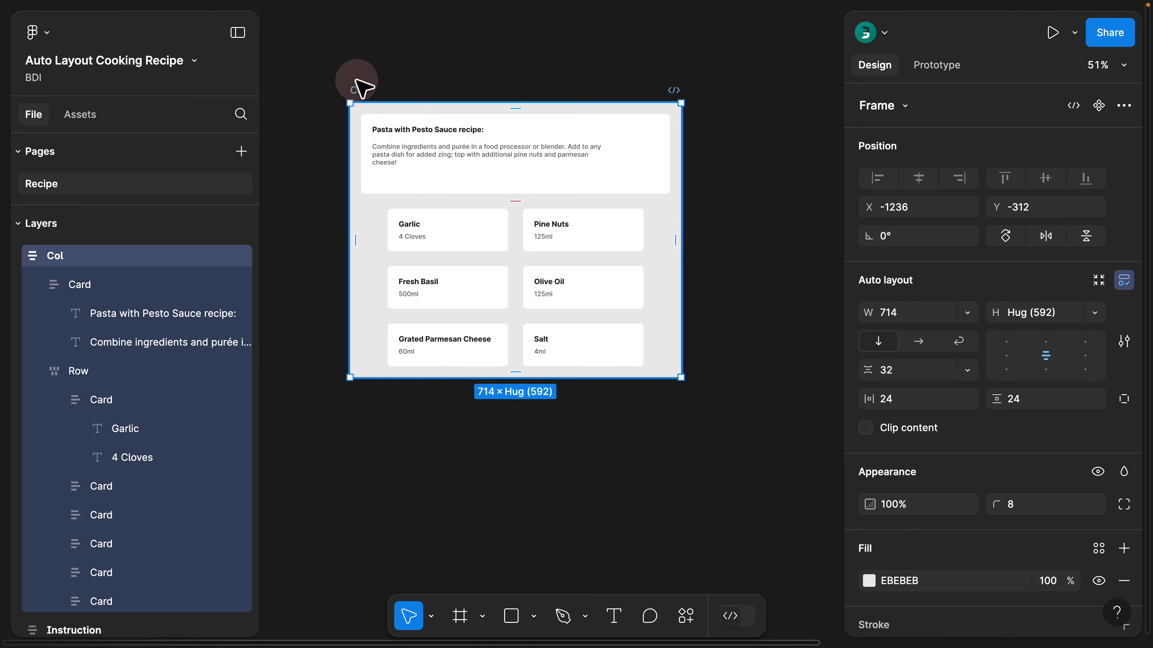
Step: Resize the Col frame's width back and forth to test how the cards wrap, ending at about 583
left_click(344, 78)
scroll(359, 105, "up", 5)
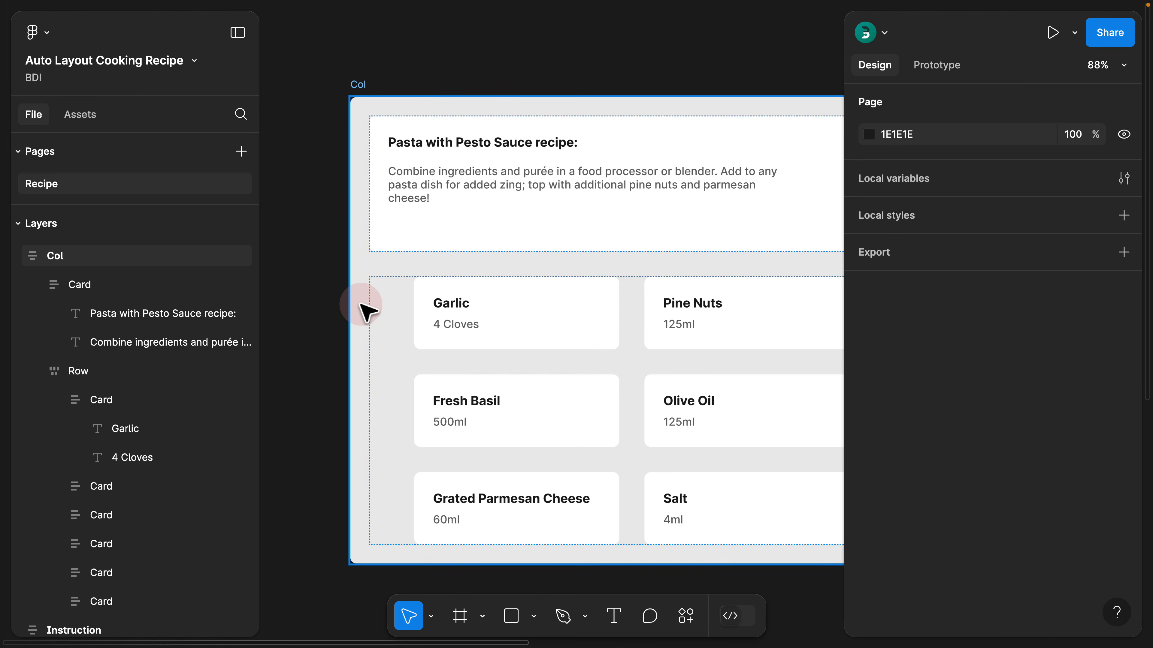
scroll(330, 114, "down", 3)
left_click(348, 108)
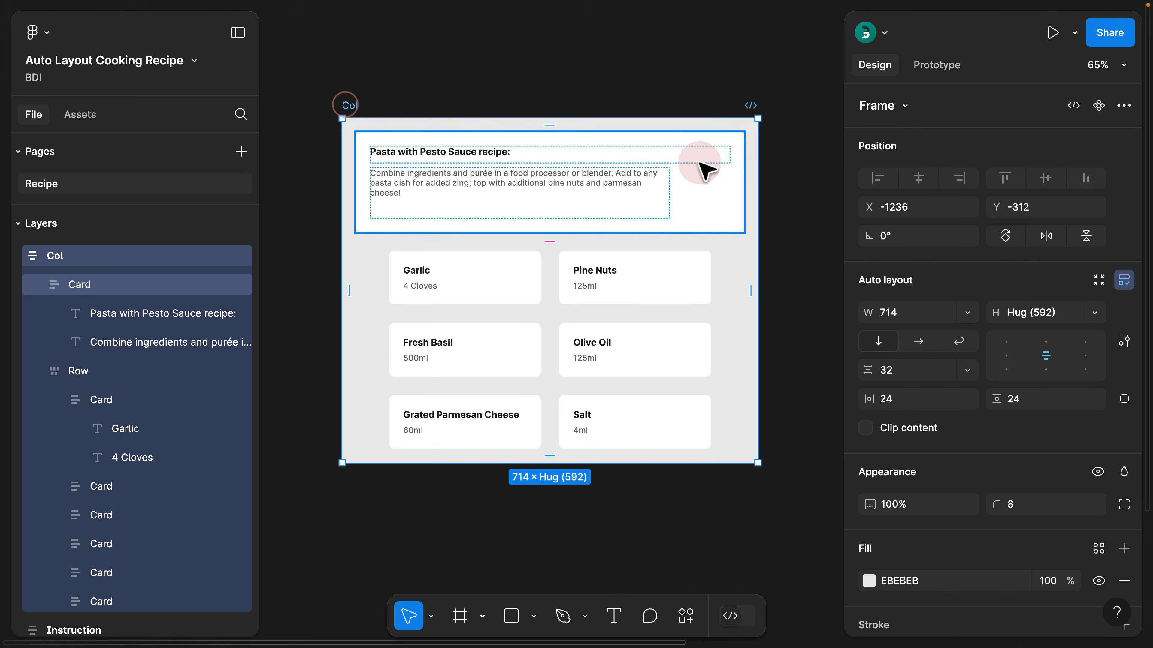
left_click_drag(751, 163, 492, 149)
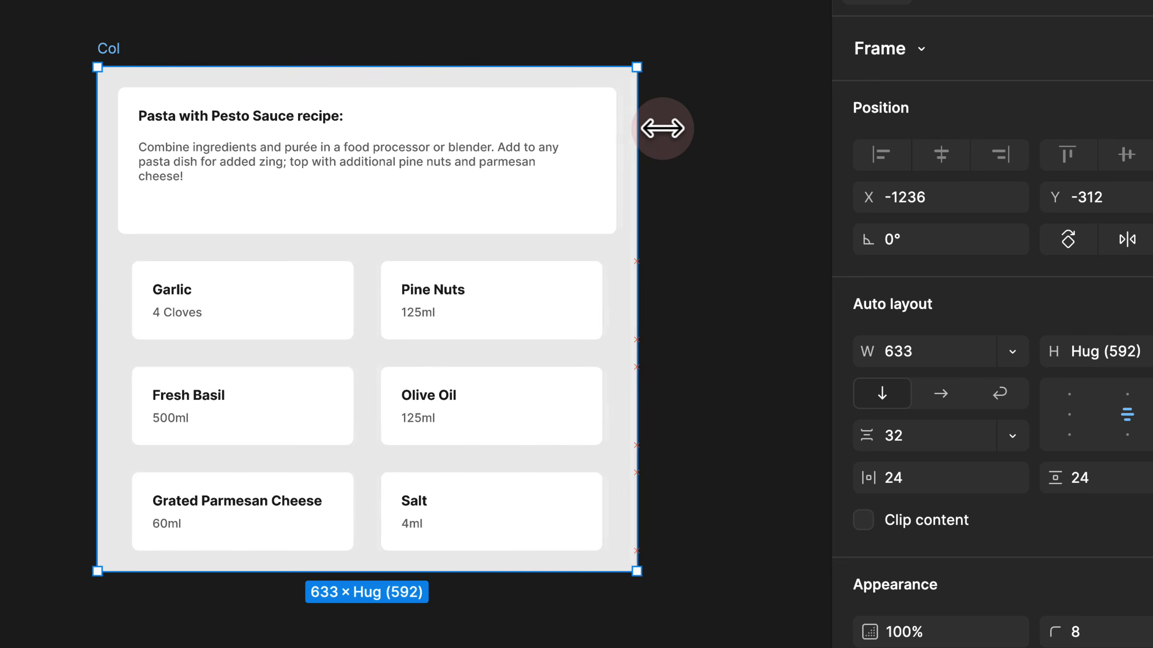
left_click_drag(367, 122, 562, 137)
left_click_drag(561, 95, 597, 96)
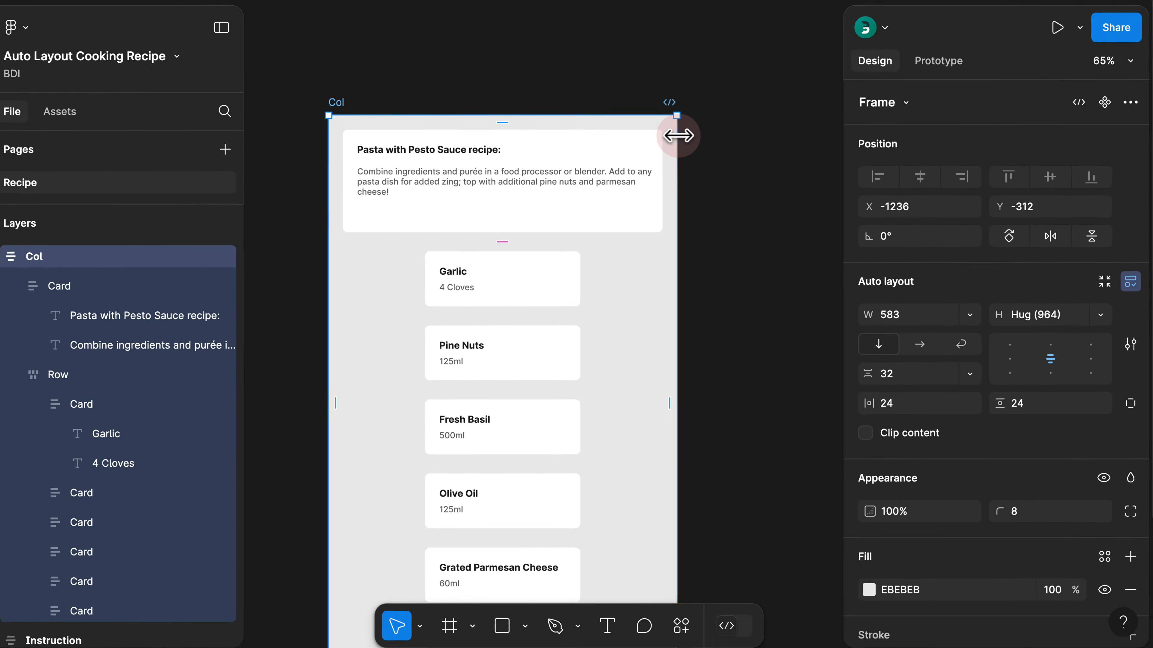
left_click(701, 96)
Step: Make the "Combine ingredients and purée" paragraph hug its contents in height and fill its container in width
left_click(559, 181)
left_click(548, 187)
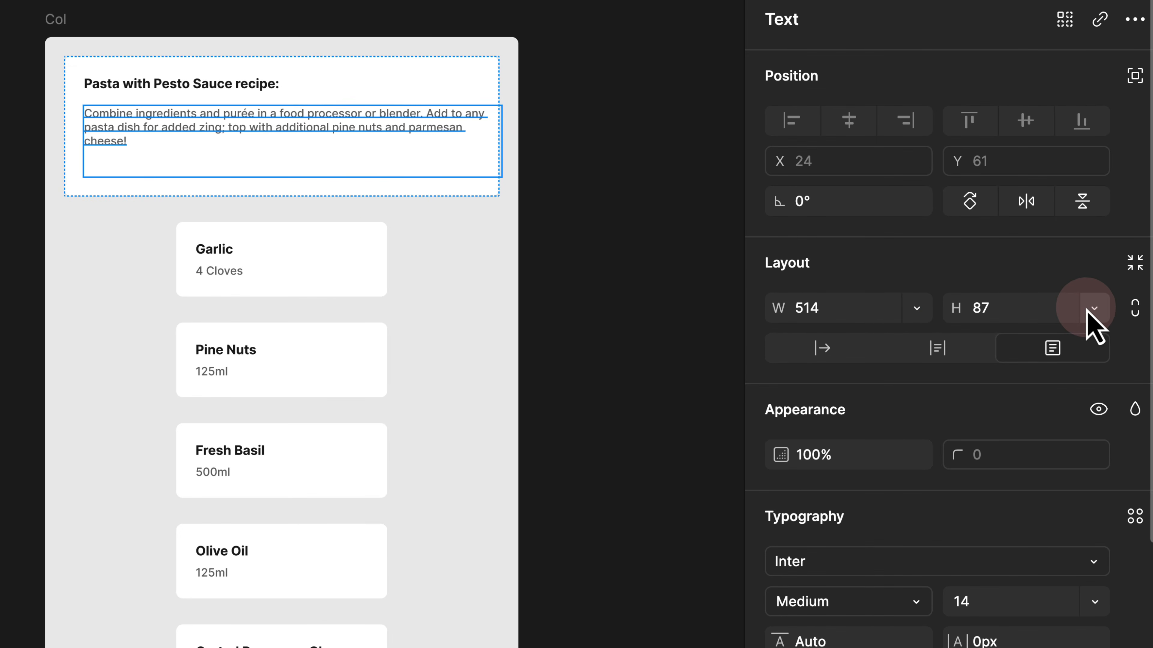
left_click(1087, 309)
left_click(1009, 340)
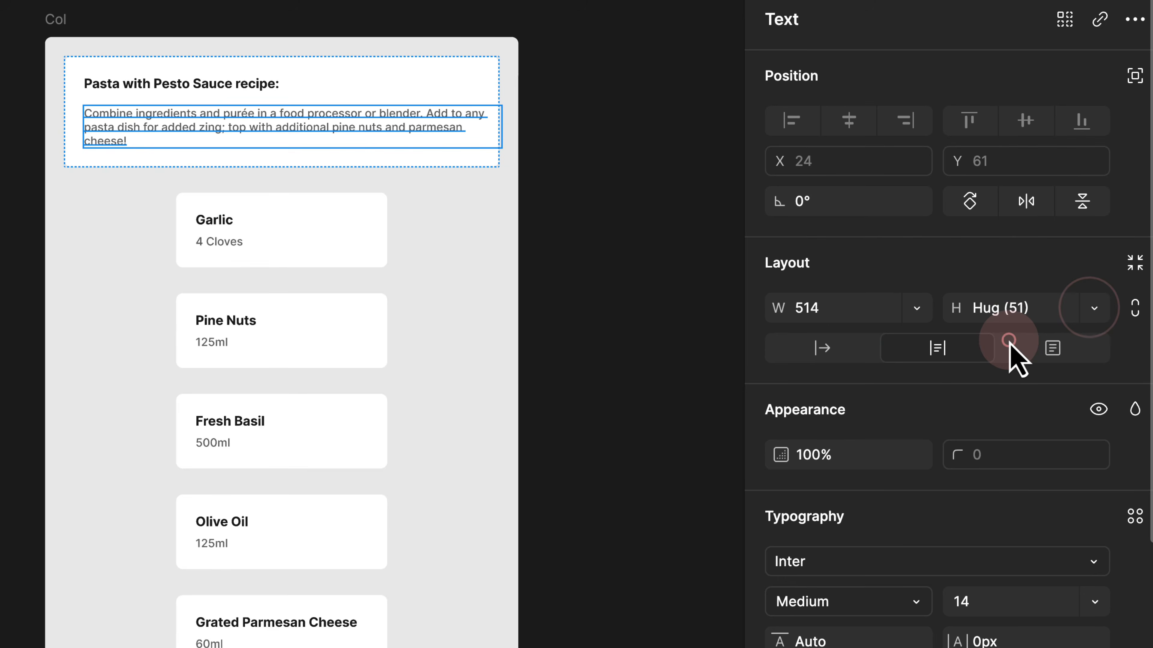
left_click(916, 310)
left_click(884, 368)
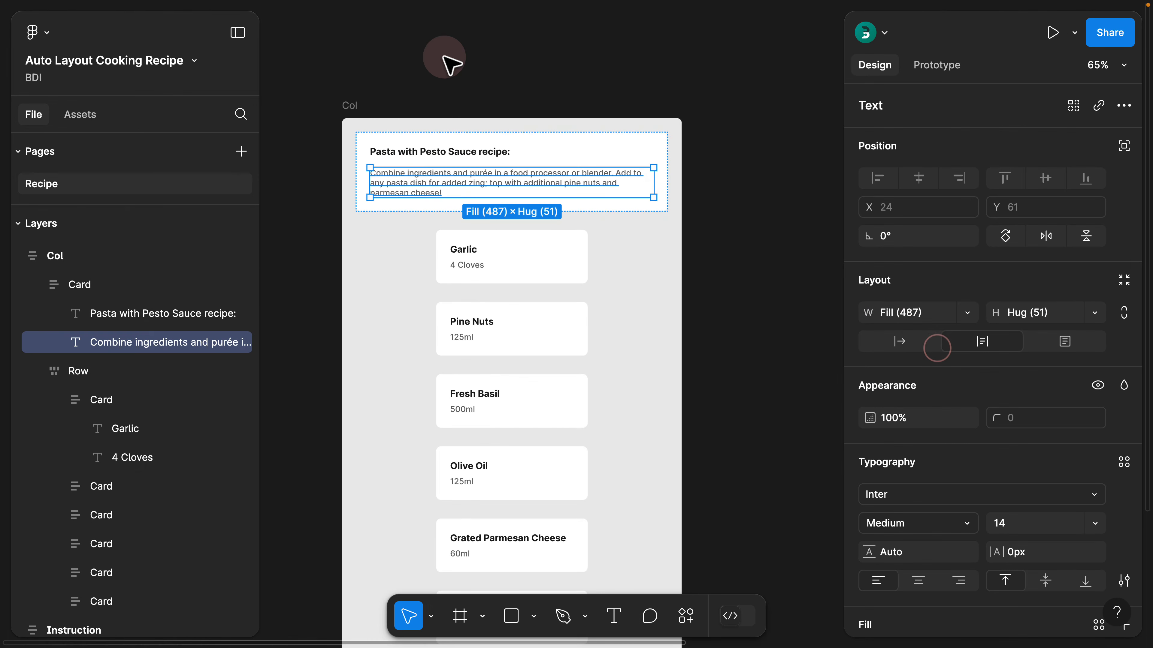
Step: Widen the Col frame to about 726 and slightly increase the width of all six ingredient cards together
left_click(350, 104)
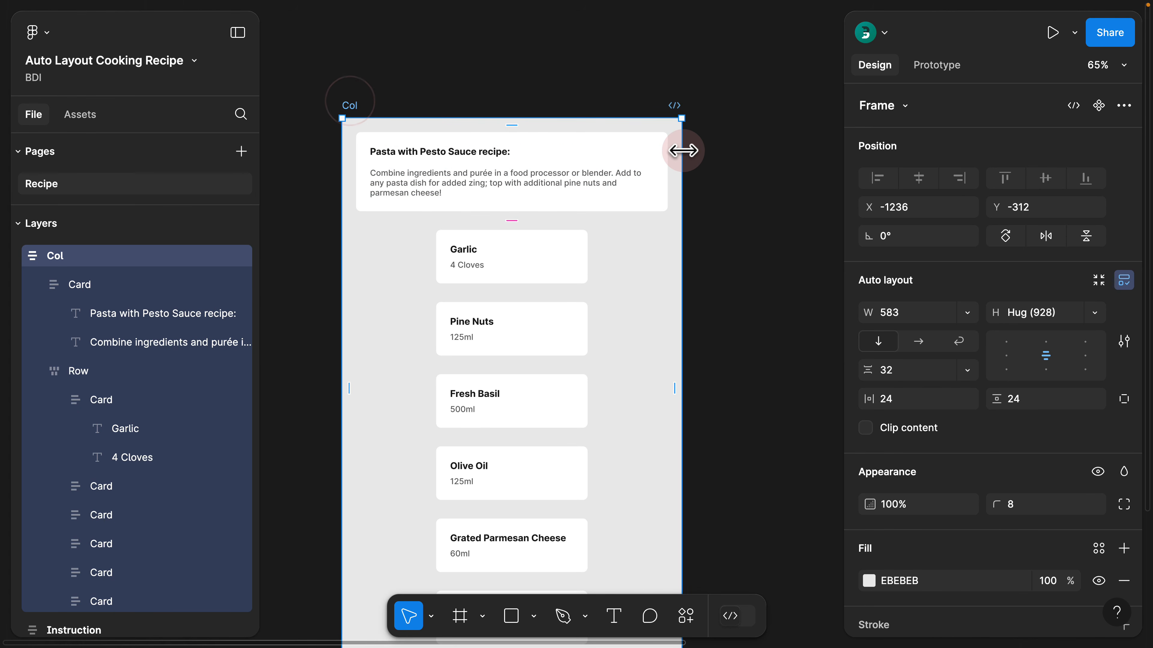
left_click_drag(682, 150, 764, 142)
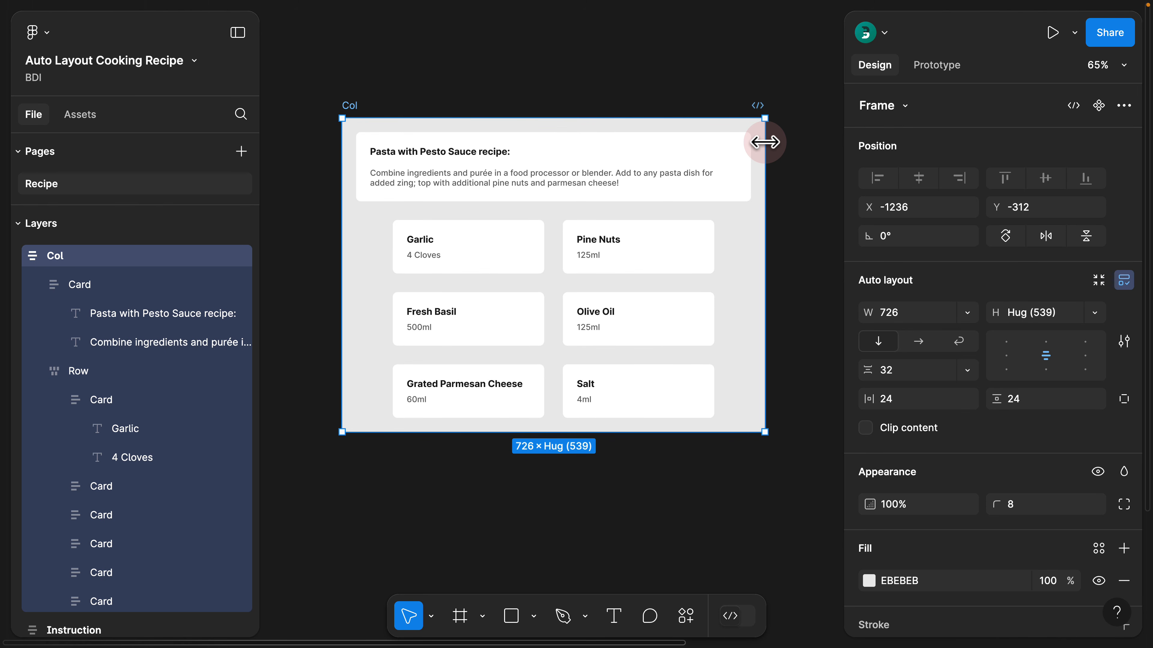
left_click(433, 272)
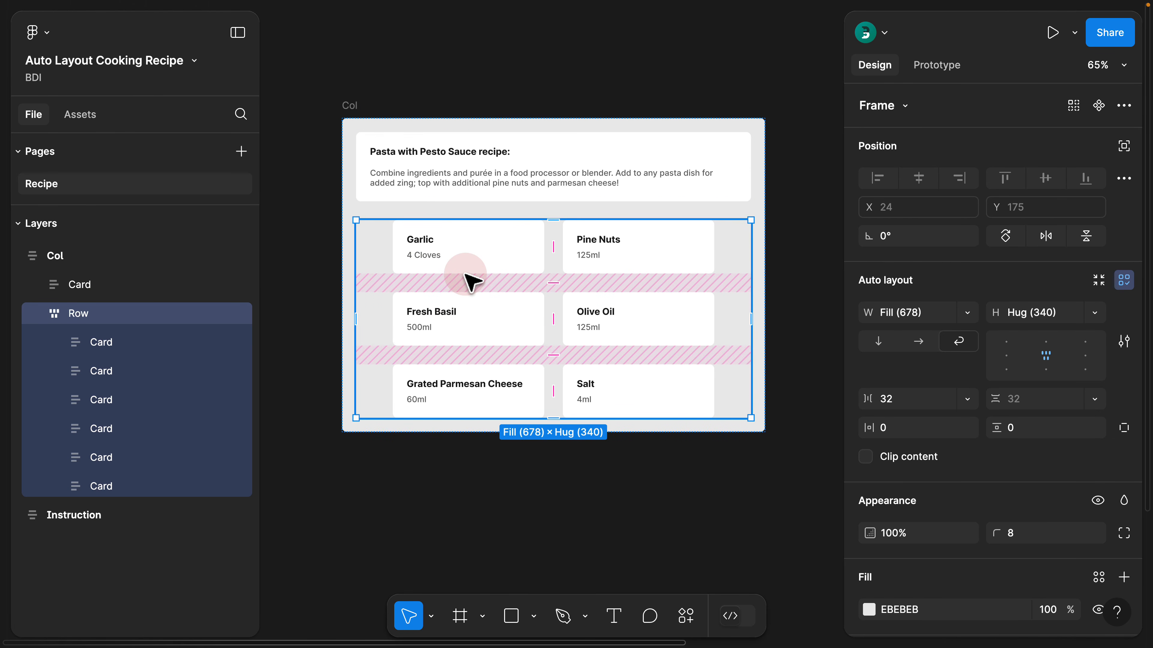
key("Return")
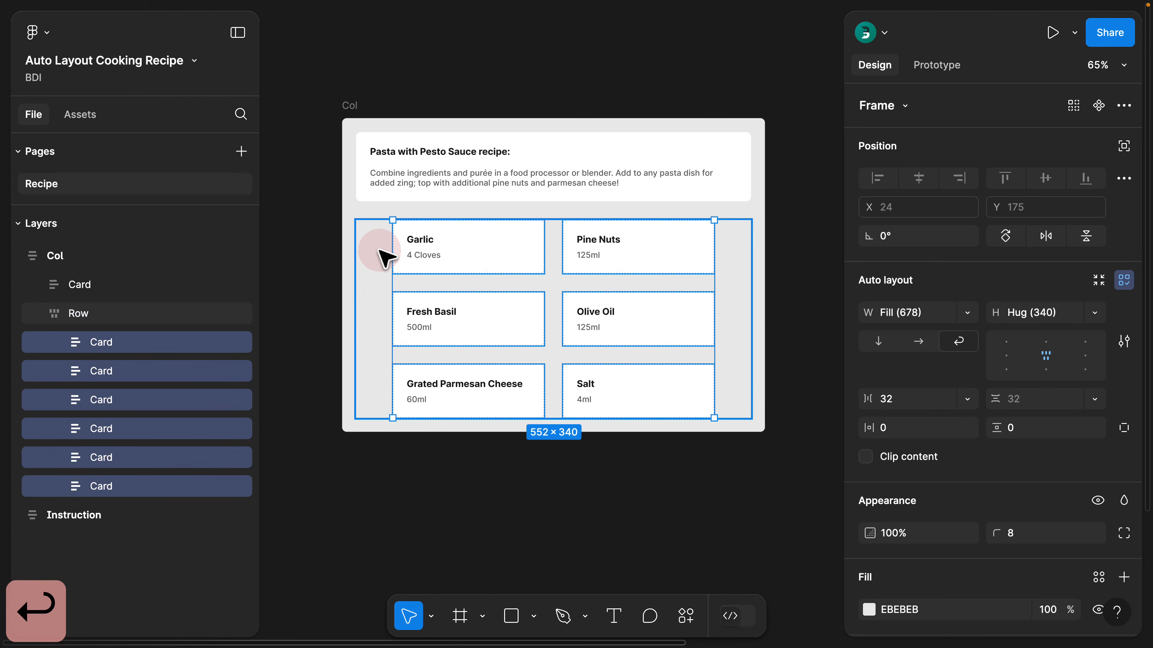
left_click_drag(871, 313, 1088, 315)
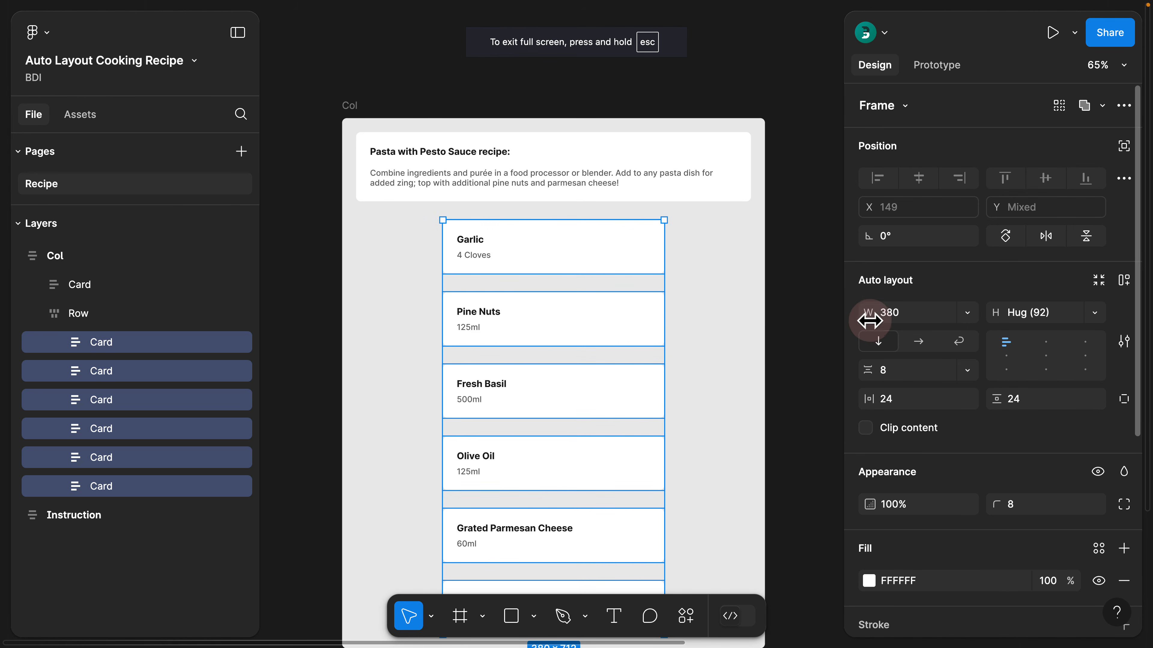
left_click_drag(870, 321, 702, 318)
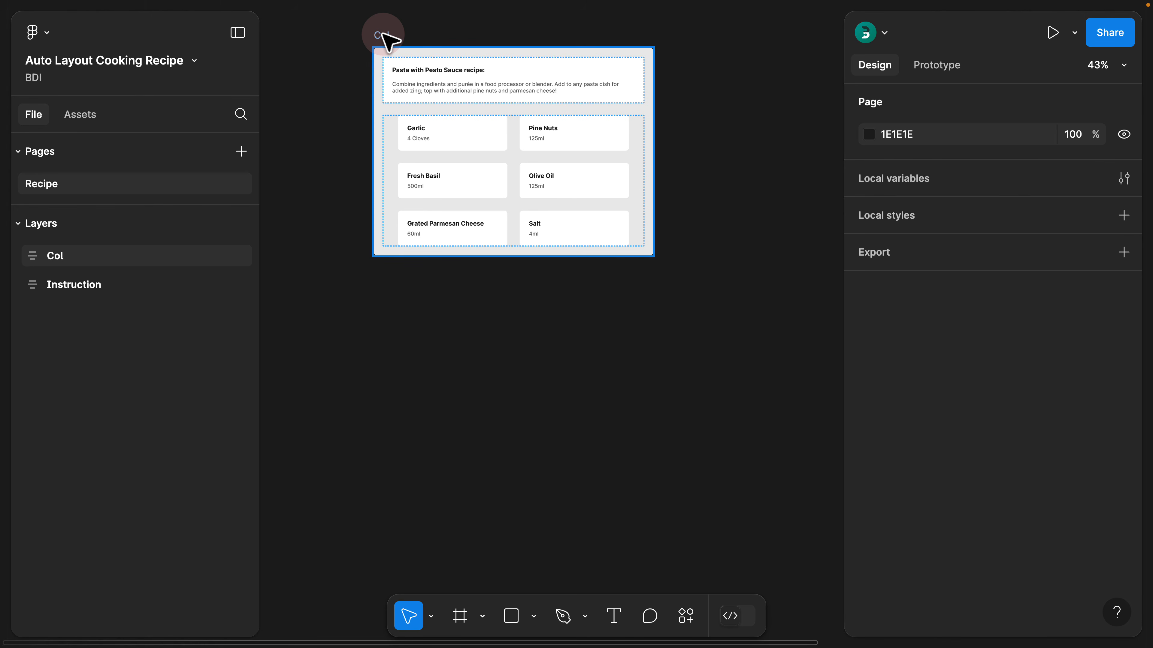
Step: Duplicate the Col frame below the original and narrow the copy to about 456 so its cards stack in one column
left_click_drag(384, 39, 392, 292)
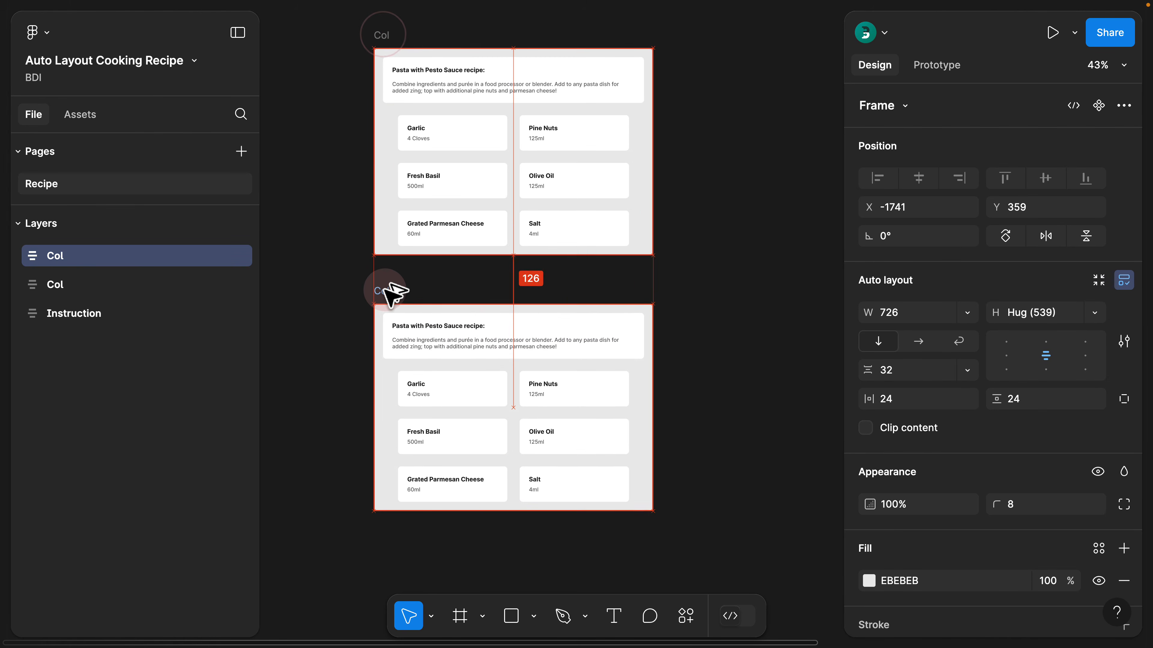
left_click_drag(651, 345, 549, 345)
left_click(436, 253)
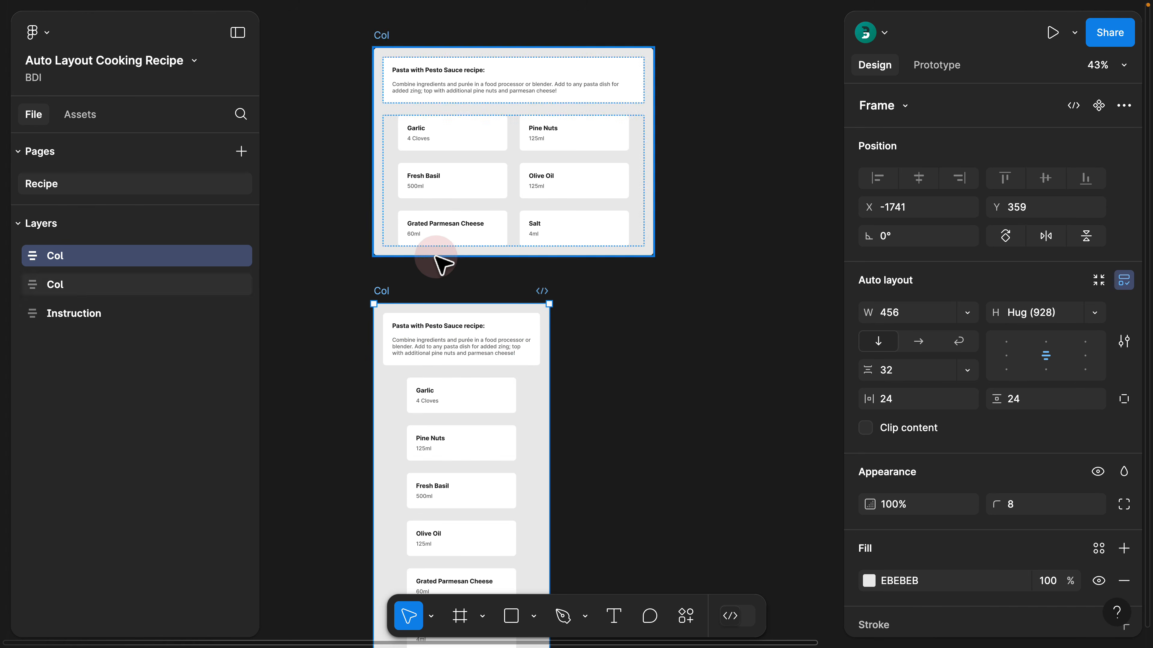
Step: Duplicate the original Col frame above it and widen the copy until its ingredient cards wrap in rows of three
left_click_drag(436, 252, 424, 453)
left_click_drag(383, 227, 392, 13)
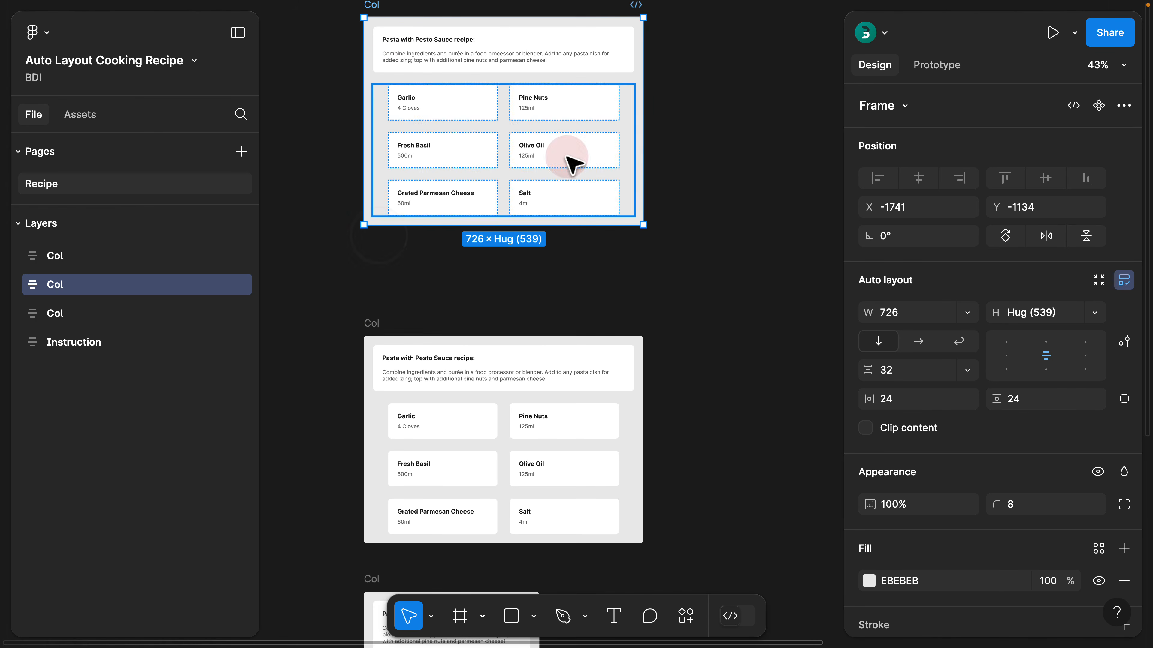
left_click_drag(643, 154, 784, 154)
left_click(492, 223)
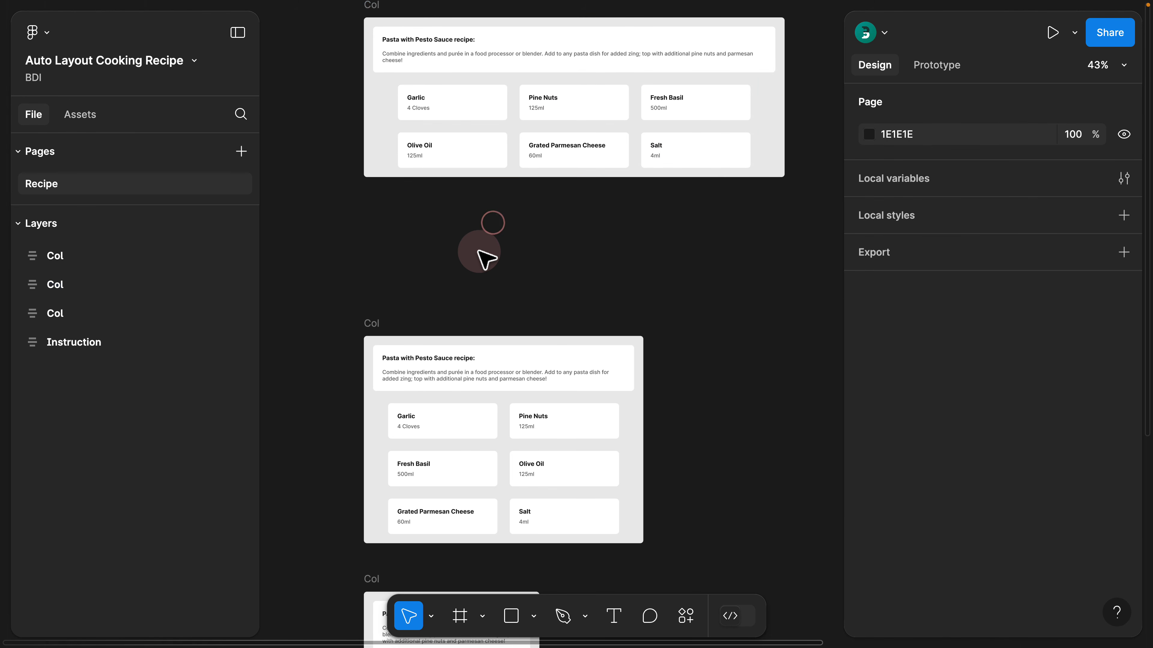
Step: Hide the interface to view the three Col layouts together and select the Instruction frame
scroll(483, 257, "down", 2)
key("ctrl+backslash")
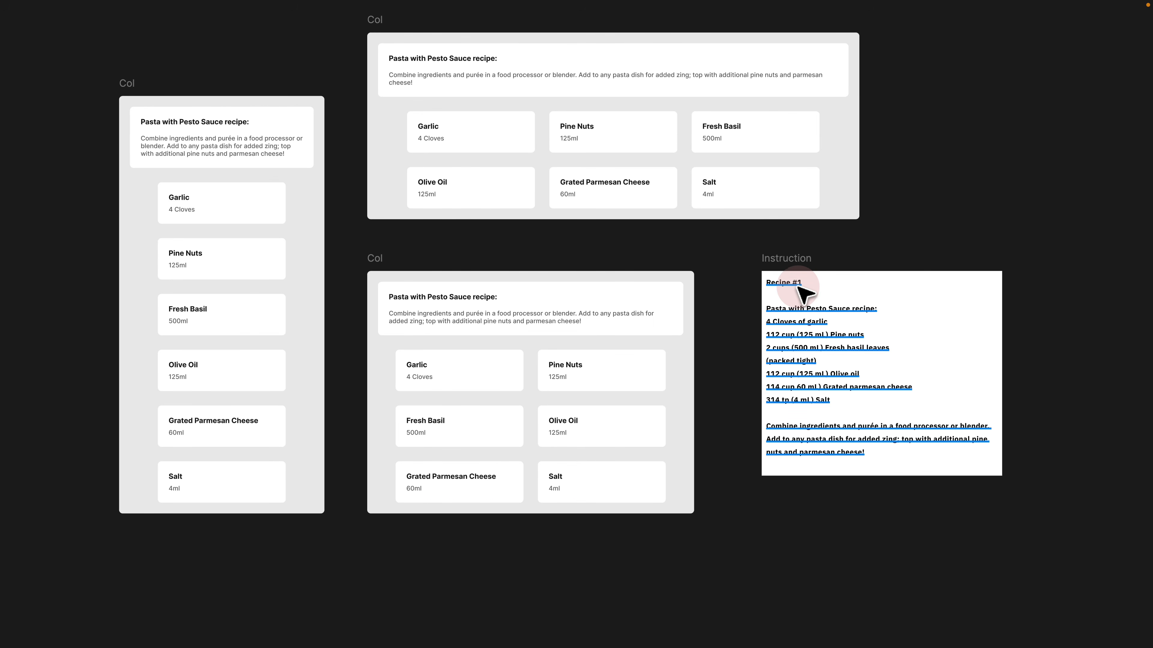
left_click(795, 263)
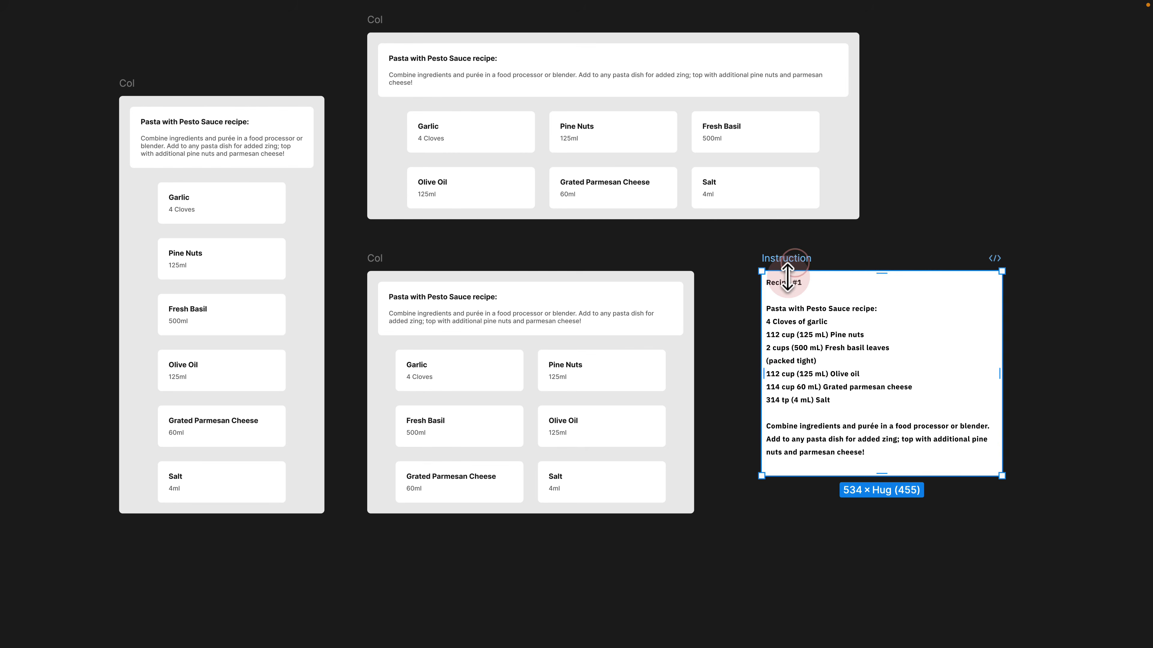